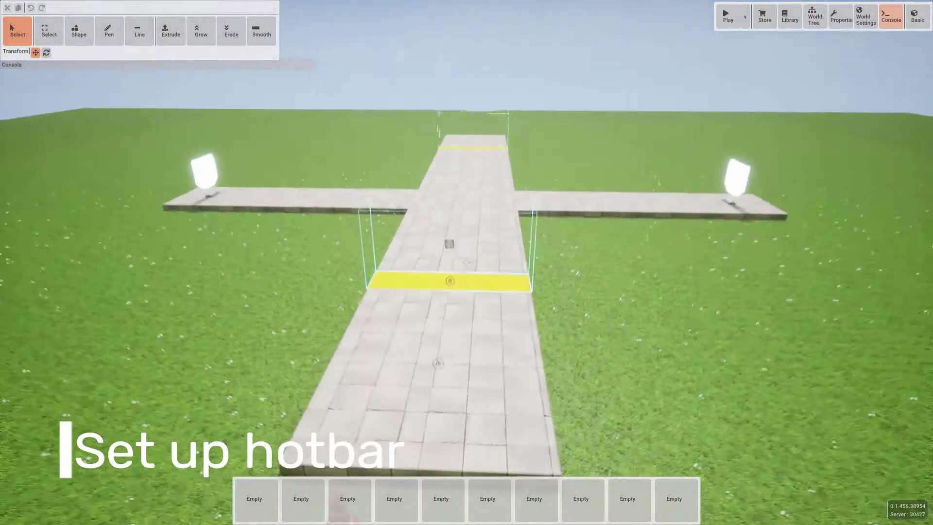
# Step: Find the wood voxels in the asset library and assign WoodParquet and WoodShingleTile to the first two hotbar slots
pyautogui.press('Tab')
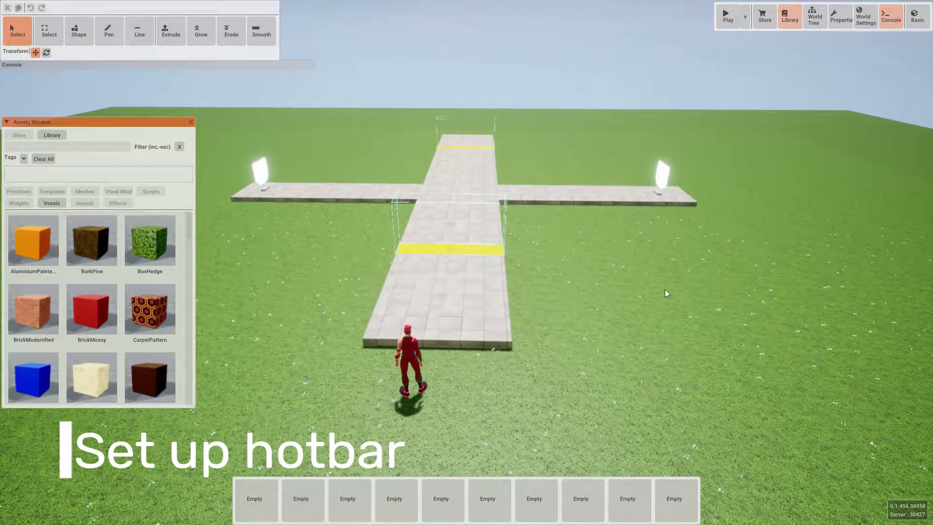
pyautogui.moveTo(193, 412); pyautogui.dragTo(334, 451)
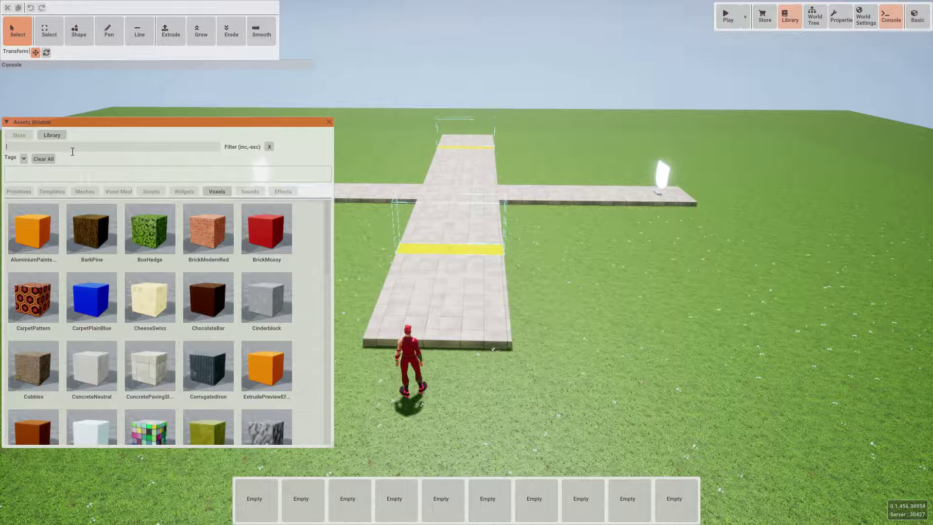
pyautogui.write('wood')
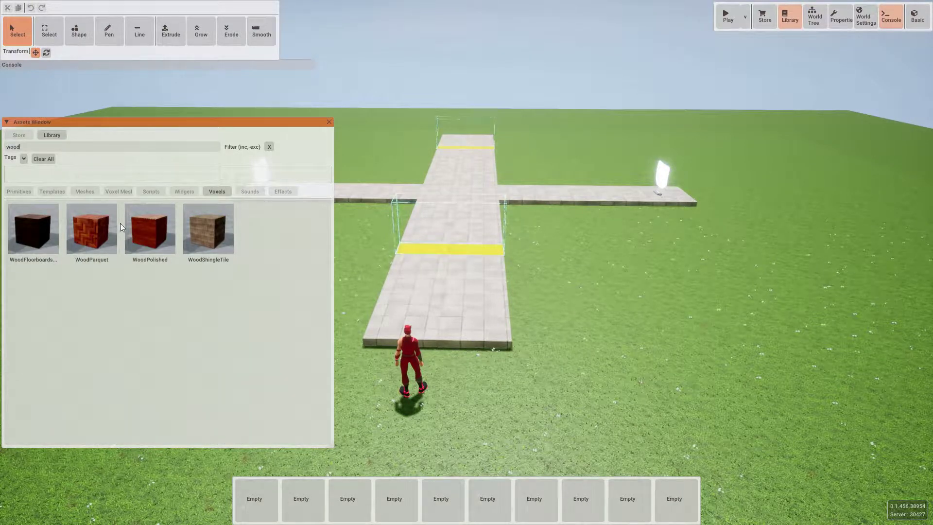
pyautogui.click(85, 227)
pyautogui.moveTo(88, 228); pyautogui.dragTo(256, 499)
pyautogui.moveTo(209, 237); pyautogui.dragTo(299, 505)
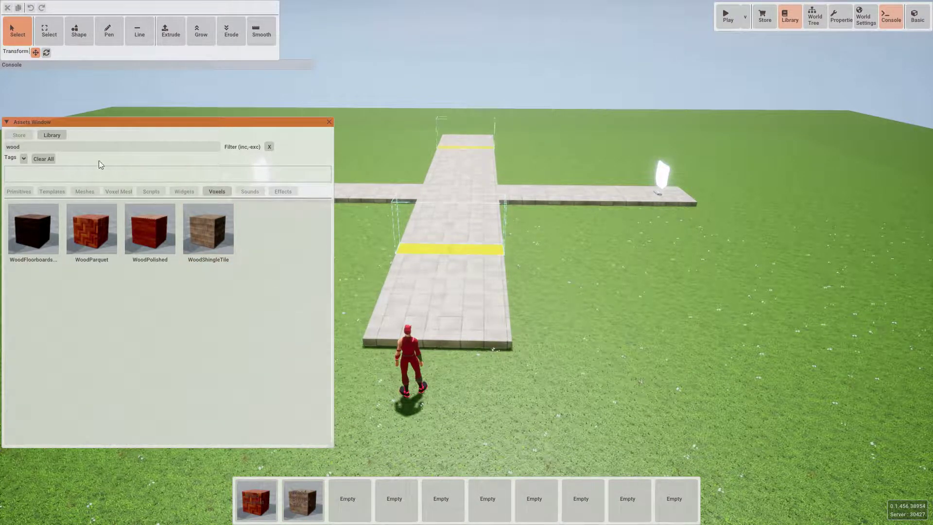
# Step: Find the stone voxels, assign StoneBrickMedieval to the third hotbar slot and close the asset library
pyautogui.press('BackSpace')
pyautogui.press('BackSpace')
pyautogui.press('BackSpace')
pyautogui.press('BackSpace')
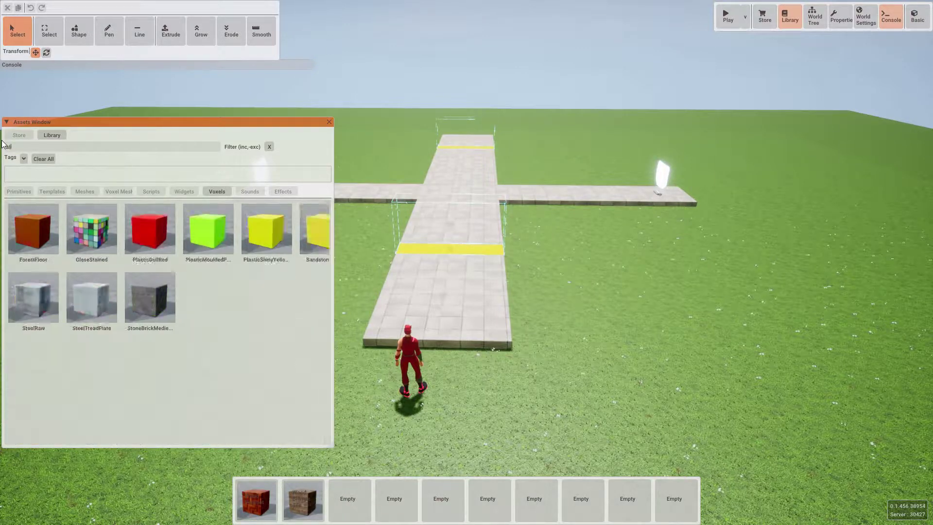
pyautogui.write('stone')
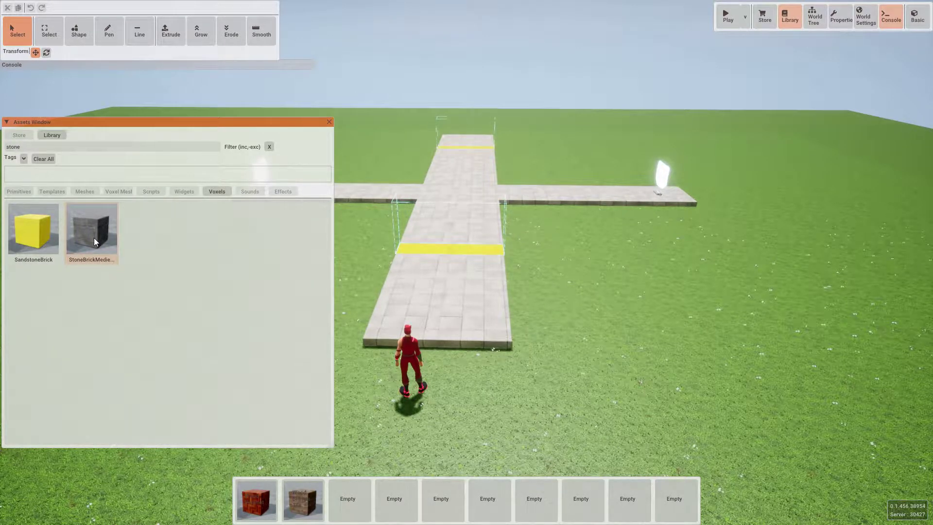
pyautogui.moveTo(96, 241); pyautogui.dragTo(335, 494)
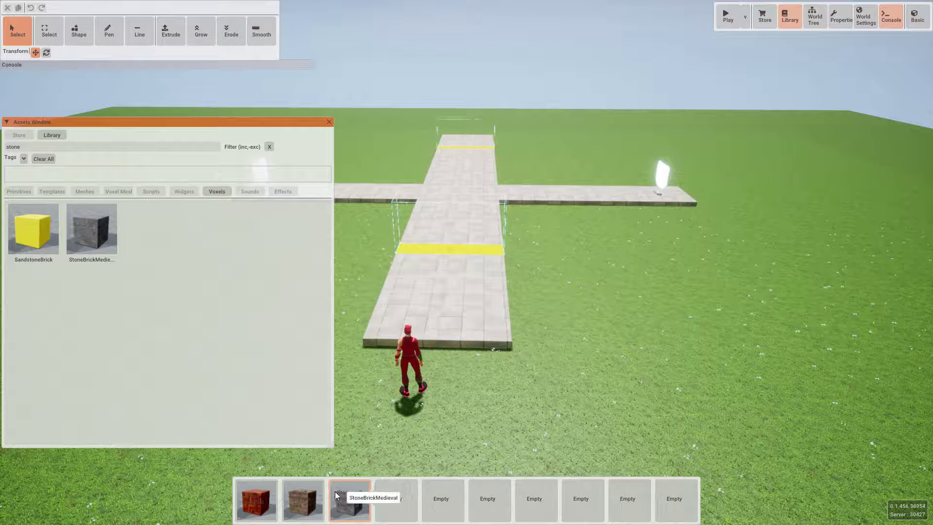
pyautogui.click(329, 121)
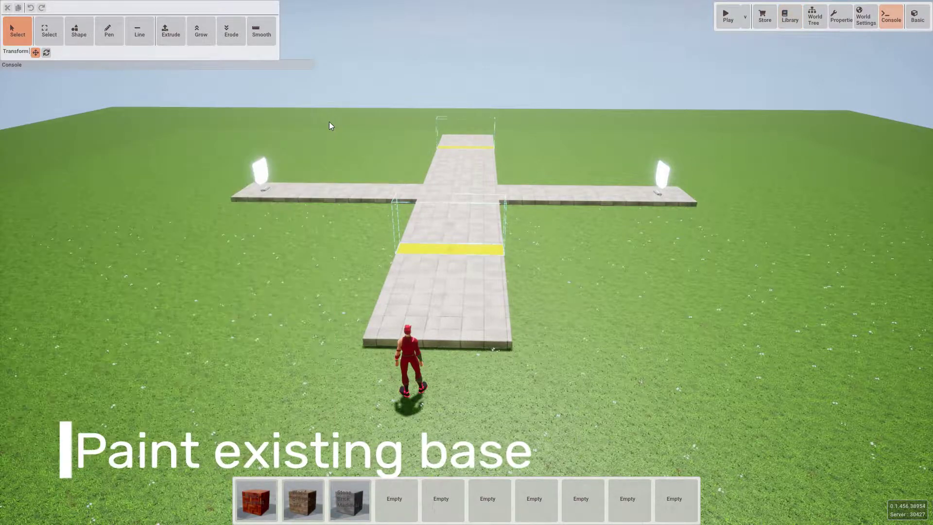
# Step: Paint the near half of the base's central strip with WoodParquet, using the voxel Pen in paint mode at size 16
pyautogui.click(252, 494)
pyautogui.click(106, 30)
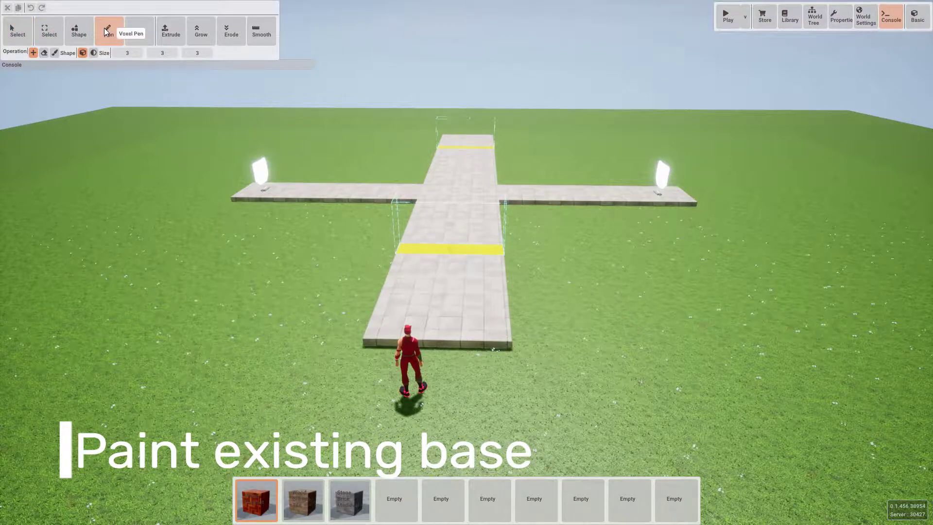
pyautogui.click(54, 52)
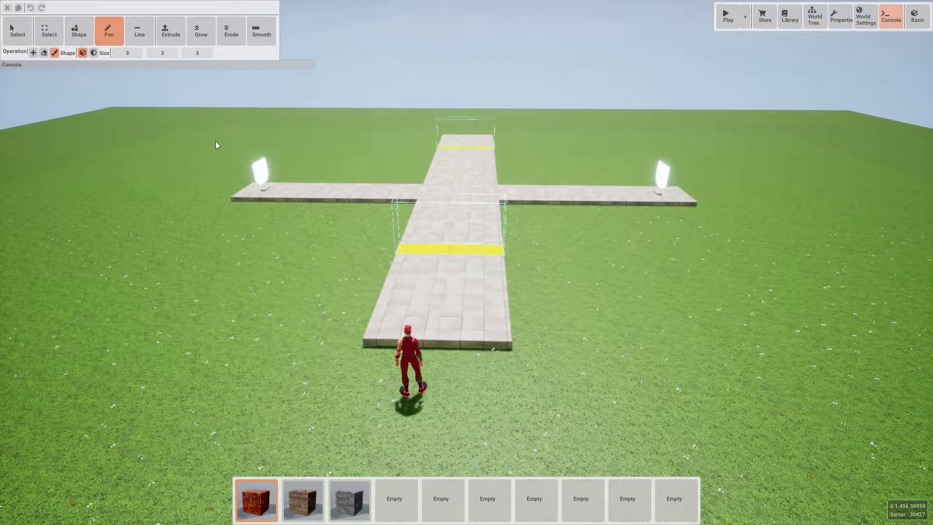
pyautogui.scroll(5, 357, 262)
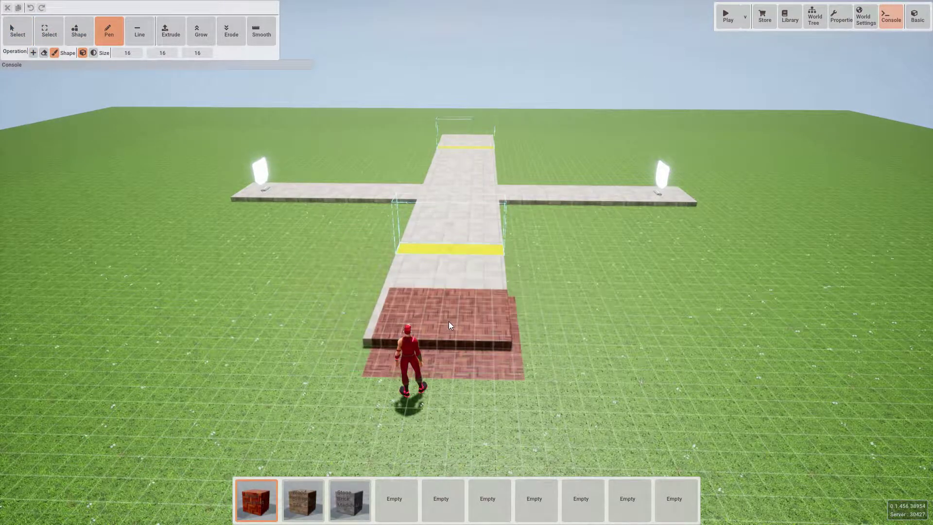
pyautogui.moveTo(442, 299); pyautogui.dragTo(447, 261)
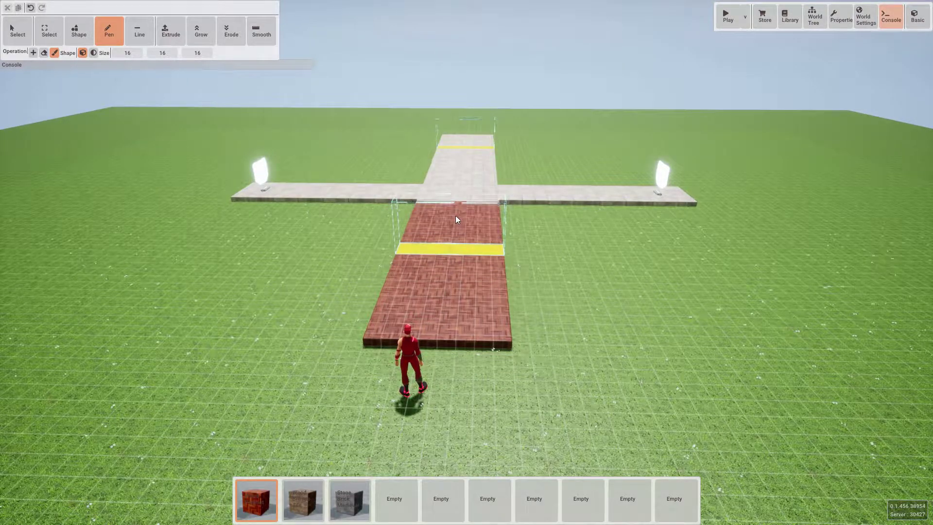
pyautogui.moveTo(456, 216); pyautogui.dragTo(457, 196)
# Step: Paint the left-hand arm of the cross-shaped base with WoodParquet at pen size 12
pyautogui.press('w')
pyautogui.press('a')
pyautogui.moveTo(457, 197); pyautogui.dragTo(458, 260, button='right')
pyautogui.scroll(-4, 356, 204)
pyautogui.moveTo(348, 201); pyautogui.dragTo(571, 197)
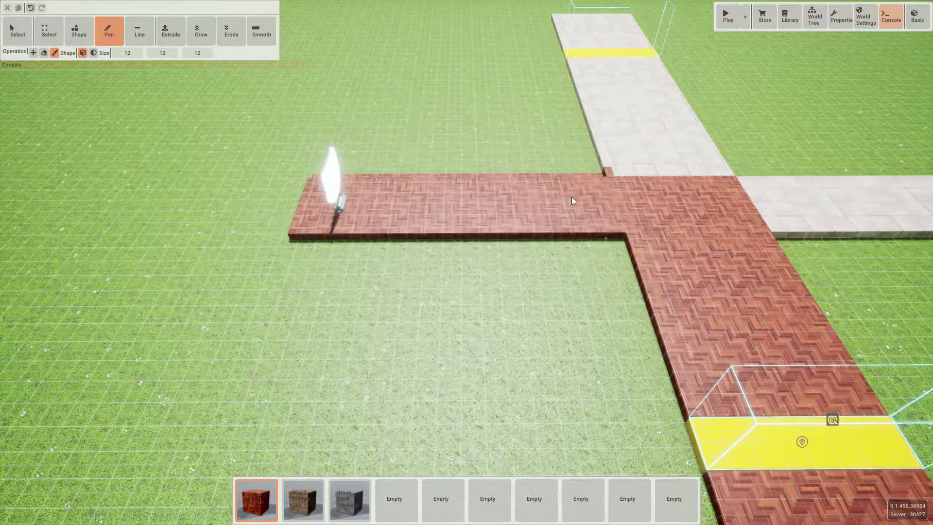
# Step: Paint the far section of the central strip at pen size 16 and the right-hand arm at size 7 with WoodParquet
pyautogui.scroll(4, 571, 197)
pyautogui.moveTo(500, 190)
pyautogui.mouseDown()
pyautogui.moveTo(512, 177)
pyautogui.moveTo(497, 70)
pyautogui.mouseUp()
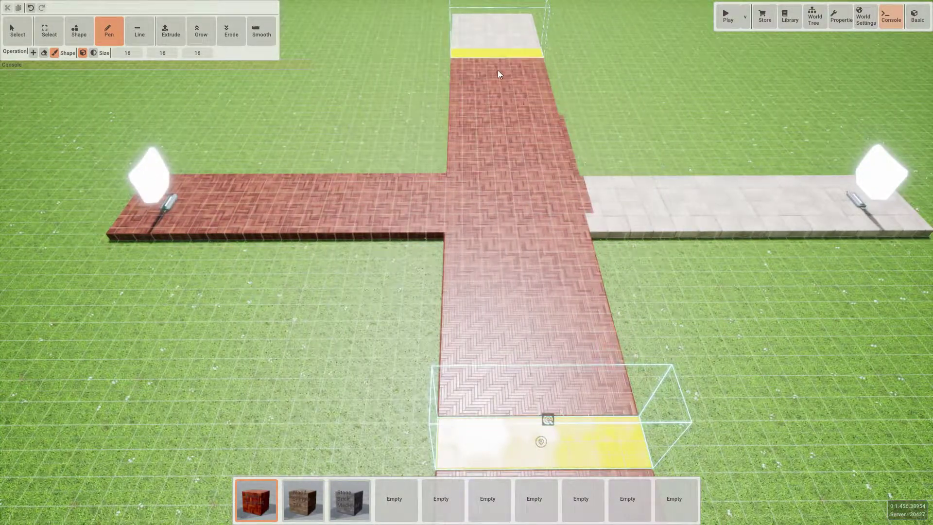
pyautogui.moveTo(494, 32); pyautogui.dragTo(494, 31)
pyautogui.press('d')
pyautogui.scroll(-6, 432, 203)
pyautogui.moveTo(432, 203)
pyautogui.mouseDown()
pyautogui.moveTo(698, 199)
pyautogui.moveTo(632, 197)
pyautogui.mouseUp()
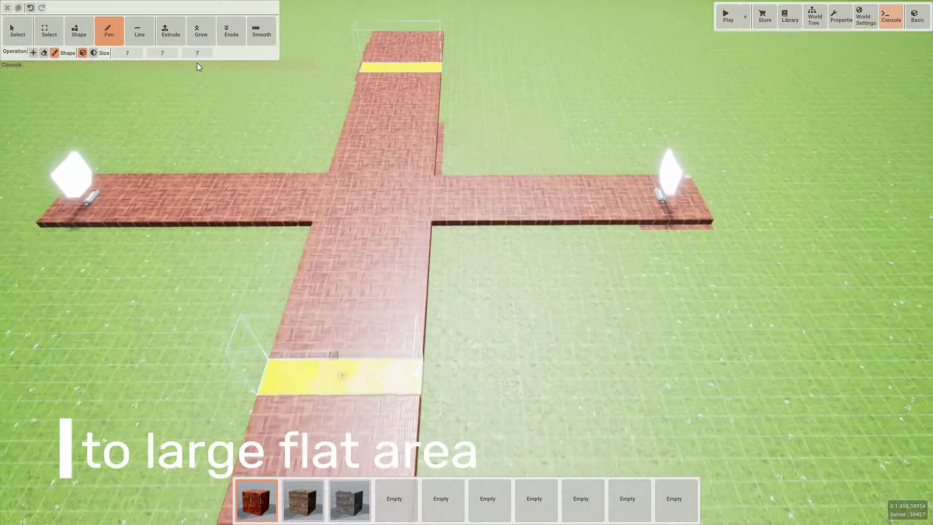
# Step: Extrude the near edges of both side arms until they are flush with the near end of the central strip
pyautogui.click(170, 40)
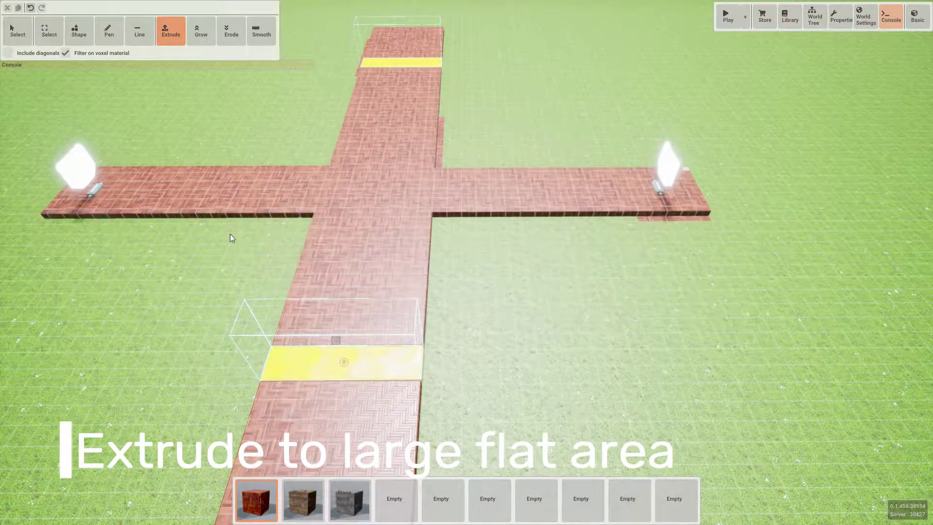
pyautogui.moveTo(229, 234); pyautogui.dragTo(212, 345)
pyautogui.press('s')
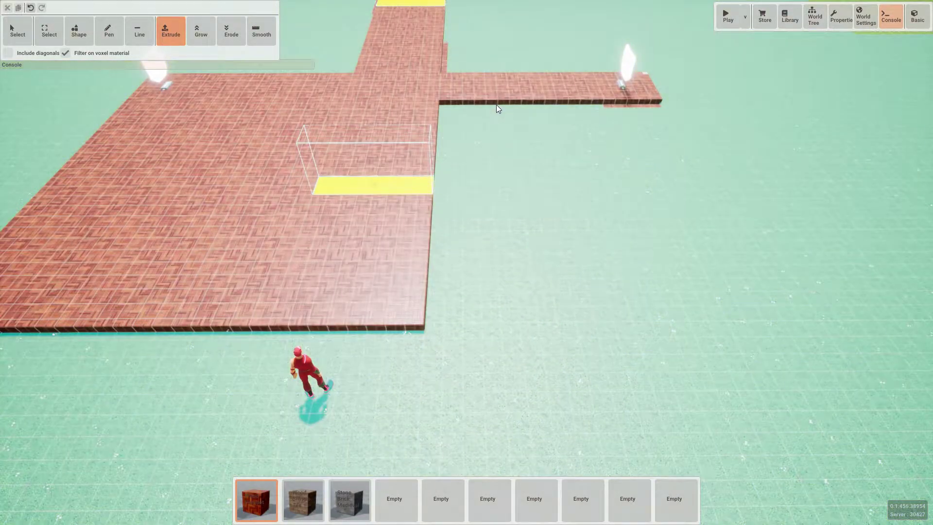
pyautogui.moveTo(502, 132); pyautogui.dragTo(507, 331)
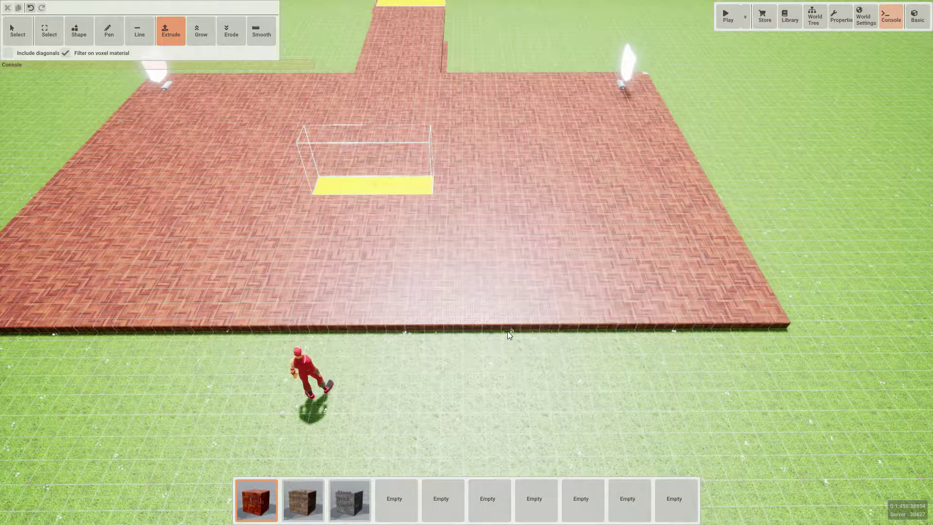
# Step: Extrude the far edges of both side arms to the far end of the central strip, filling the remaining corners
pyautogui.press('w')
pyautogui.moveTo(507, 331); pyautogui.dragTo(432, 266, button='right')
pyautogui.press('d')
pyautogui.press('s')
pyautogui.press('d')
pyautogui.moveTo(510, 267); pyautogui.dragTo(544, 416)
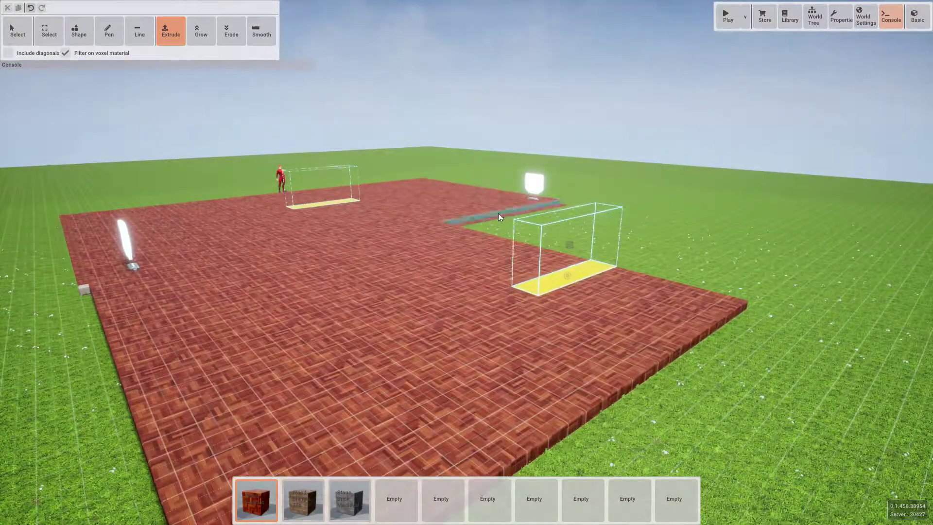
pyautogui.moveTo(498, 213); pyautogui.dragTo(780, 310)
# Step: Extrude the floor's far and near end edges outward to lengthen the flat area
pyautogui.press('s')
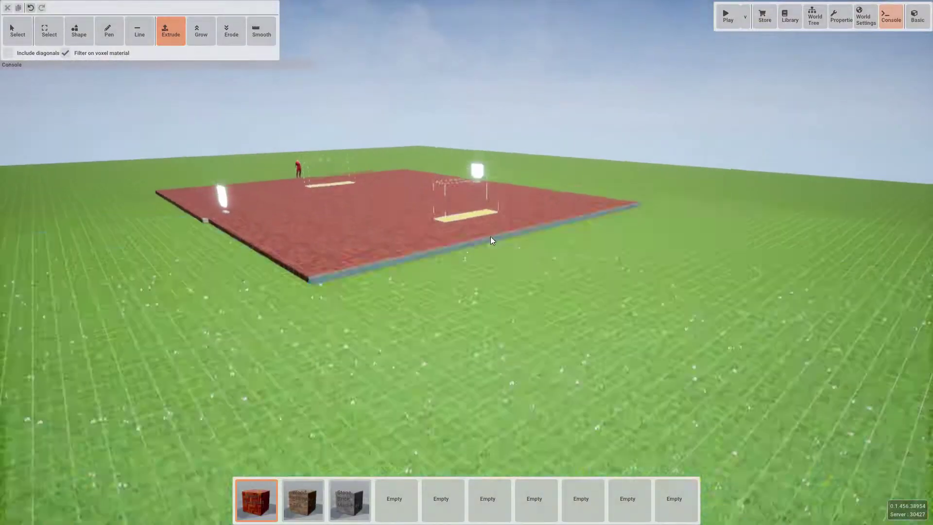
pyautogui.moveTo(495, 261); pyautogui.dragTo(766, 398)
pyautogui.press('w')
pyautogui.moveTo(768, 398); pyautogui.dragTo(777, 416, button='right')
pyautogui.press('a')
pyautogui.moveTo(532, 232); pyautogui.dragTo(233, 485)
# Step: Extrude the floor's long-side edge sections outward to widen it, and fill the gap left beside the light
pyautogui.press('d')
pyautogui.moveTo(589, 159); pyautogui.dragTo(699, 189)
pyautogui.moveTo(532, 214); pyautogui.dragTo(722, 264)
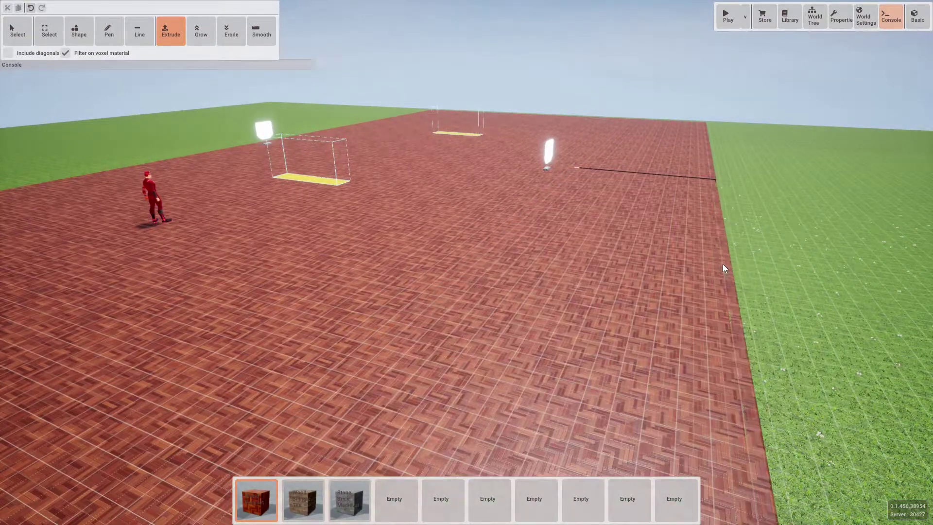
pyautogui.press('w')
pyautogui.moveTo(694, 267); pyautogui.dragTo(464, 264, button='right')
pyautogui.press('d')
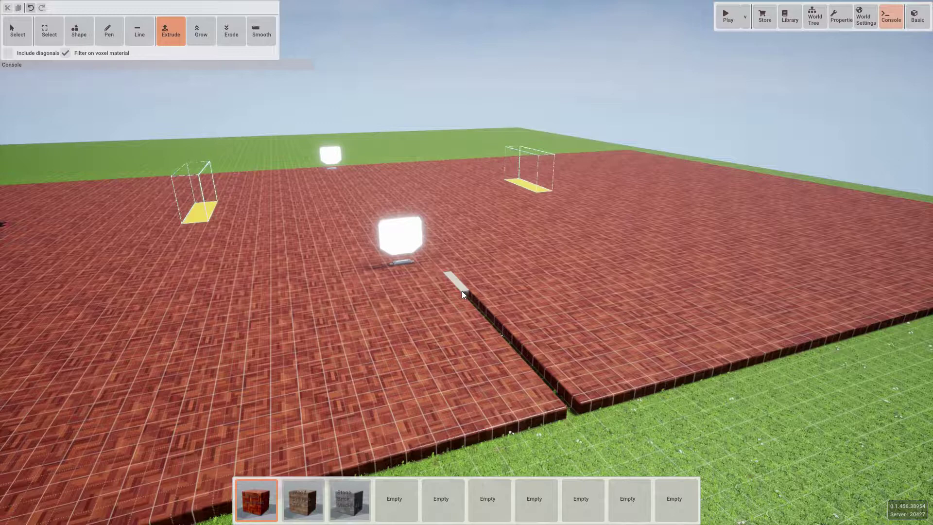
pyautogui.moveTo(461, 290); pyautogui.dragTo(460, 281)
# Step: Draw a StoneBrickMedieval box along the floor's near short edge and size it to a 3 × 117 × 52 wall
pyautogui.press('a')
pyautogui.moveTo(461, 282); pyautogui.dragTo(467, 311, button='right')
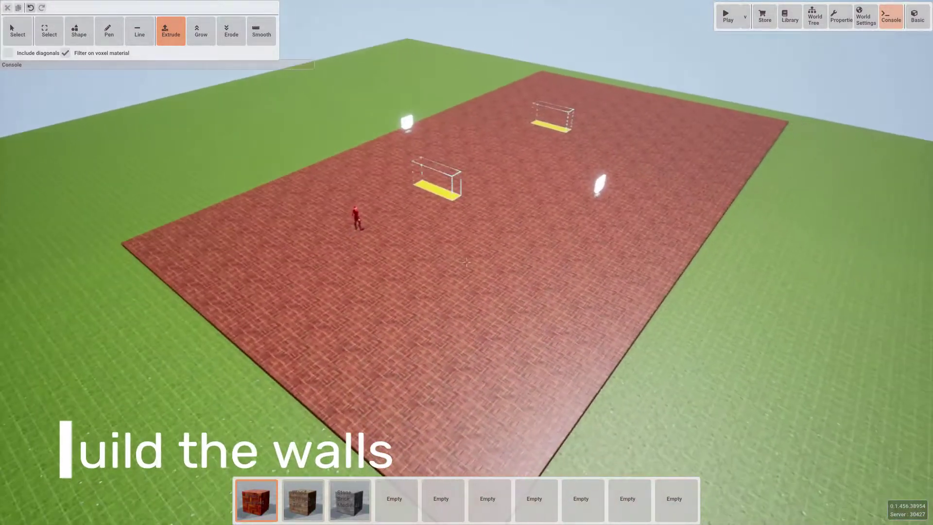
pyautogui.press('s')
pyautogui.moveTo(466, 262); pyautogui.dragTo(452, 299, button='right')
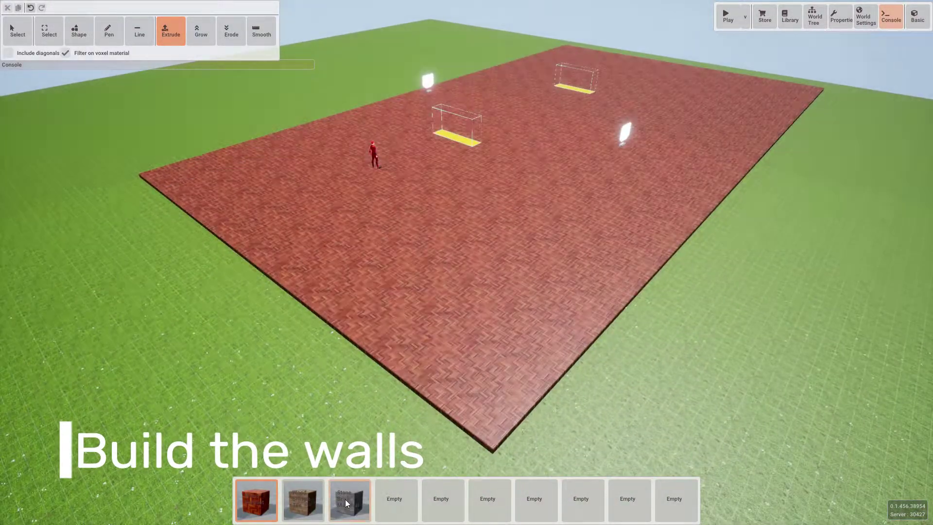
pyautogui.click(348, 503)
pyautogui.click(77, 33)
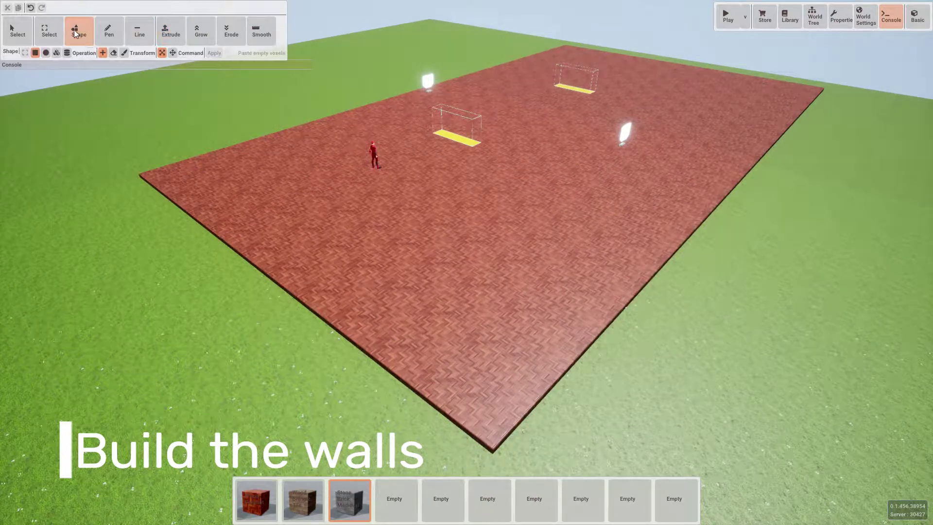
pyautogui.click(35, 53)
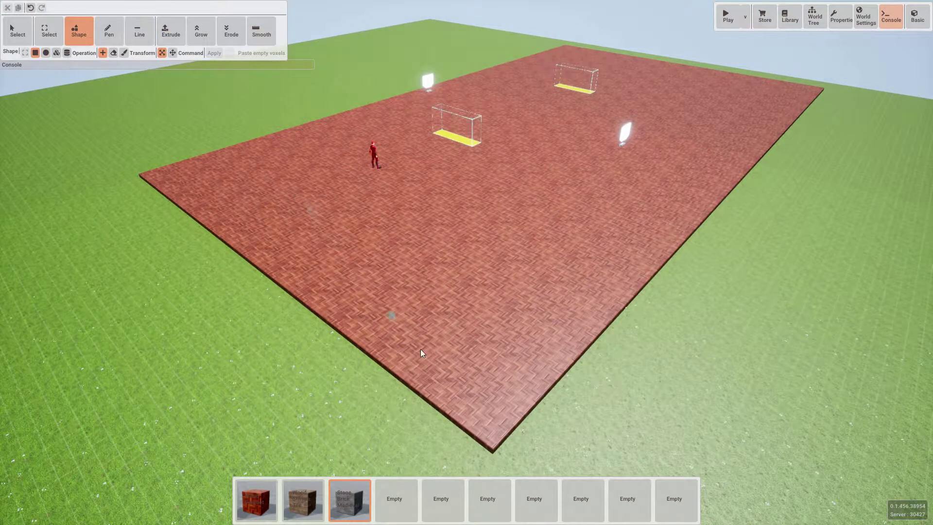
pyautogui.moveTo(494, 445); pyautogui.dragTo(232, 229)
pyautogui.moveTo(152, 170); pyautogui.dragTo(154, 171)
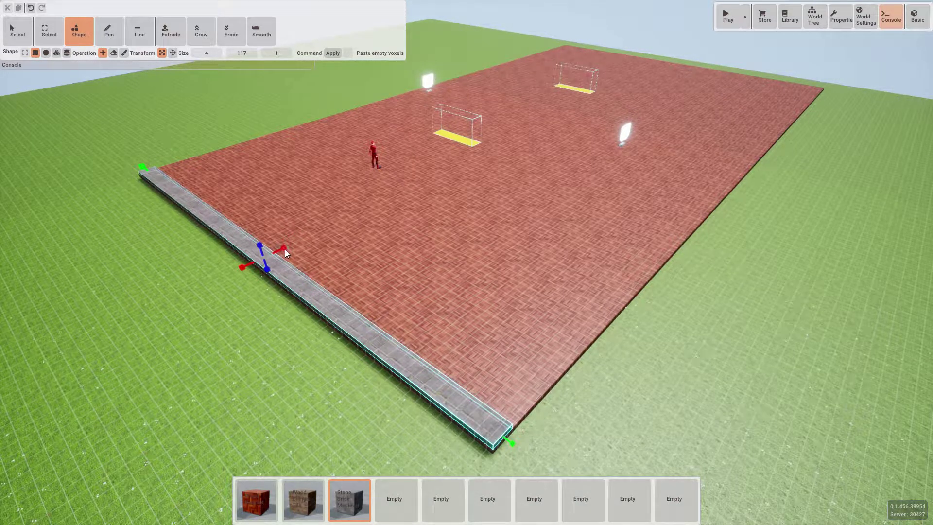
pyautogui.moveTo(284, 249); pyautogui.dragTo(258, 247)
pyautogui.press('e')
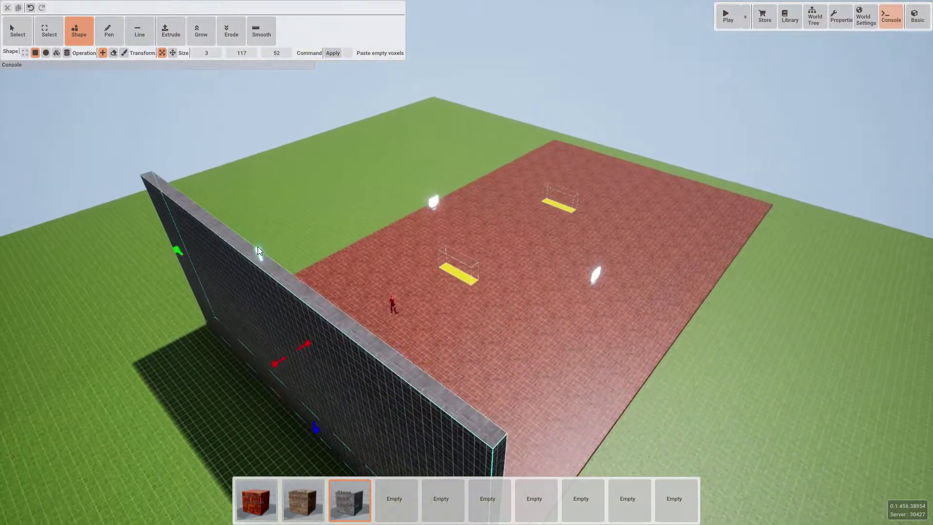
# Step: Place a copy of the end wall at the opposite short end of the floor, at position 144.500, 14.500, 27.000
pyautogui.moveTo(257, 247); pyautogui.dragTo(257, 247, button='right')
pyautogui.press('w')
pyautogui.moveTo(466, 262); pyautogui.dragTo(560, 369, button='right')
pyautogui.press('s')
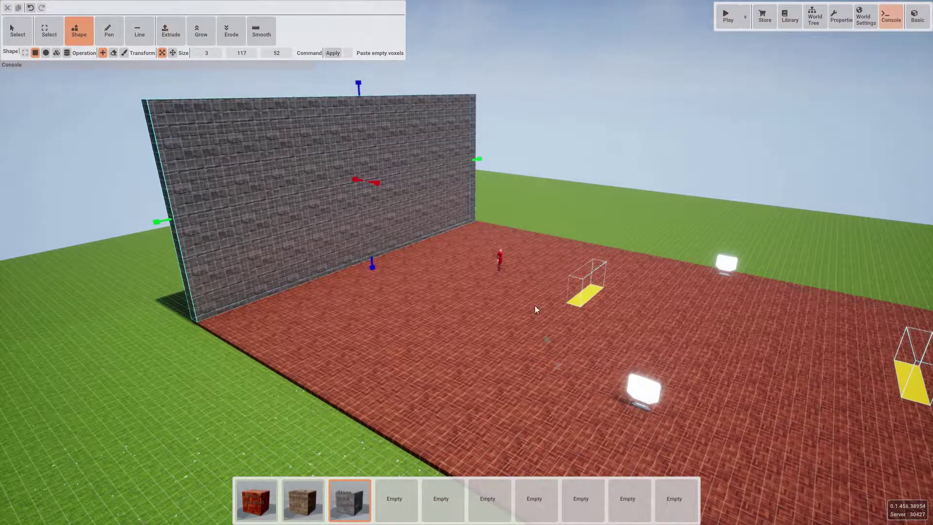
pyautogui.click(172, 52)
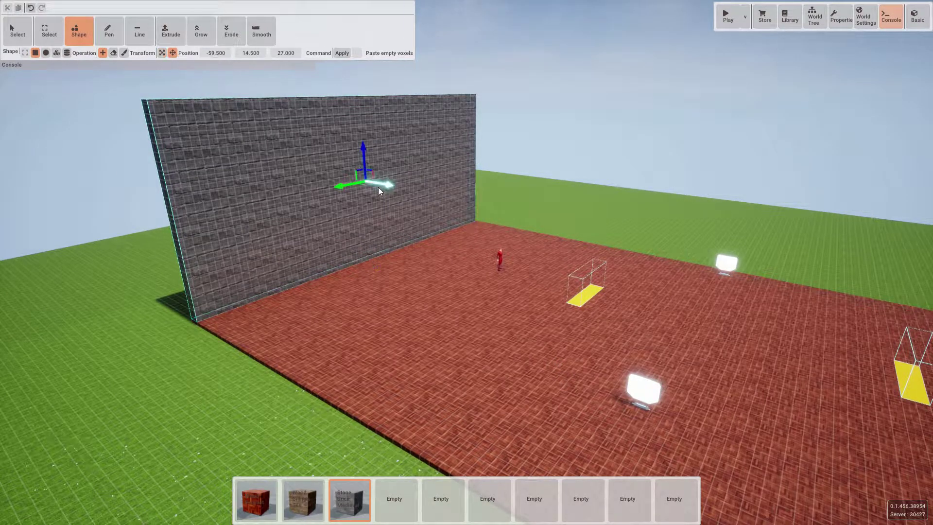
pyautogui.moveTo(385, 185); pyautogui.dragTo(701, 397)
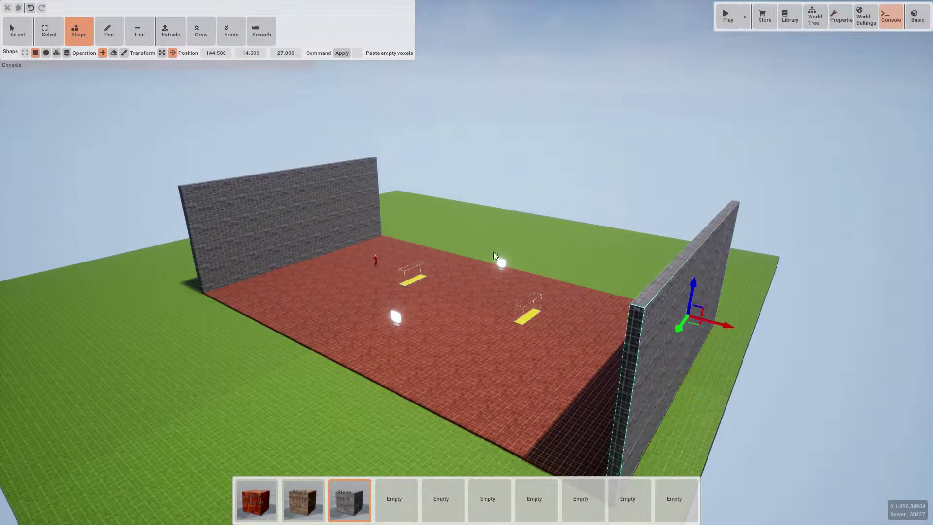
# Step: Draw a 1 × 3 × 52 stone column at the corner of the first end wall on the floor's long side
pyautogui.click(161, 54)
pyautogui.moveTo(181, 72); pyautogui.dragTo(167, 230, button='right')
pyautogui.press('w')
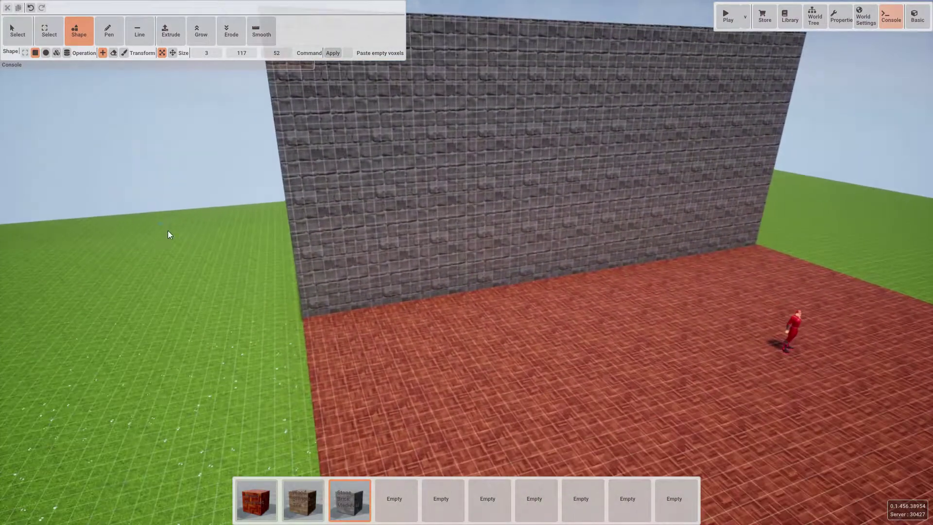
pyautogui.press('e')
pyautogui.moveTo(314, 315); pyautogui.dragTo(280, 107)
pyautogui.press('s')
pyautogui.moveTo(282, 168); pyautogui.dragTo(467, 262, button='right')
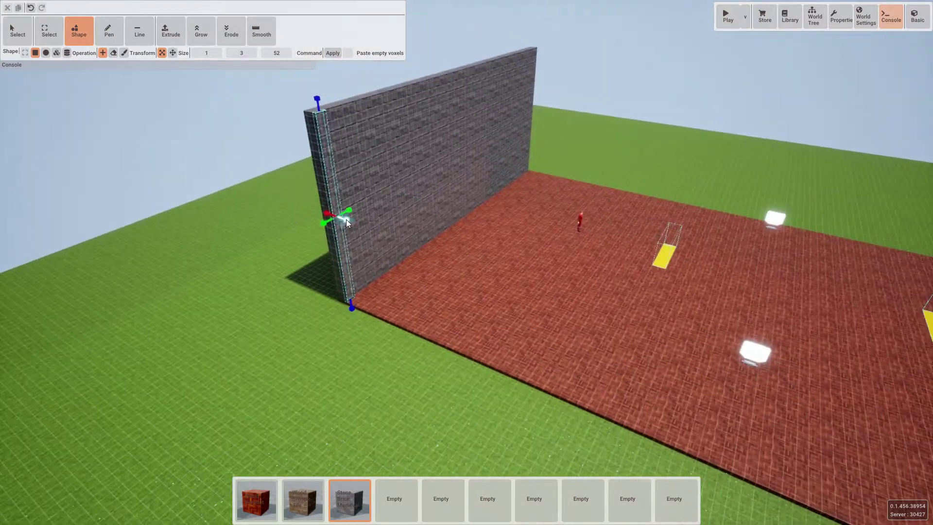
# Step: Stretch the corner column along the floor's long side to a length of 201, reaching the opposite end wall
pyautogui.press('d')
pyautogui.moveTo(346, 220); pyautogui.dragTo(608, 447)
pyautogui.press('s')
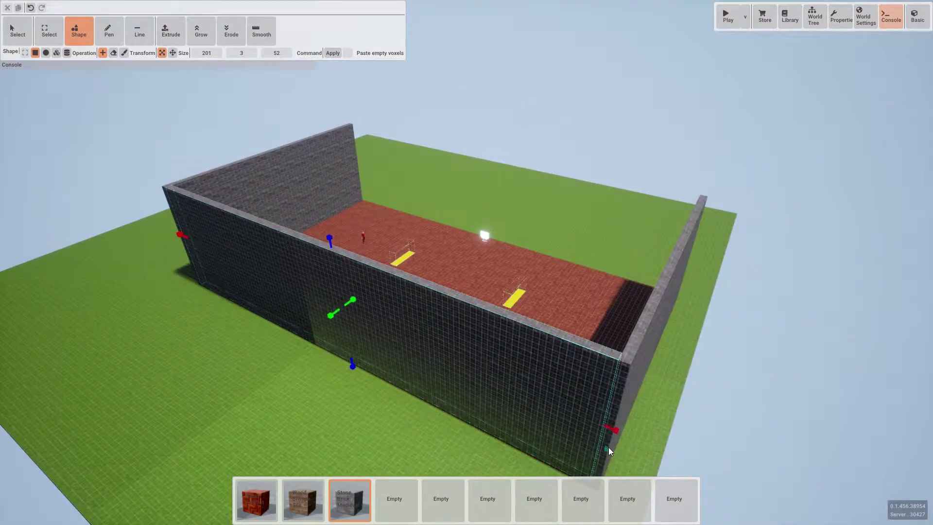
# Step: Place a copy of the long side wall along the opposite long side of the floor and apply the shape
pyautogui.press('d')
pyautogui.click(173, 53)
pyautogui.moveTo(316, 312); pyautogui.dragTo(479, 229)
pyautogui.press('d')
pyautogui.moveTo(479, 229); pyautogui.dragTo(466, 262, button='right')
pyautogui.click(338, 53)
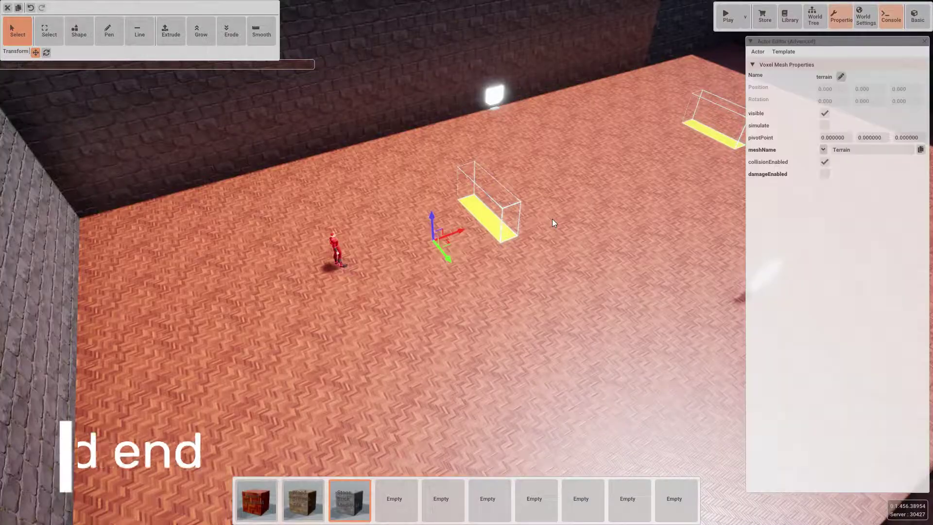
# Step: Move the race start checkpoint to position -1125, -525, 25, into the corner region beside the end wall
pyautogui.click(490, 221)
pyautogui.moveTo(508, 208); pyautogui.dragTo(220, 332)
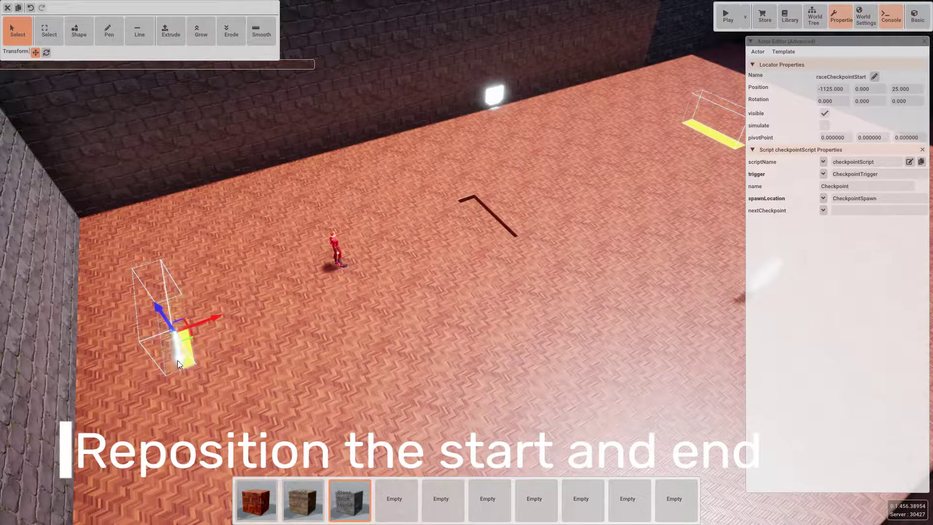
pyautogui.moveTo(177, 360); pyautogui.dragTo(176, 295)
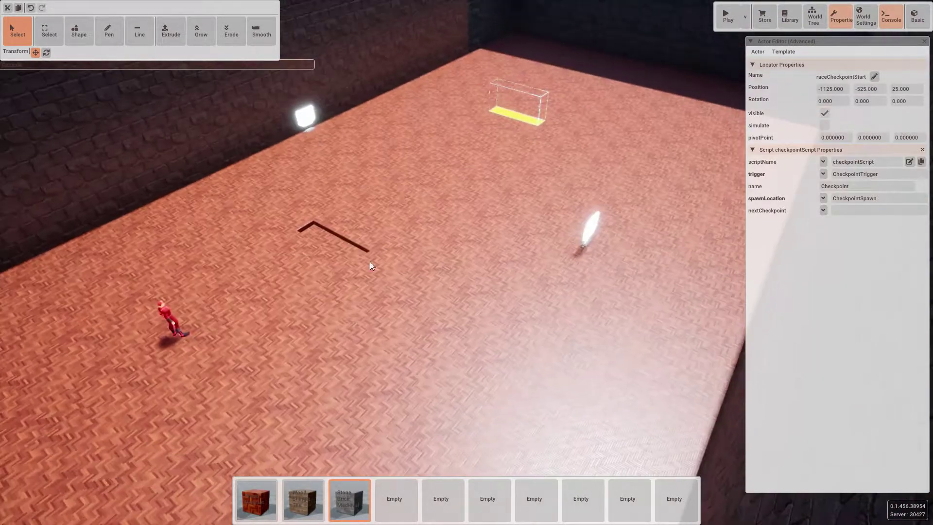
# Step: Move the race end checkpoint to -875, 1125, 42.822 beside the same end wall, and raise the start checkpoint to height 34.666
pyautogui.click(518, 118)
pyautogui.moveTo(522, 115); pyautogui.dragTo(379, 407)
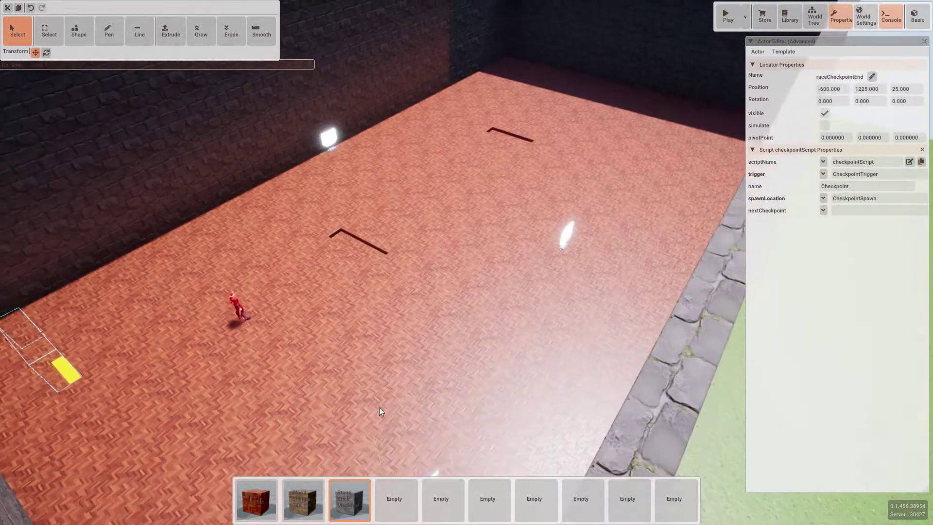
pyautogui.moveTo(331, 437); pyautogui.dragTo(307, 469, button='right')
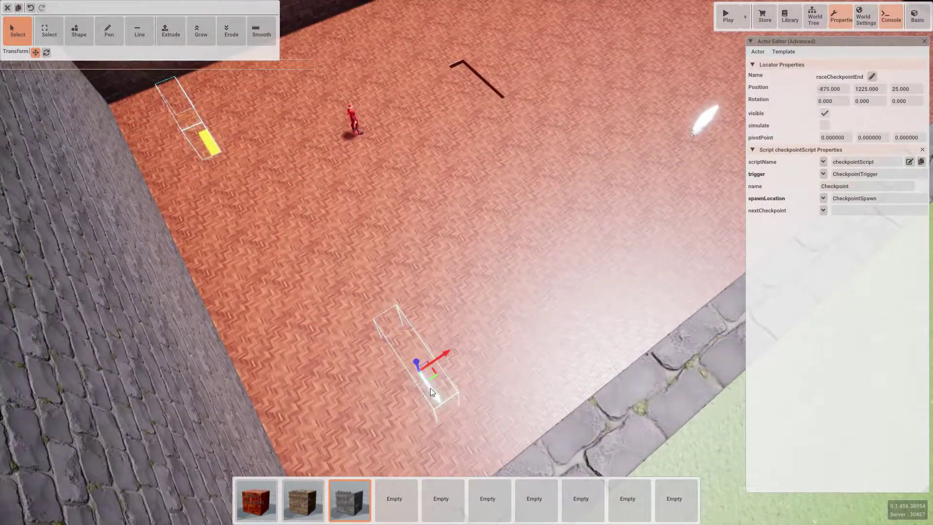
pyautogui.moveTo(430, 387); pyautogui.dragTo(400, 337)
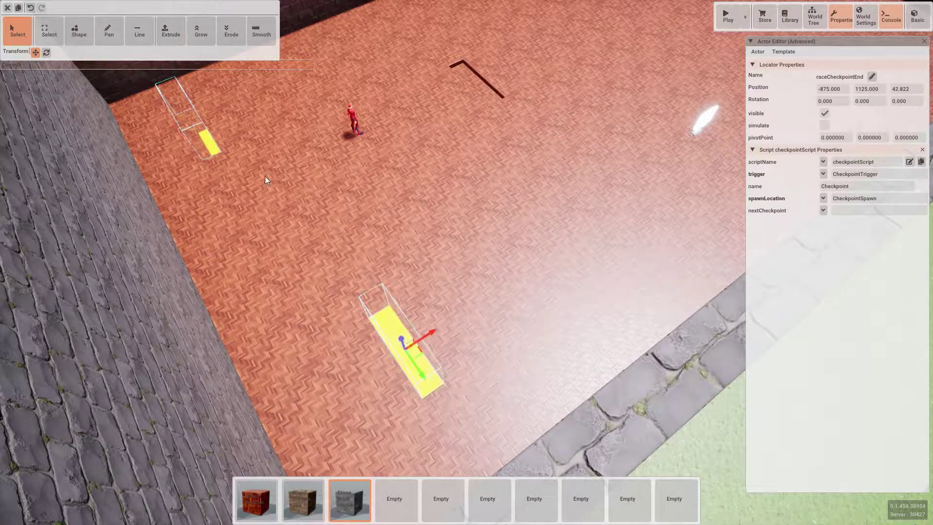
pyautogui.click(188, 113)
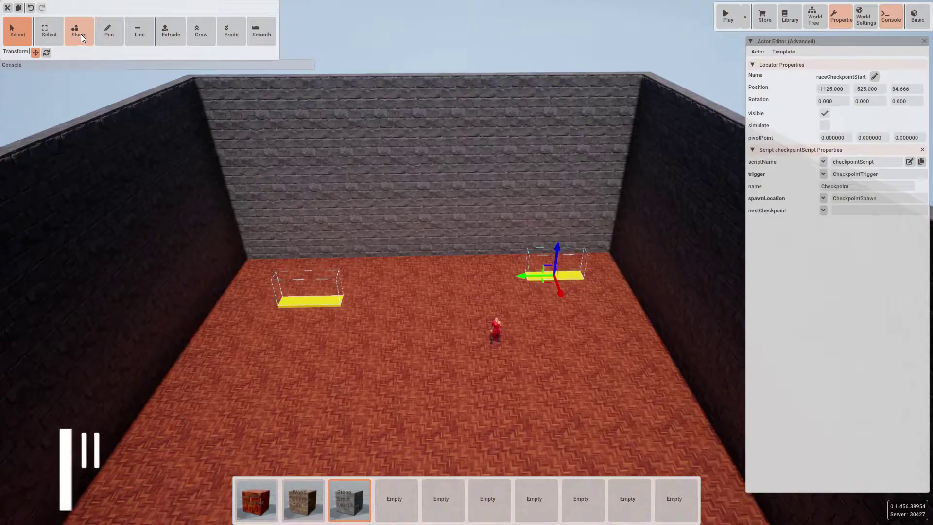
# Step: Build a 201 × 4 × 52 stone dividing wall lengthwise through the arena, between the two checkpoints, and apply it
pyautogui.click(80, 32)
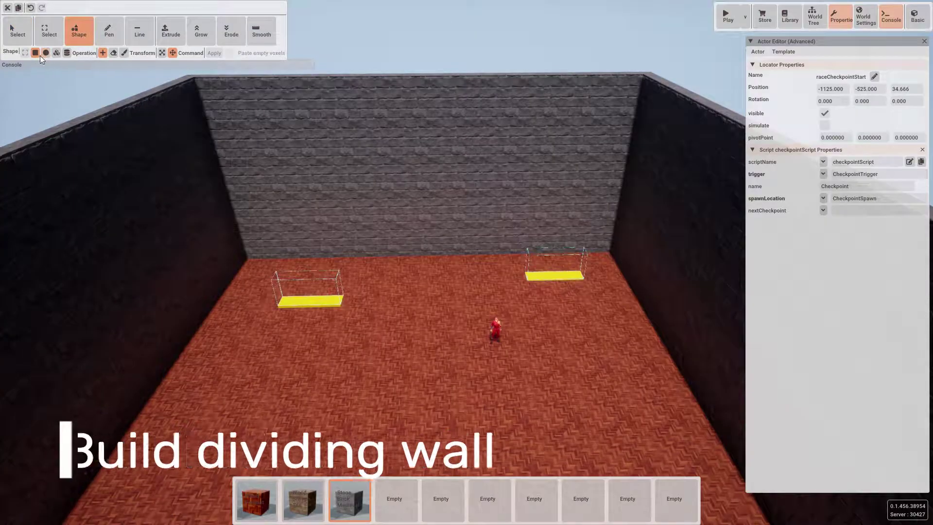
pyautogui.moveTo(424, 254); pyautogui.dragTo(426, 79)
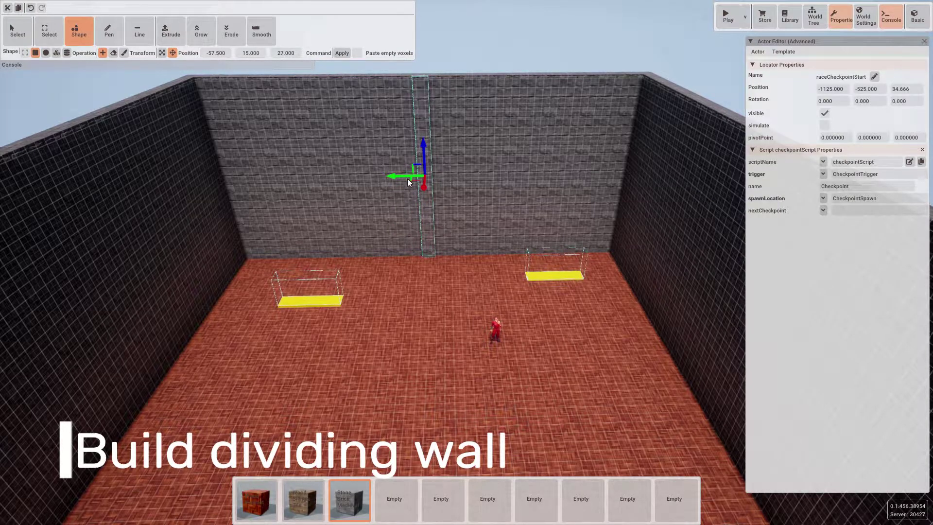
pyautogui.click(164, 54)
pyautogui.moveTo(198, 101); pyautogui.dragTo(152, 141, button='right')
pyautogui.press('a')
pyautogui.moveTo(234, 168); pyautogui.dragTo(625, 418)
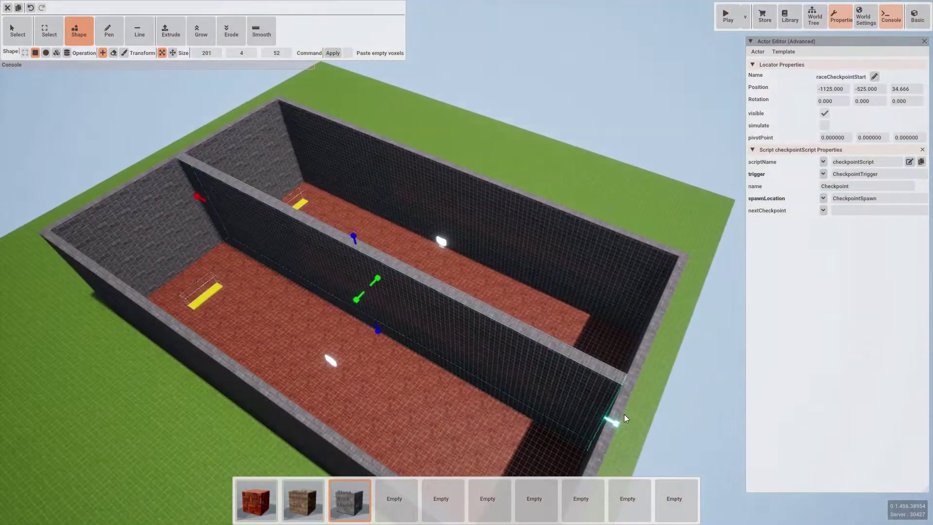
pyautogui.press('Return')
# Step: Draw a subtractive box 6 wide and 14 high at the foot of the dividing wall, near the end opposite the checkpoints
pyautogui.moveTo(447, 293)
pyautogui.mouseDown(button='right')
pyautogui.moveTo(418, 287)
pyautogui.moveTo(434, 299)
pyautogui.mouseUp(button='right')
pyautogui.press('w')
pyautogui.press('w')
pyautogui.moveTo(466, 262)
pyautogui.mouseDown(button='right')
pyautogui.moveTo(483, 254)
pyautogui.moveTo(437, 260)
pyautogui.moveTo(466, 262)
pyautogui.mouseUp(button='right')
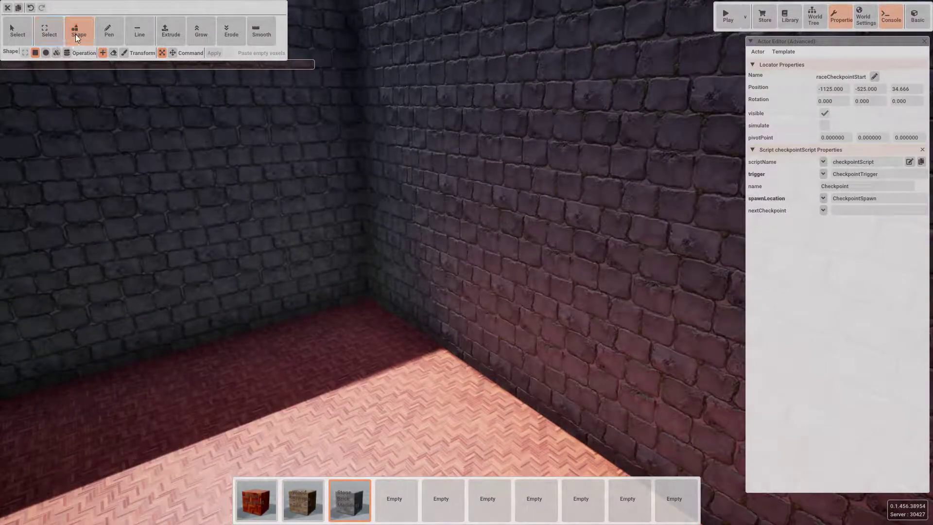
pyautogui.click(113, 52)
pyautogui.moveTo(466, 262); pyautogui.dragTo(466, 262, button='right')
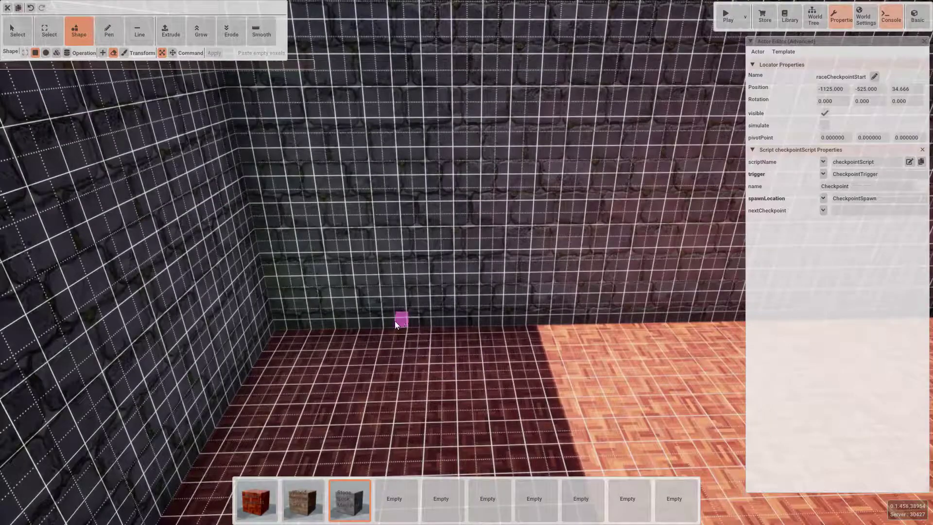
pyautogui.moveTo(392, 321); pyautogui.dragTo(392, 143)
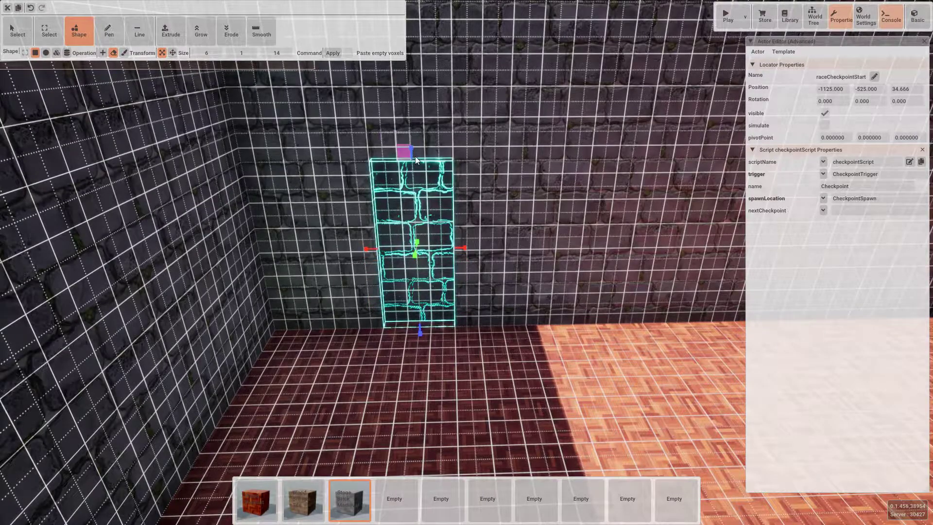
# Step: Deepen the subtractive box to 4 through the dividing wall and apply it to cut the doorway
pyautogui.moveTo(415, 156); pyautogui.dragTo(415, 156, button='right')
pyautogui.press('w')
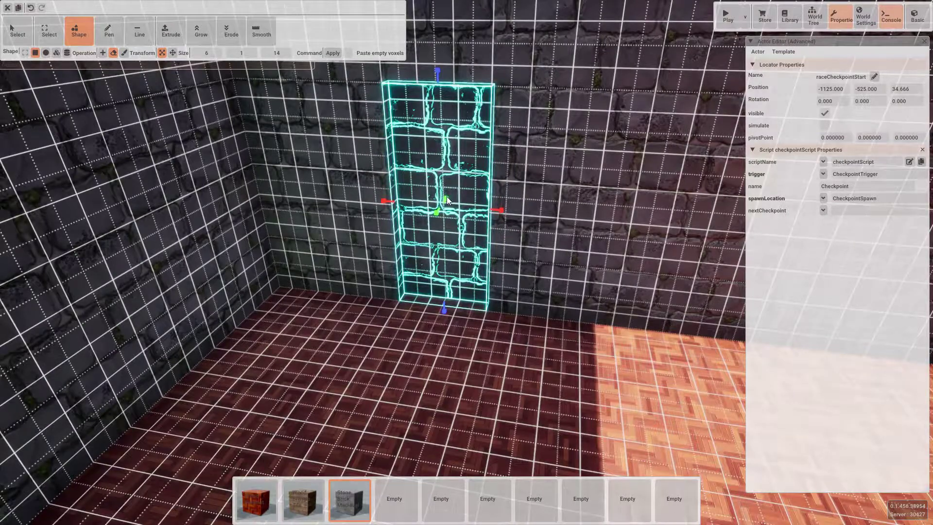
pyautogui.moveTo(447, 197); pyautogui.dragTo(458, 179)
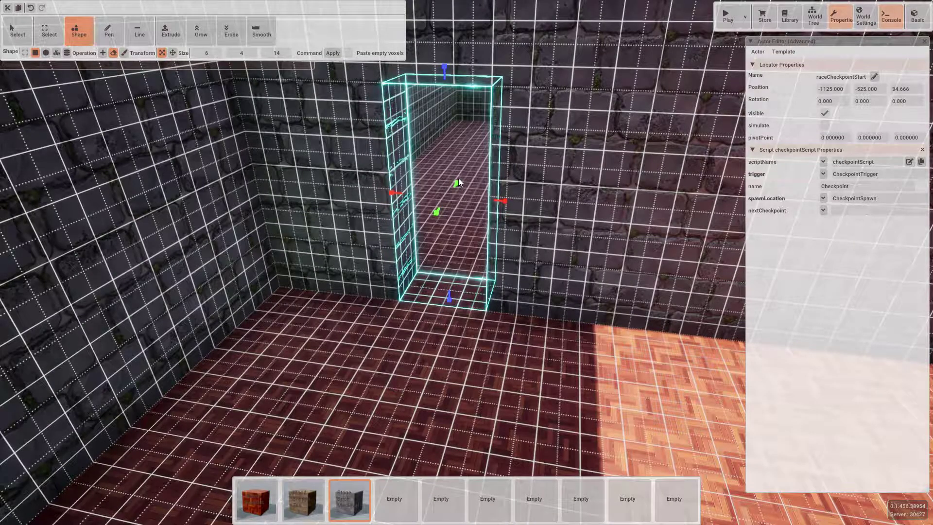
pyautogui.press('Return')
# Step: Add a 3 × 54 × 52 stone room wall across the start checkpoint's lane, from the dividing wall to the outer wall
pyautogui.moveTo(456, 272); pyautogui.dragTo(403, 299, button='right')
pyautogui.press('w')
pyautogui.press('w')
pyautogui.press('w')
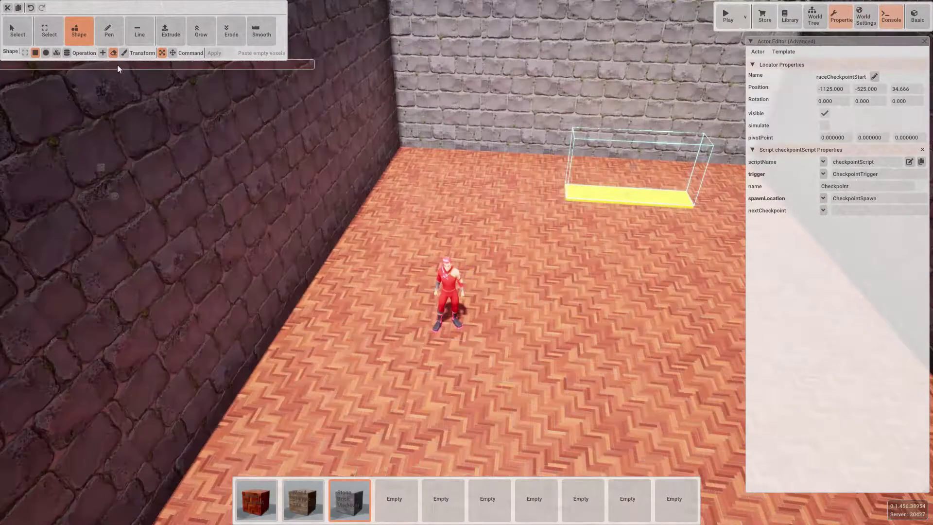
pyautogui.click(103, 53)
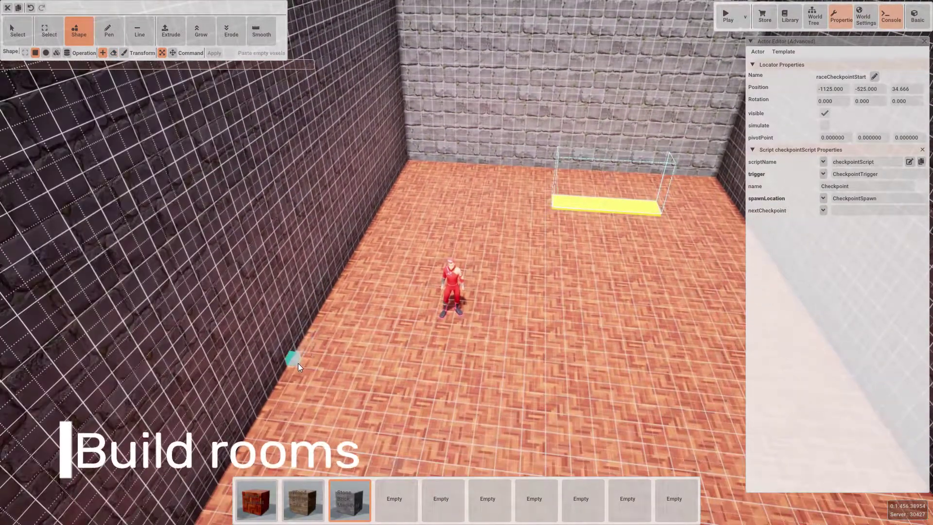
pyautogui.moveTo(299, 367); pyautogui.dragTo(563, 396)
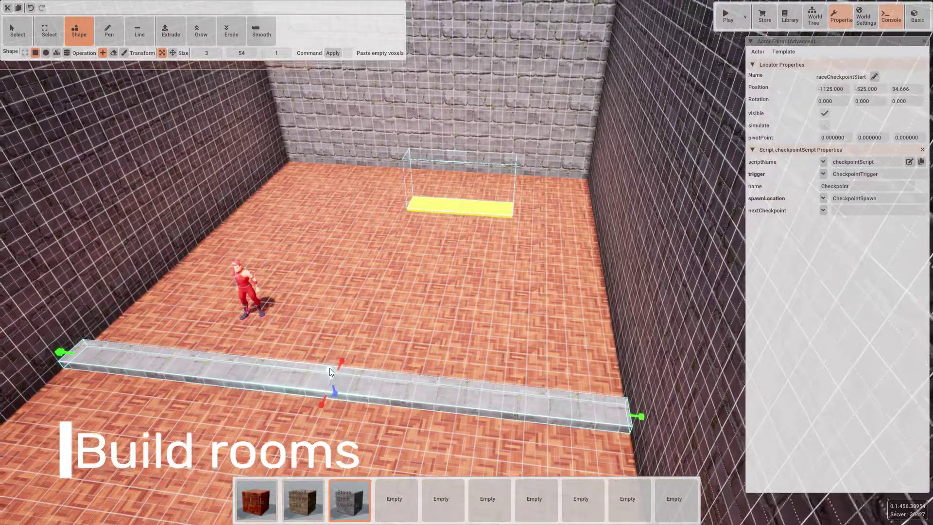
pyautogui.moveTo(330, 368); pyautogui.dragTo(285, 240)
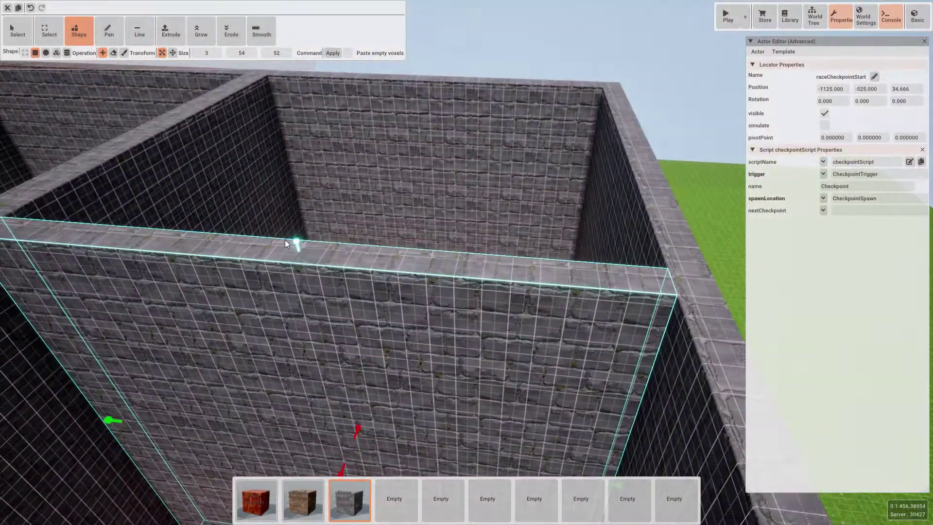
# Step: Outline a subtractive box 8 wide and 14 high at the foot of the new room wall, near its middle
pyautogui.moveTo(284, 240); pyautogui.dragTo(165, 250, button='right')
pyautogui.moveTo(467, 262); pyautogui.dragTo(452, 245, button='right')
pyautogui.press('w')
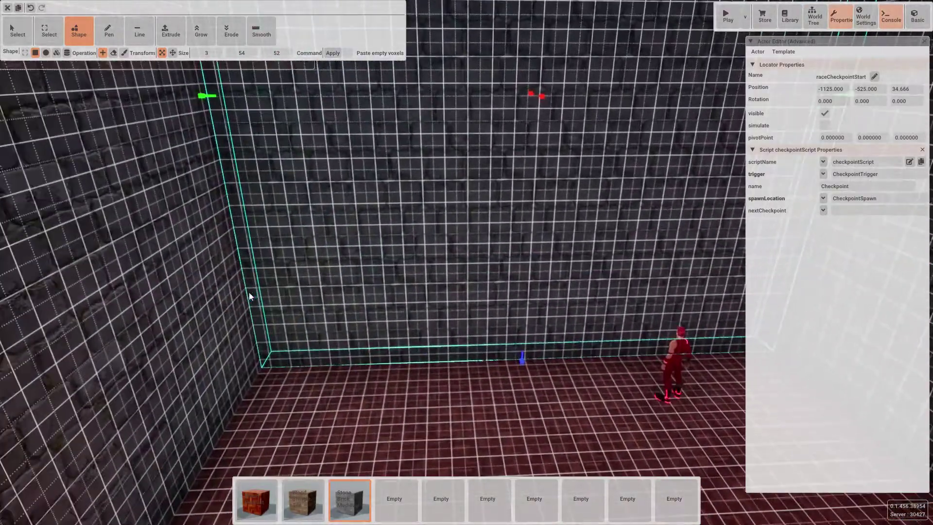
pyautogui.press('d')
pyautogui.click(114, 52)
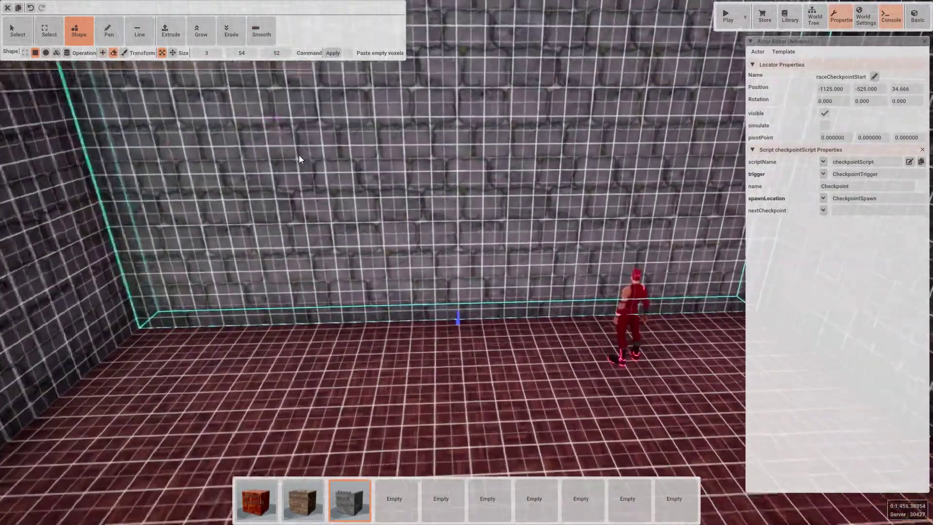
pyautogui.moveTo(410, 317); pyautogui.dragTo(496, 317)
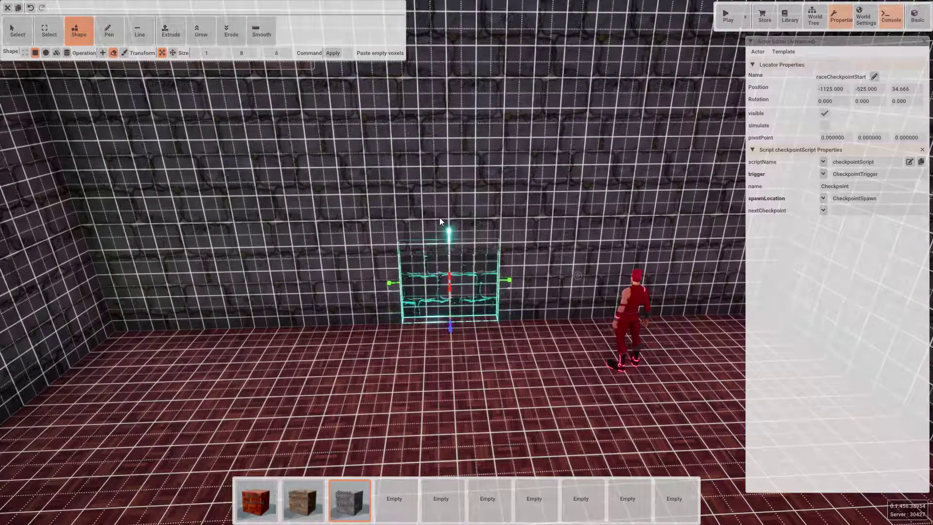
pyautogui.moveTo(439, 218); pyautogui.dragTo(437, 154)
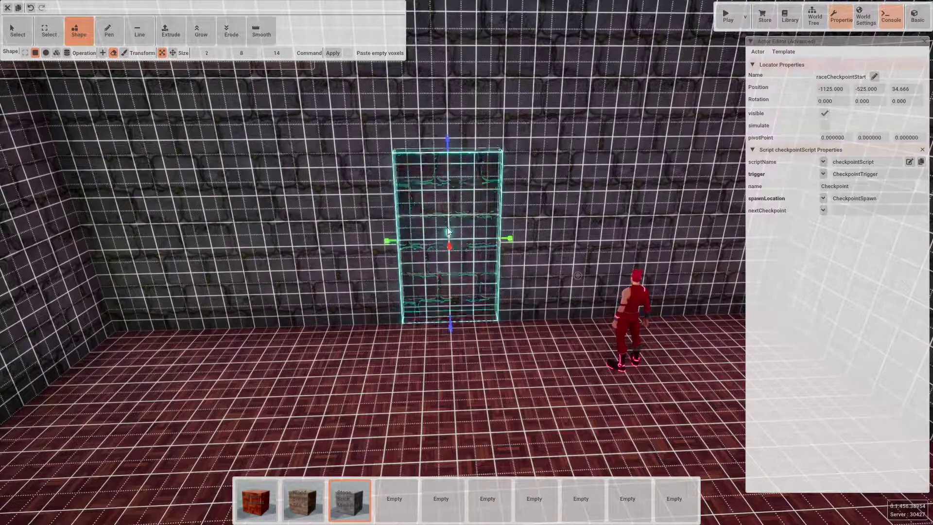
# Step: Extend the box to a depth of 3 through the room wall and apply it to cut the doorway
pyautogui.moveTo(447, 228); pyautogui.dragTo(448, 225)
pyautogui.press('d')
pyautogui.press('s')
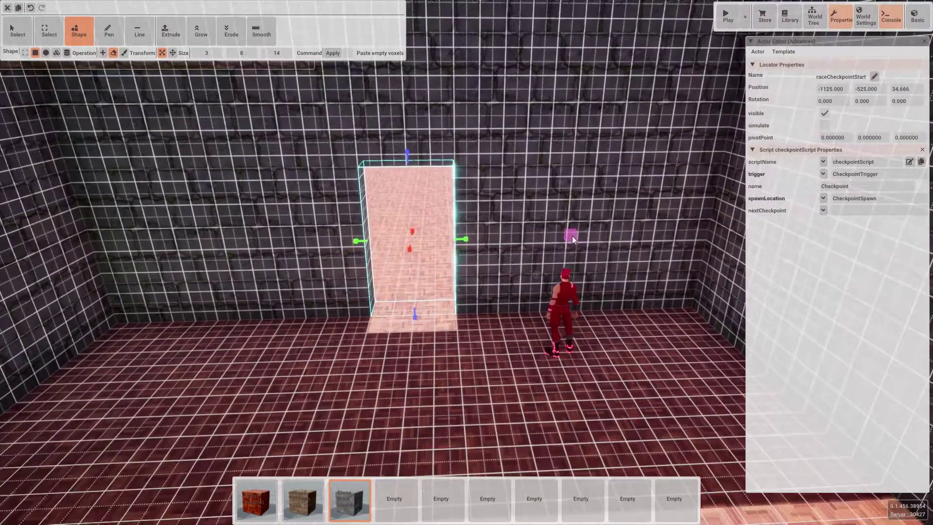
pyautogui.press('Return')
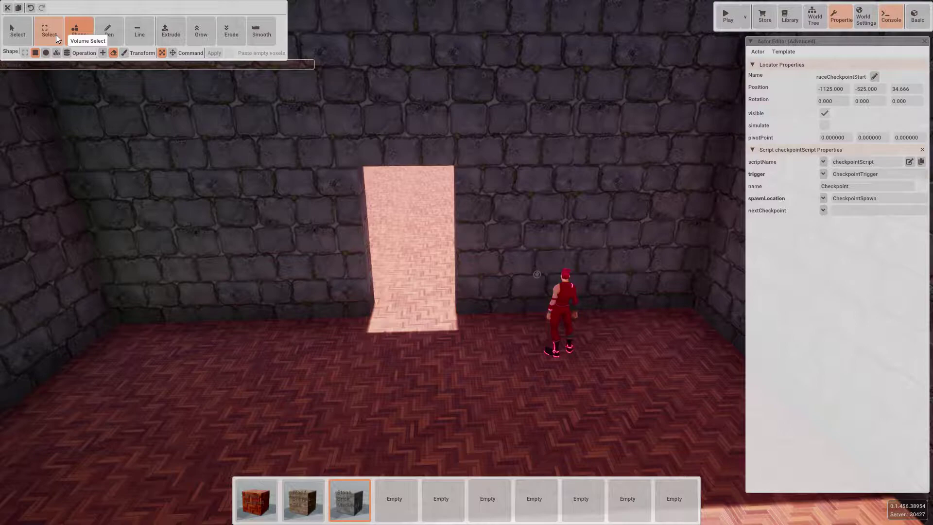
# Step: Volume-select the whole room wall with its doorway, using a selection of 4 × 54 × 52
pyautogui.click(57, 34)
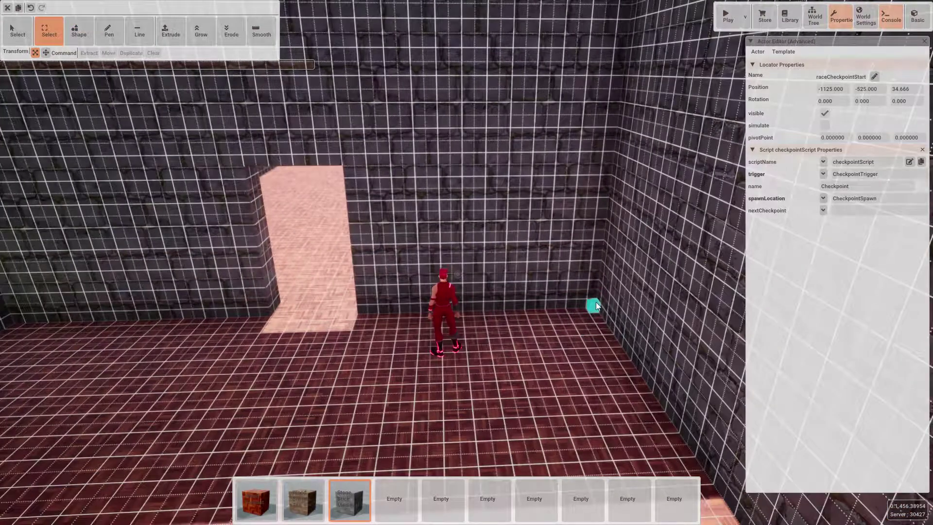
pyautogui.click(594, 301)
pyautogui.press('a')
pyautogui.moveTo(577, 305); pyautogui.dragTo(295, 319)
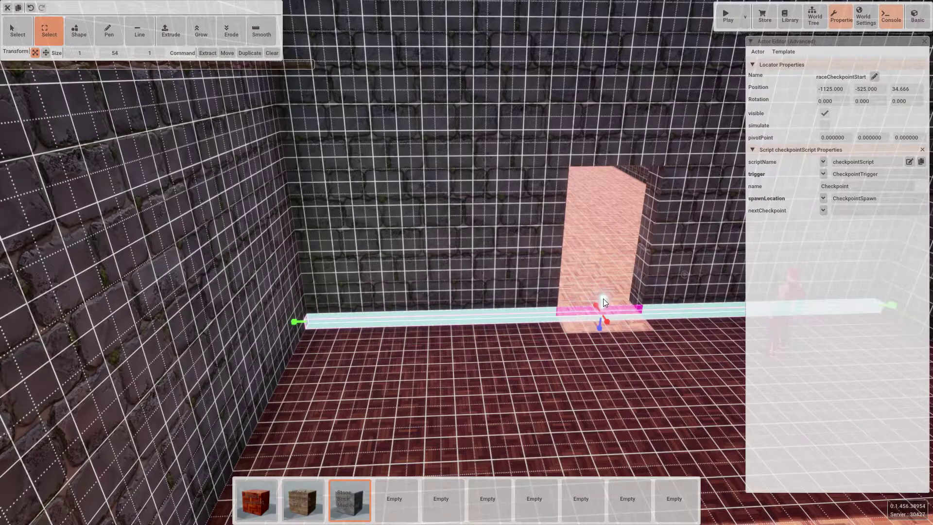
pyautogui.moveTo(602, 299); pyautogui.dragTo(600, 143)
pyautogui.press('w')
pyautogui.moveTo(645, 318); pyautogui.dragTo(617, 379, button='right')
pyautogui.press('s')
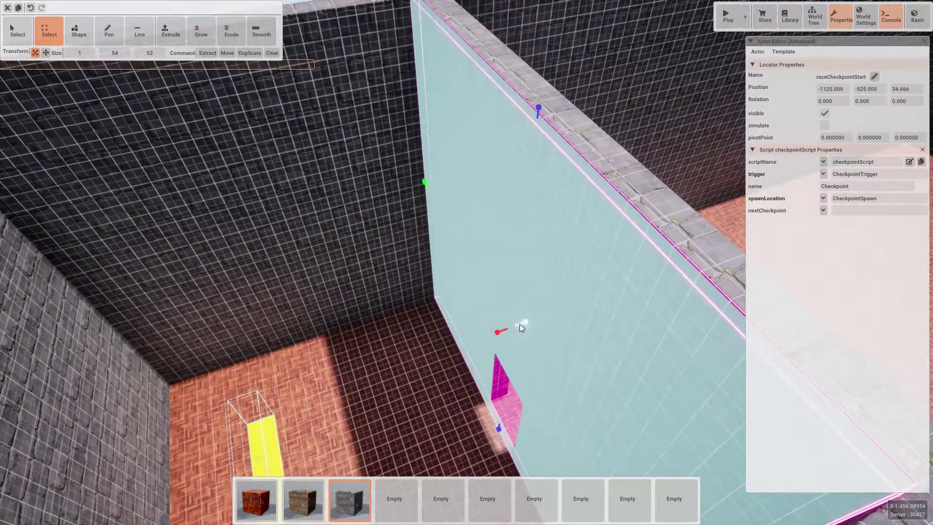
pyautogui.moveTo(523, 322); pyautogui.dragTo(549, 317)
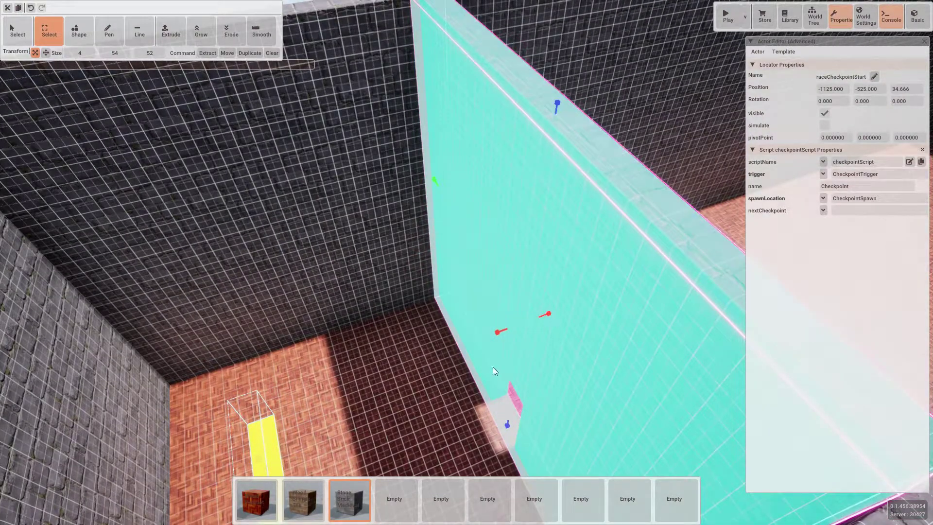
# Step: Duplicate the selected room wall and slide the copy along the lane to position 900, -350, 675
pyautogui.moveTo(493, 366)
pyautogui.mouseDown(button='right')
pyautogui.moveTo(522, 396)
pyautogui.moveTo(500, 364)
pyautogui.moveTo(492, 372)
pyautogui.mouseUp(button='right')
pyautogui.press('d')
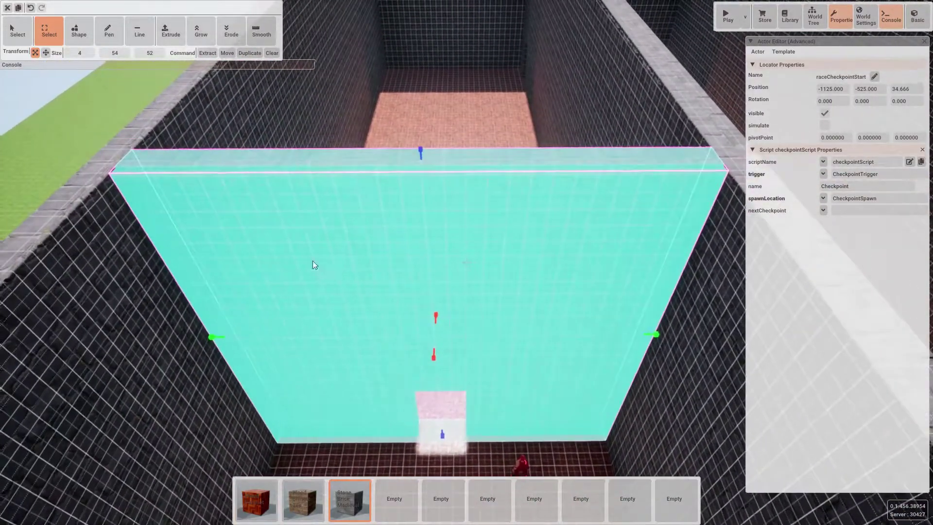
pyautogui.click(252, 52)
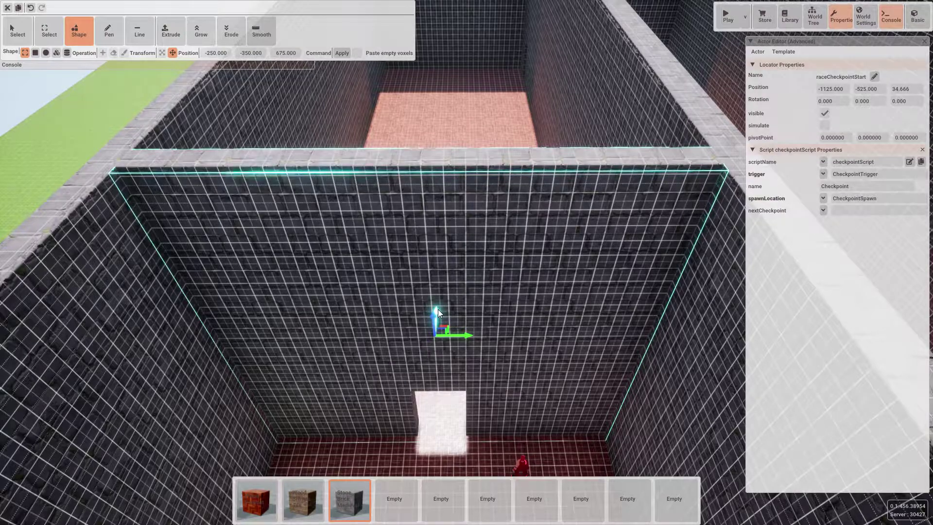
pyautogui.moveTo(438, 310); pyautogui.dragTo(453, 142)
pyautogui.moveTo(453, 142); pyautogui.dragTo(453, 142, button='right')
pyautogui.press('w')
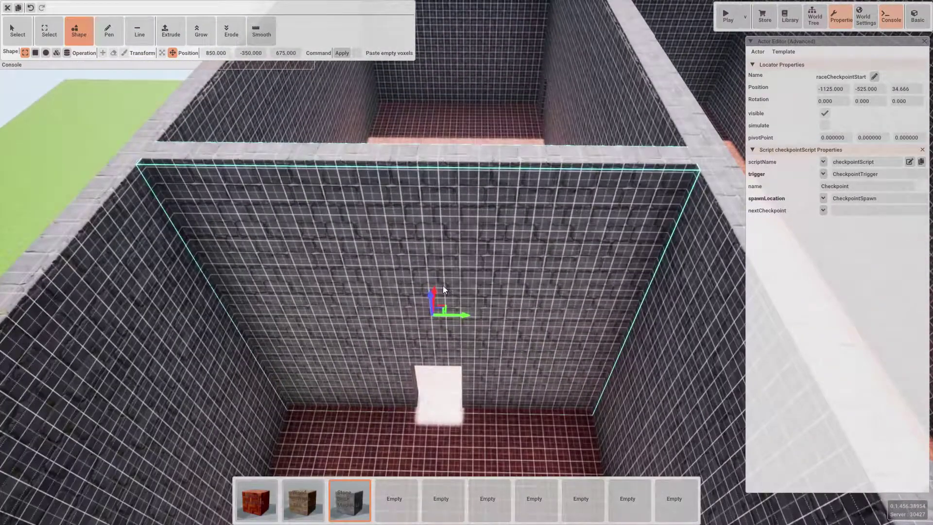
pyautogui.moveTo(435, 288); pyautogui.dragTo(435, 274)
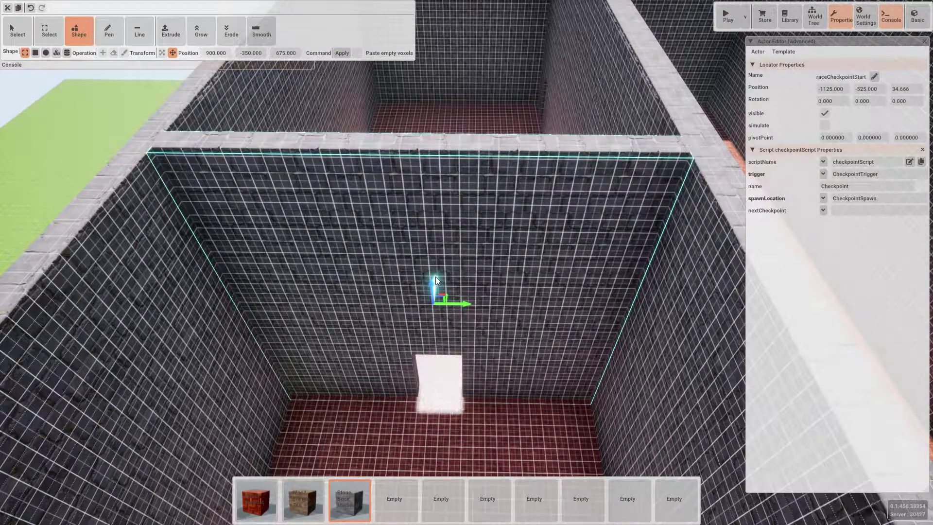
# Step: Slide the room wall copy further along the lane to position 2400, -350, 675, near the far end wall
pyautogui.moveTo(436, 278); pyautogui.dragTo(437, 145)
pyautogui.press('f')
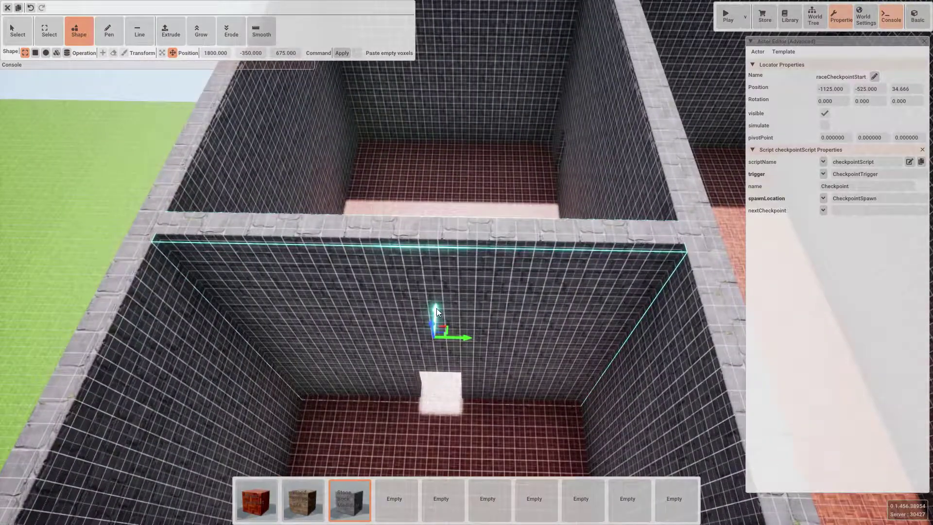
pyautogui.moveTo(436, 308); pyautogui.dragTo(437, 194)
pyautogui.moveTo(437, 194); pyautogui.dragTo(451, 122, button='right')
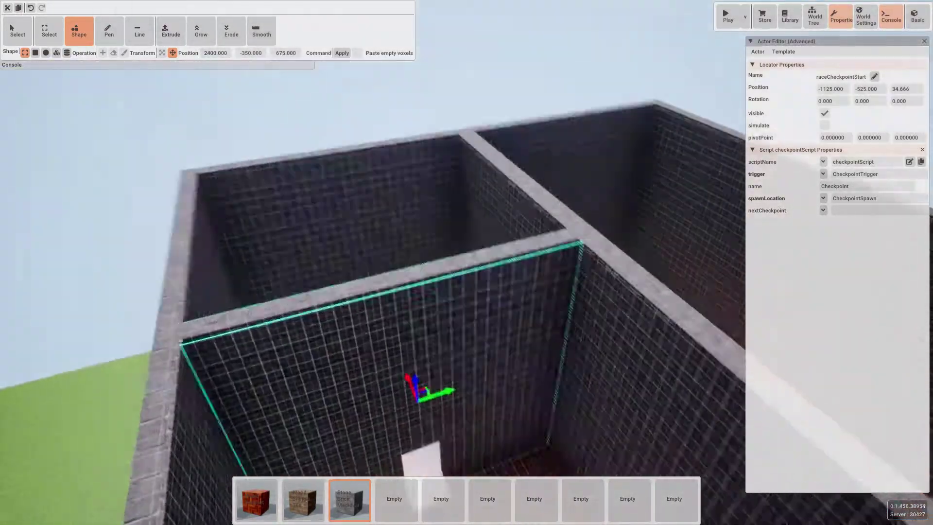
pyautogui.moveTo(328, 215); pyautogui.dragTo(341, 233, button='right')
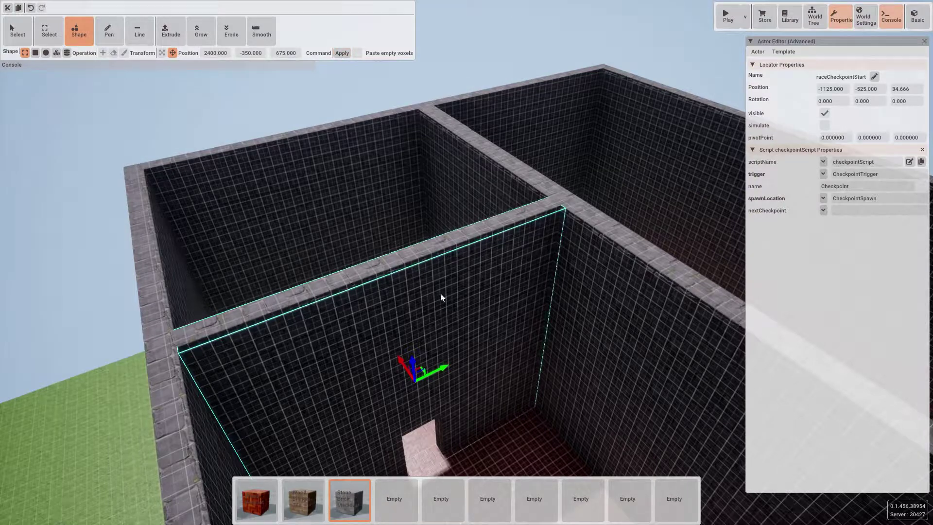
# Step: Move the room wall copy into the neighbouring lane at position 1650, 1100, 675 and apply it
pyautogui.moveTo(444, 366); pyautogui.dragTo(671, 270)
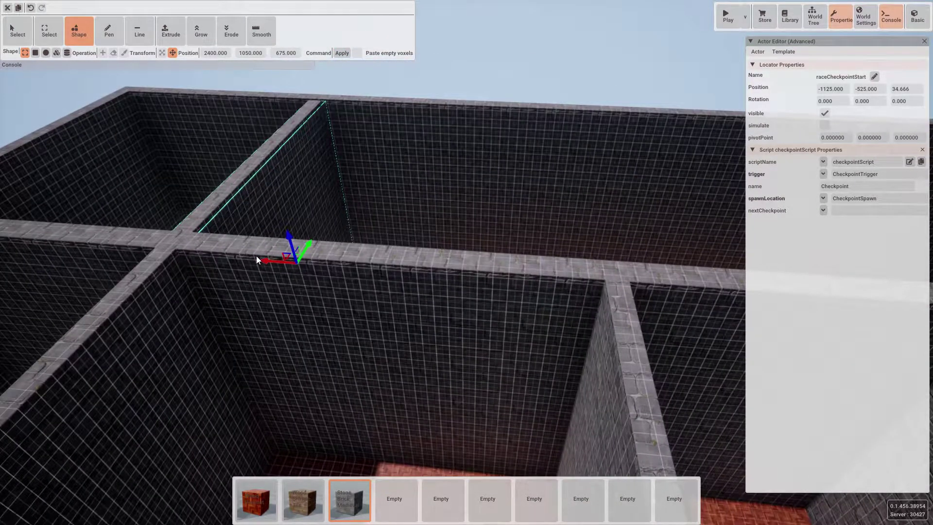
pyautogui.moveTo(257, 259); pyautogui.dragTo(397, 280)
pyautogui.moveTo(437, 253); pyautogui.dragTo(438, 247)
pyautogui.moveTo(429, 253); pyautogui.dragTo(374, 255, button='right')
pyautogui.press('d')
pyautogui.moveTo(467, 263); pyautogui.dragTo(352, 260, button='right')
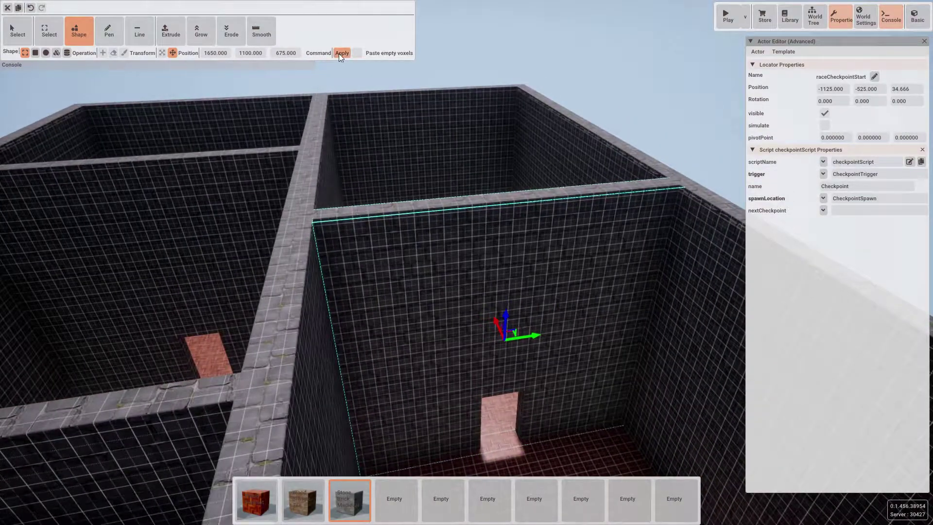
pyautogui.click(339, 54)
# Step: Slide another copy of the doorway wall along the second lane to position 250, 1100, 675 and apply it
pyautogui.moveTo(467, 263); pyautogui.dragTo(597, 345, button='right')
pyautogui.press('a')
pyautogui.press('s')
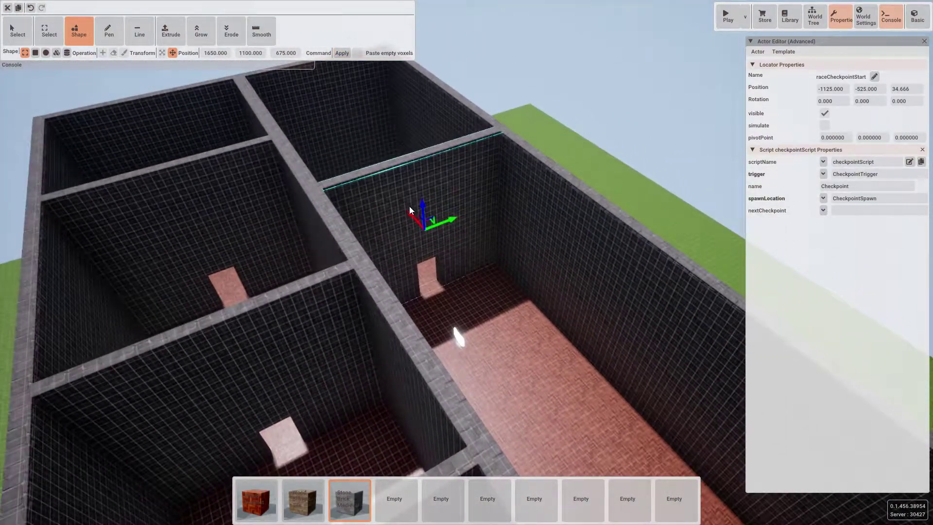
pyautogui.moveTo(411, 213); pyautogui.dragTo(500, 339)
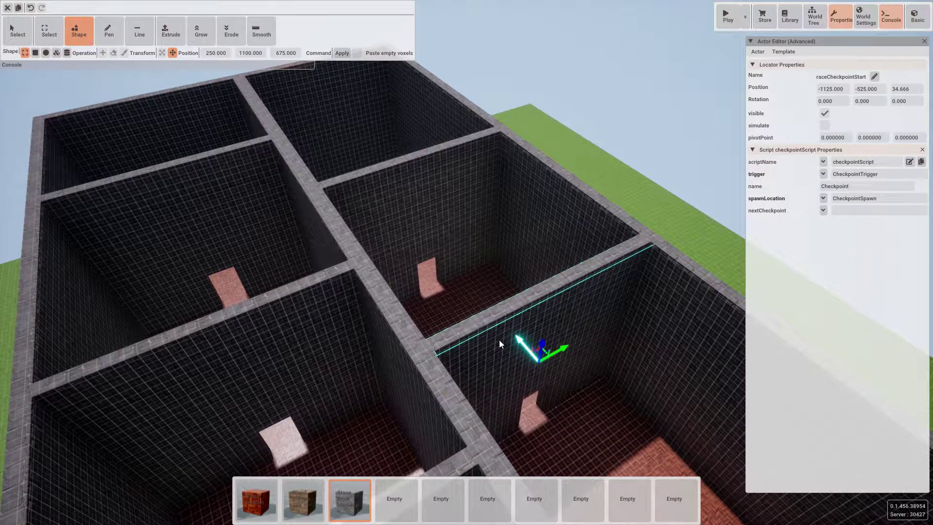
pyautogui.moveTo(341, 53); pyautogui.dragTo(467, 262, button='right')
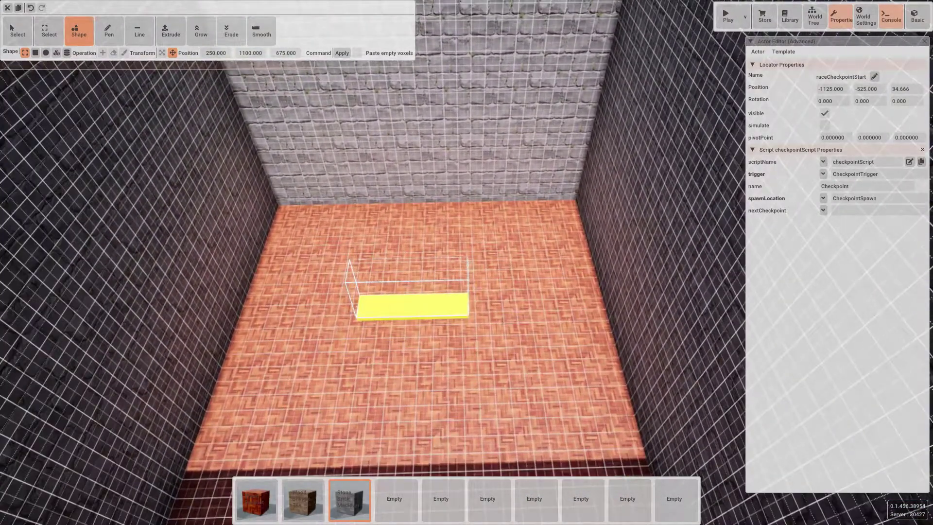
# Step: Select the end checkpoint and slide it away from the end wall to position -400, 1125, 50
pyautogui.press('Escape')
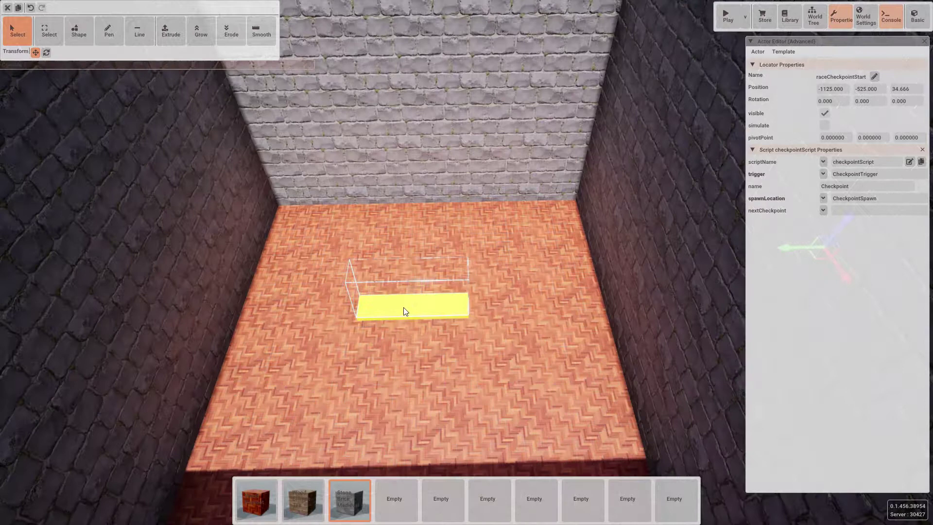
pyautogui.click(403, 307)
pyautogui.moveTo(413, 326); pyautogui.dragTo(406, 457)
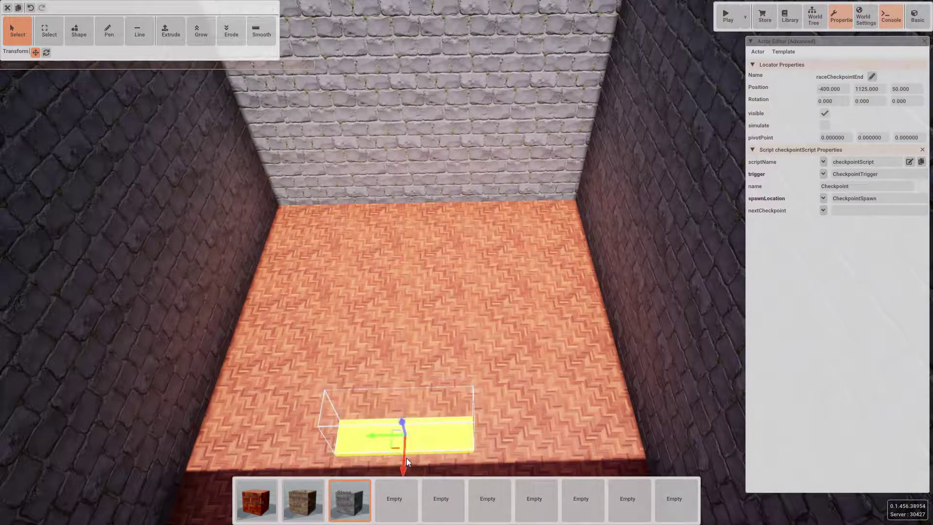
# Step: Add a stone box of 25 × 53 × 19 against the end wall as the end platform
pyautogui.click(90, 32)
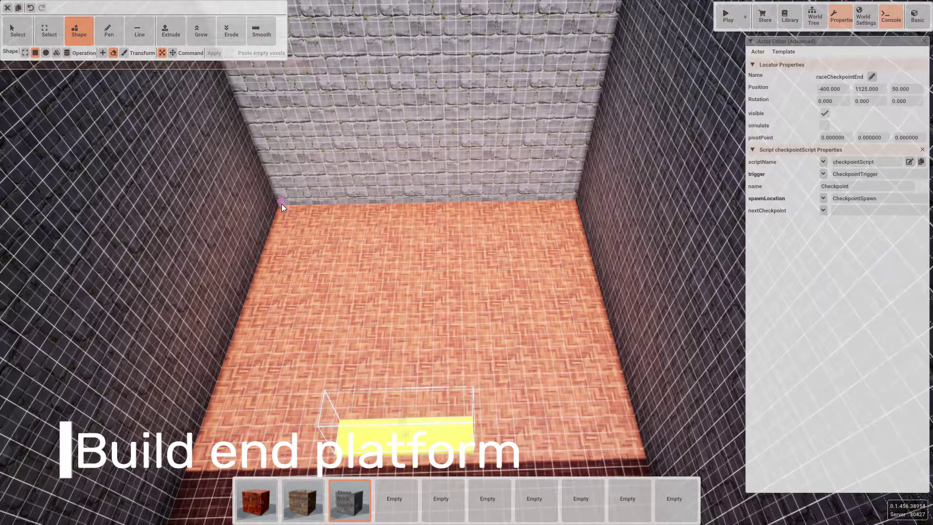
pyautogui.click(103, 52)
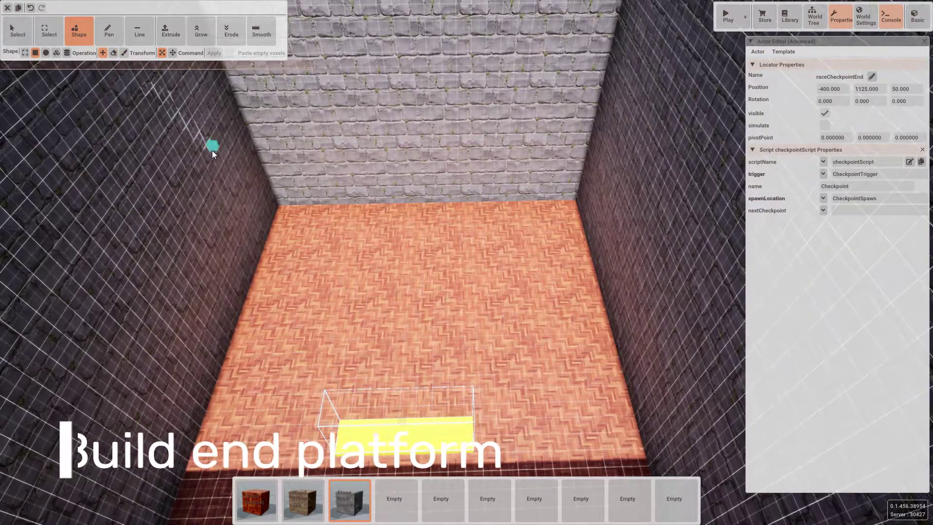
pyautogui.click(280, 206)
pyautogui.moveTo(395, 243); pyautogui.dragTo(599, 313)
pyautogui.moveTo(426, 252); pyautogui.dragTo(401, 151)
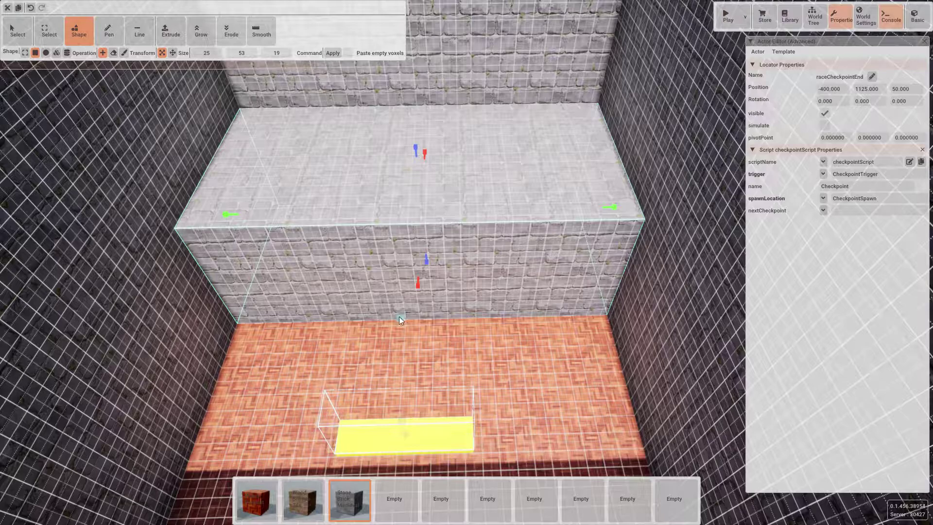
# Step: Erase a box-shaped doorway through the dividing wall just above the end platform, near its inner corner
pyautogui.moveTo(399, 316); pyautogui.dragTo(563, 272, button='right')
pyautogui.press('w')
pyautogui.press('a')
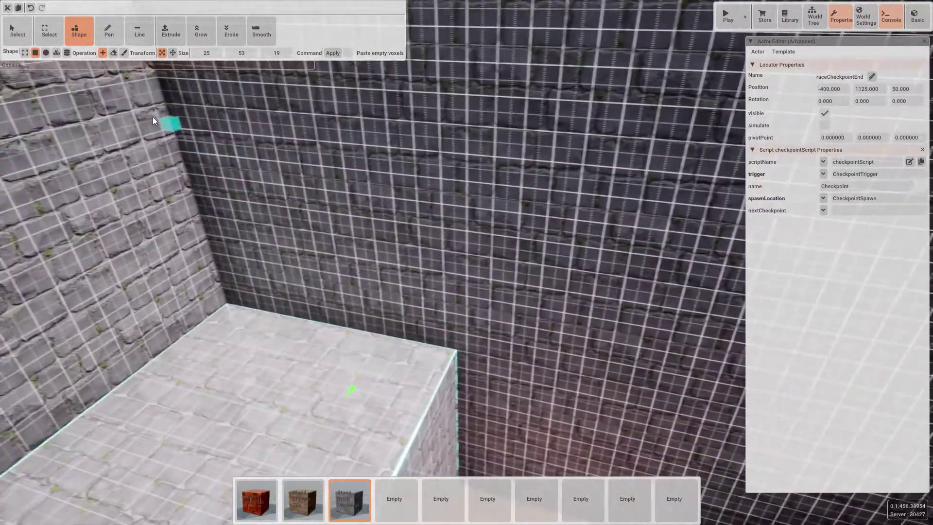
pyautogui.press('w')
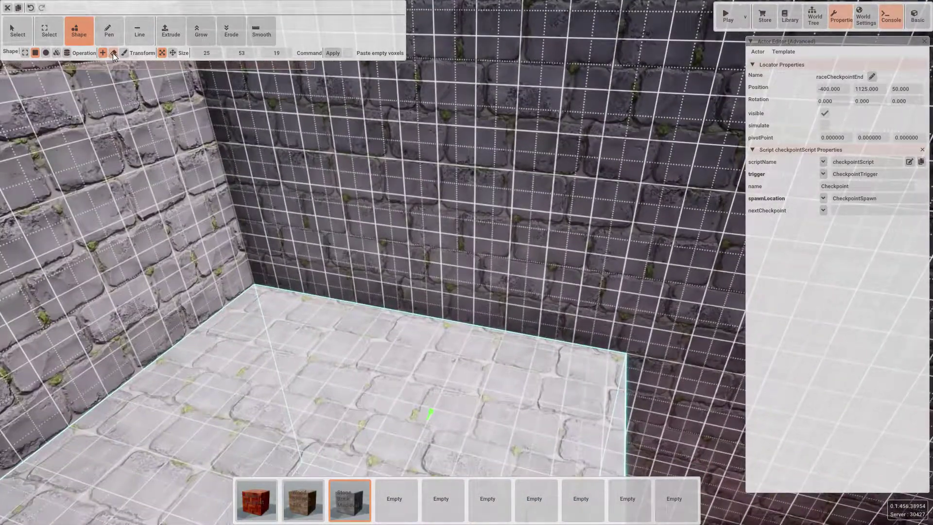
pyautogui.click(113, 53)
pyautogui.moveTo(342, 297); pyautogui.dragTo(454, 315)
pyautogui.moveTo(396, 288); pyautogui.dragTo(382, 130)
pyautogui.moveTo(396, 221); pyautogui.dragTo(421, 196)
pyautogui.press('Return')
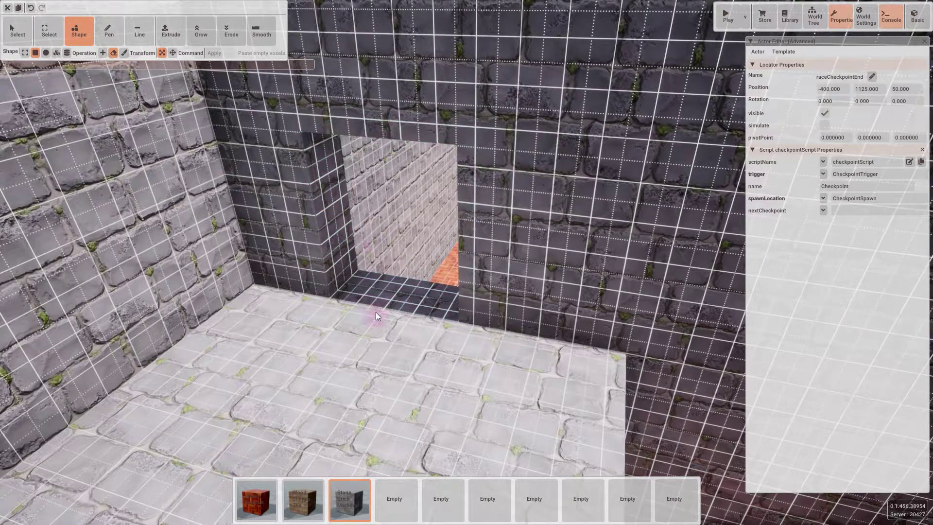
# Step: Move the end checkpoint up onto the stone platform beside the new doorway and rotate it 90 degrees
pyautogui.moveTo(375, 312); pyautogui.dragTo(476, 400, button='right')
pyautogui.click(444, 397)
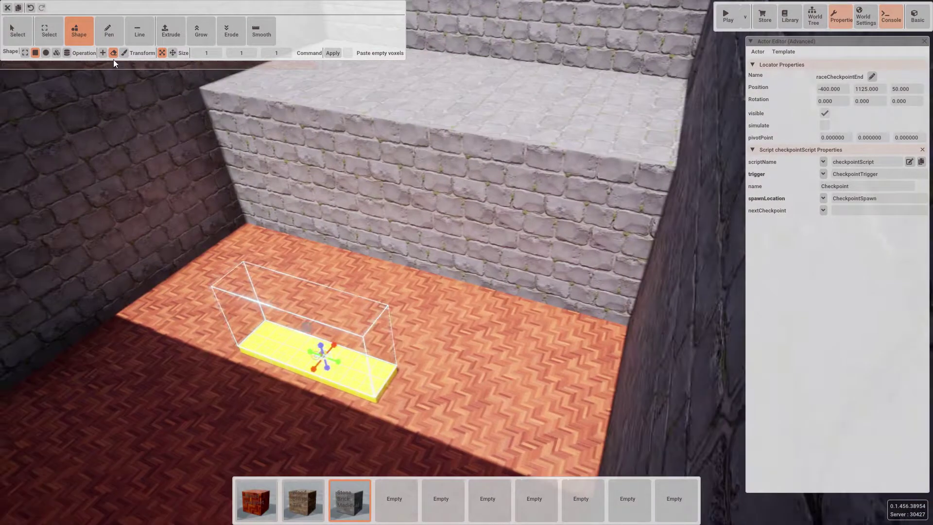
pyautogui.click(17, 30)
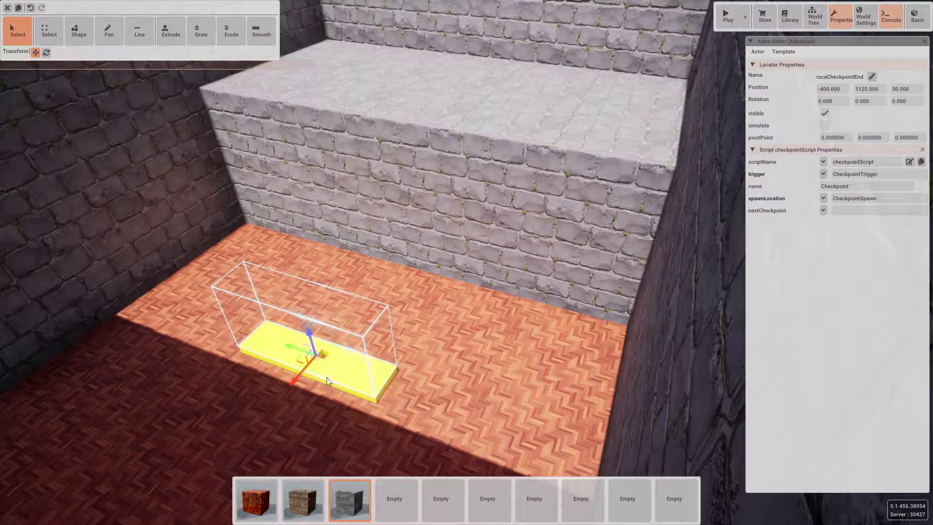
pyautogui.moveTo(326, 351); pyautogui.dragTo(617, 121)
pyautogui.press('r')
pyautogui.press('t')
pyautogui.press('w')
# Step: Fine-tune the end checkpoint in front of the doorway to position -1162.763, 475, 502.490
pyautogui.moveTo(545, 171); pyautogui.dragTo(651, 175, button='right')
pyautogui.moveTo(300, 167); pyautogui.dragTo(301, 165)
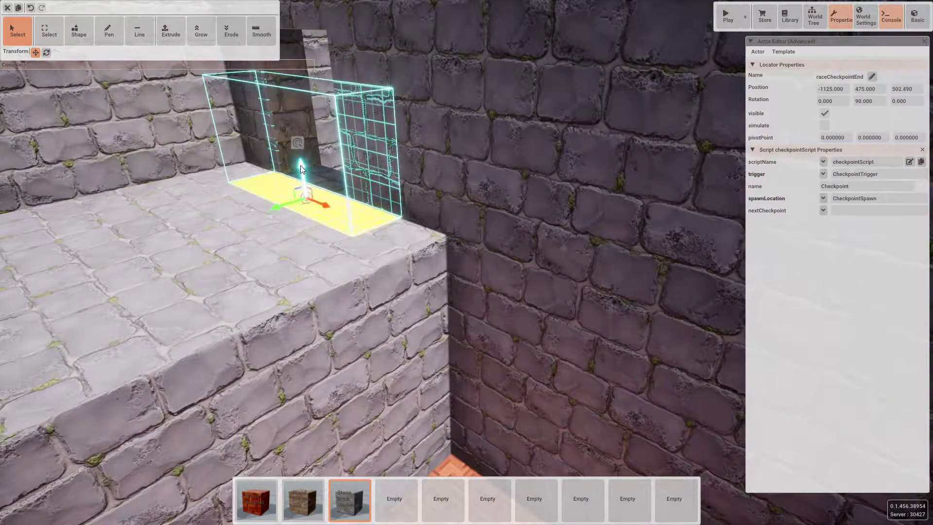
pyautogui.moveTo(316, 203); pyautogui.dragTo(304, 193)
# Step: Set up the Line tool for adding stone voxels with a size of 1 × 20 × 1
pyautogui.press('a')
pyautogui.moveTo(304, 193); pyautogui.dragTo(165, 177, button='right')
pyautogui.press('w')
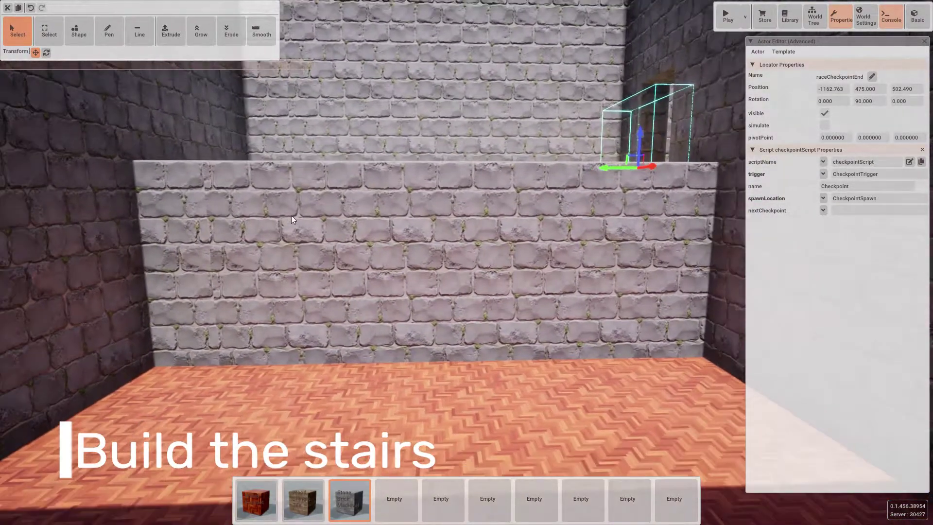
pyautogui.click(145, 33)
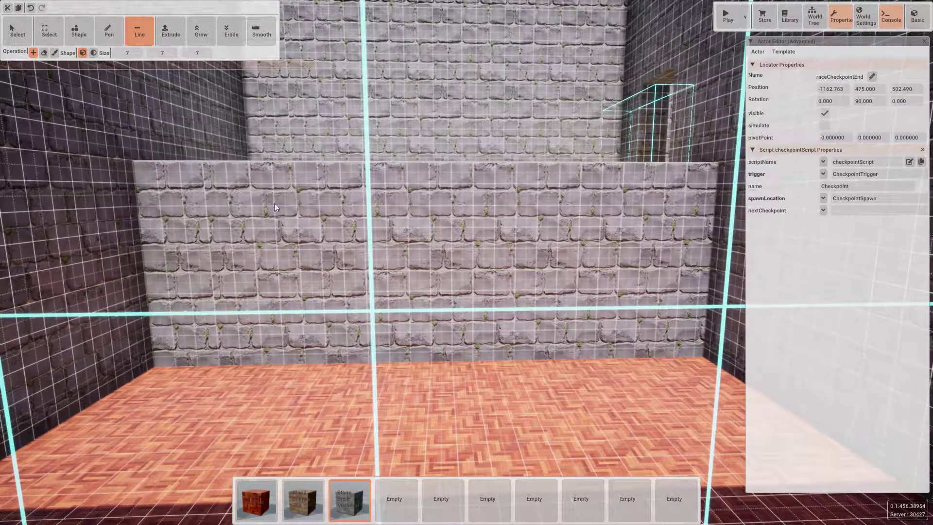
pyautogui.scroll(-6, 419, 229)
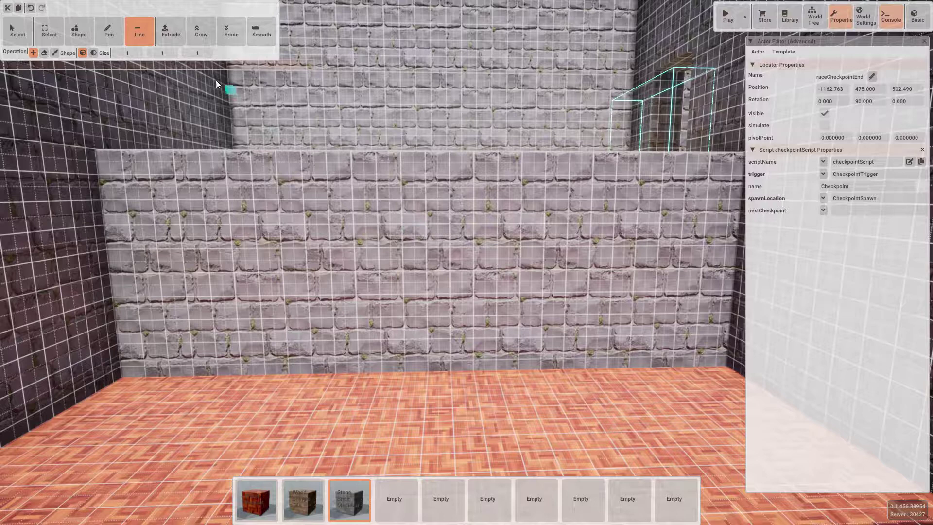
pyautogui.click(154, 53)
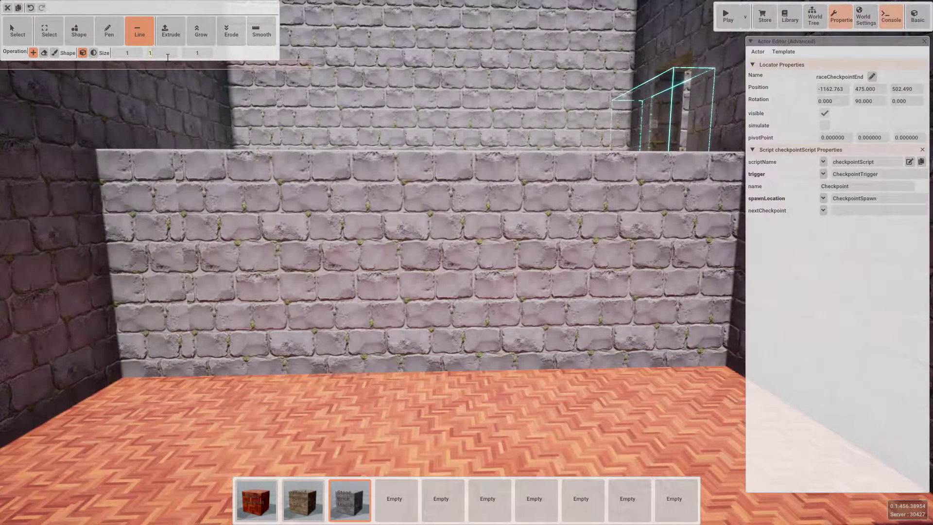
pyautogui.press('Return')
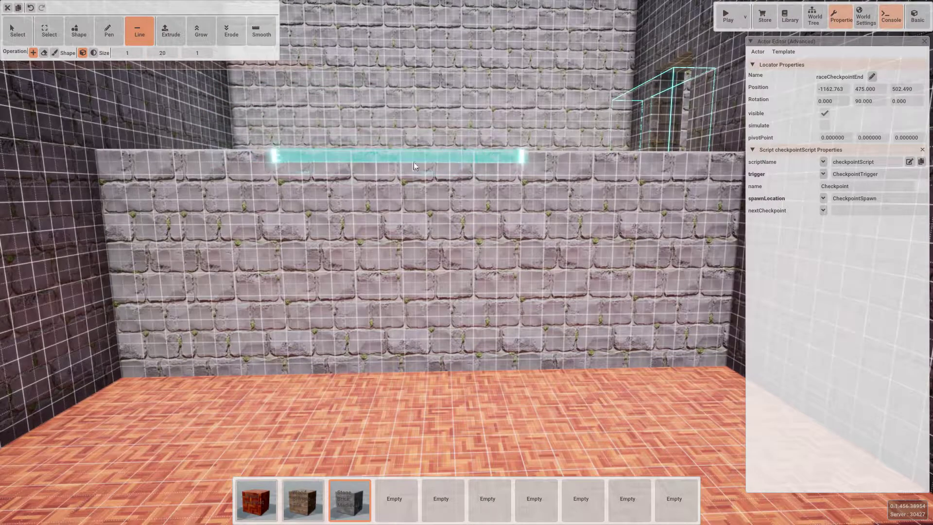
# Step: Draw a stone line from the platform's upper front edge diagonally down to the floor to form a staircase
pyautogui.moveTo(426, 158); pyautogui.dragTo(422, 451)
pyautogui.press('s')
pyautogui.press('s')
pyautogui.moveTo(422, 451); pyautogui.dragTo(422, 506, button='right')
pyautogui.moveTo(422, 450); pyautogui.dragTo(444, 325)
pyautogui.moveTo(445, 331); pyautogui.dragTo(429, 272, button='right')
pyautogui.press('d')
pyautogui.moveTo(478, 335); pyautogui.dragTo(420, 335, button='right')
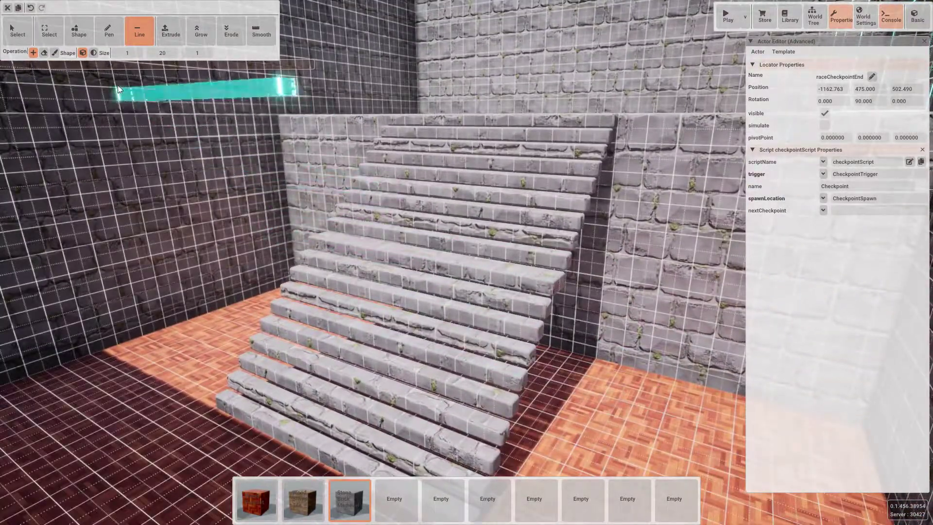
# Step: Add a stone box of 20 × 17 × 19 between the staircase and the wall on the doorway side
pyautogui.click(77, 37)
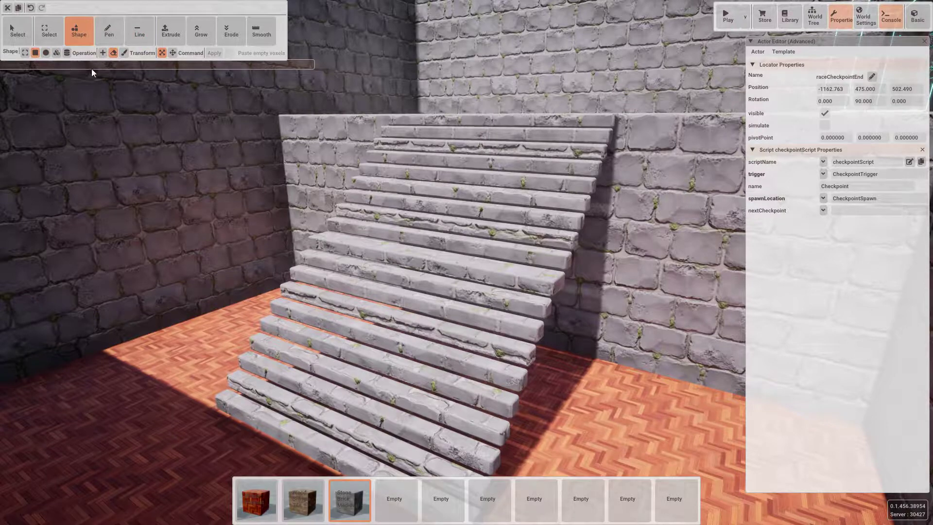
pyautogui.click(103, 53)
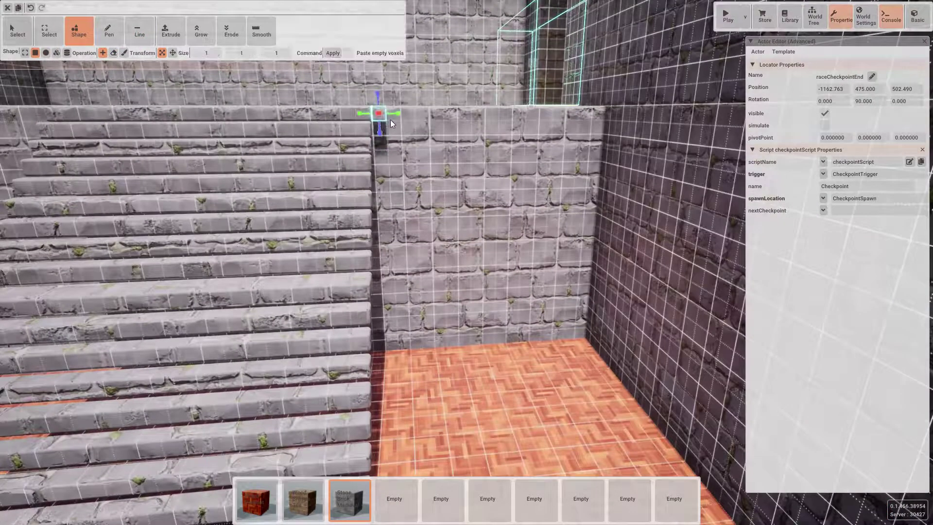
pyautogui.moveTo(390, 119); pyautogui.dragTo(587, 331)
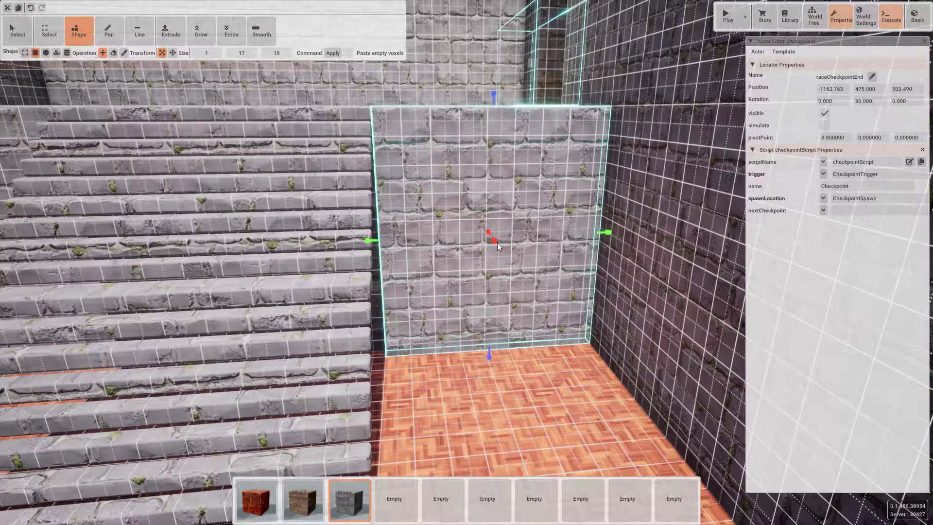
pyautogui.press('s')
pyautogui.moveTo(494, 241); pyautogui.dragTo(544, 348)
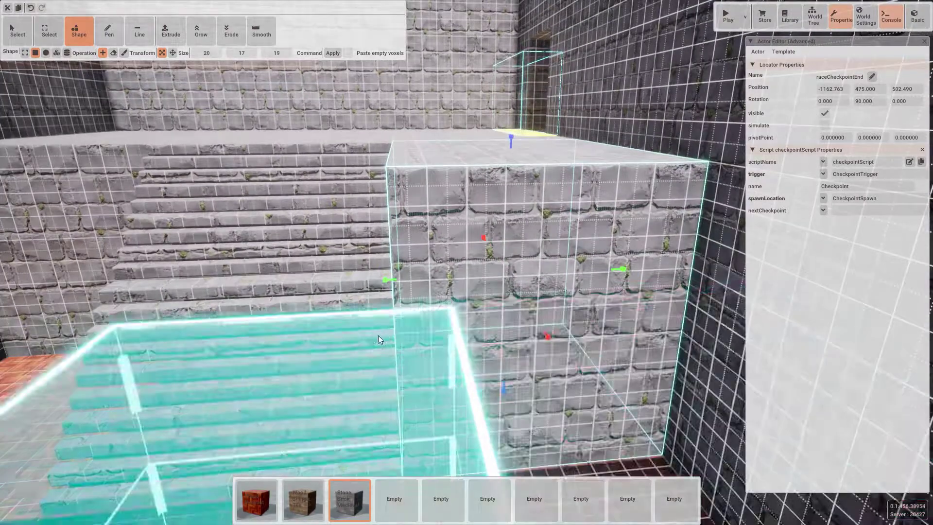
# Step: Add a stone box of 20 × 16 × 19 to fill the gap on the other side of the staircase
pyautogui.moveTo(377, 335); pyautogui.dragTo(466, 263, button='right')
pyautogui.press('a')
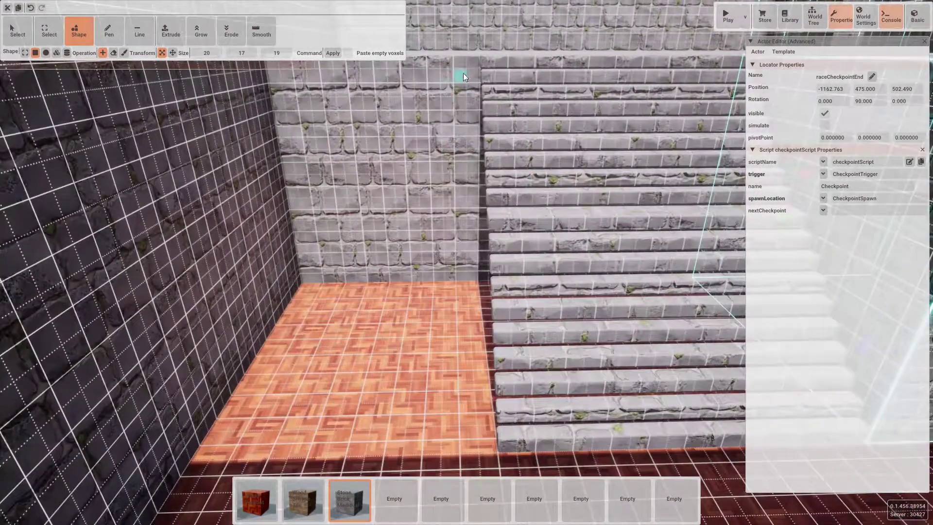
pyautogui.moveTo(477, 65); pyautogui.dragTo(332, 273)
pyautogui.press('a')
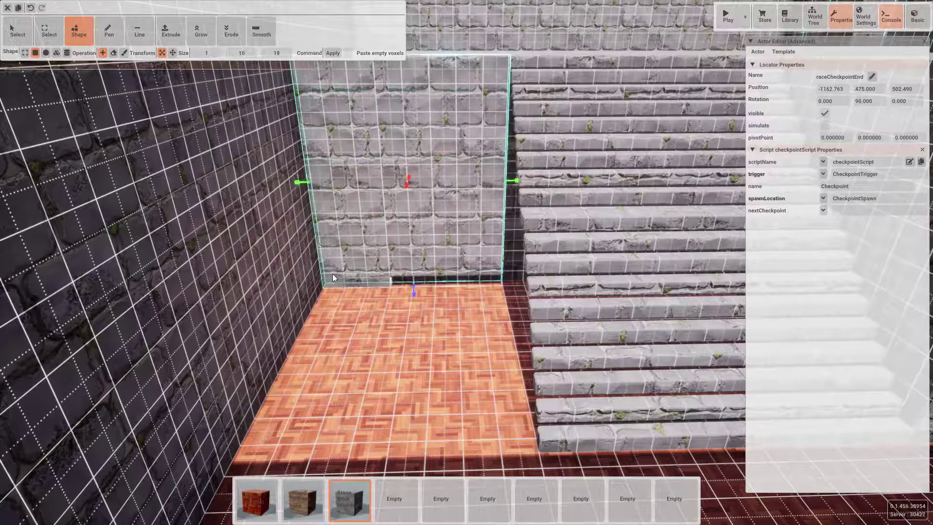
pyautogui.moveTo(407, 184); pyautogui.dragTo(403, 316)
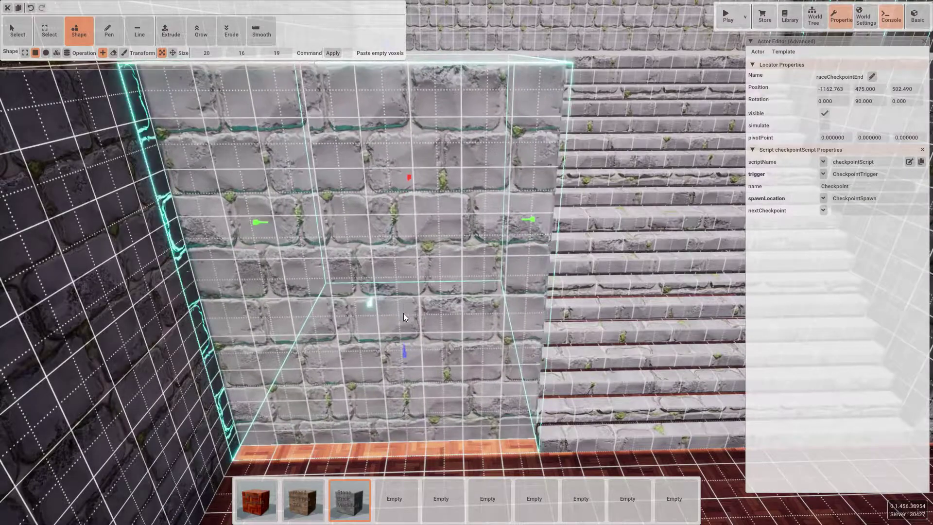
pyautogui.press('Return')
pyautogui.press('d')
pyautogui.moveTo(660, 292); pyautogui.dragTo(437, 243, button='right')
pyautogui.press('d')
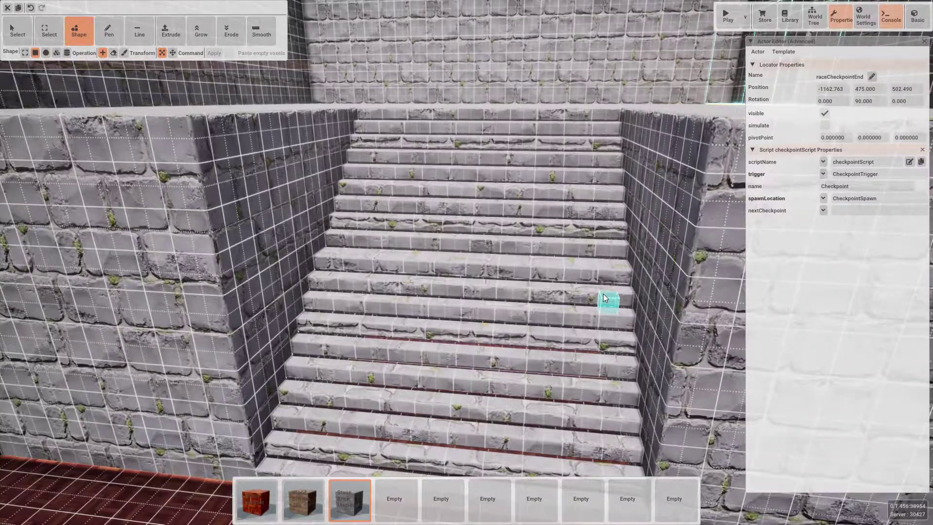
# Step: Move the start checkpoint in front of the first room's doorway at position -325, -350, 28.631
pyautogui.press('w')
pyautogui.moveTo(602, 293); pyautogui.dragTo(849, 253, button='right')
pyautogui.press('w')
pyautogui.press('w')
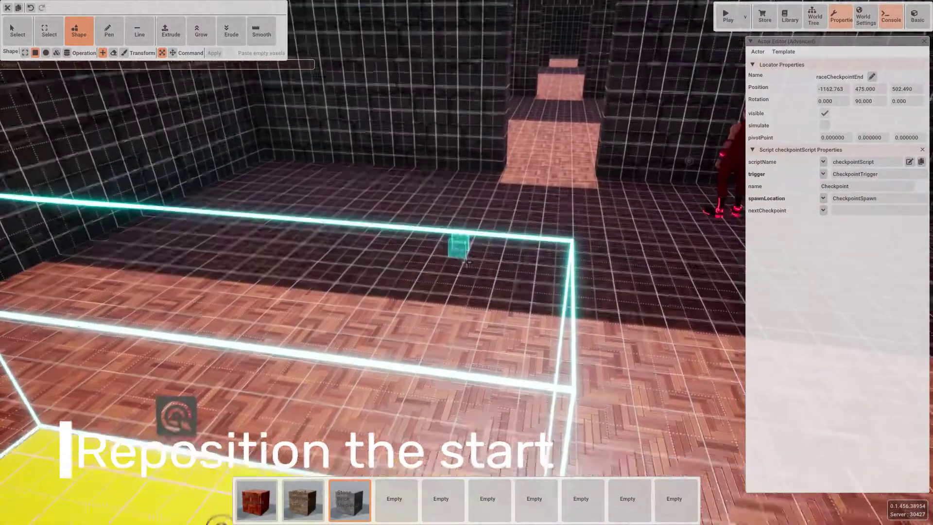
pyautogui.moveTo(468, 262); pyautogui.dragTo(423, 296, button='right')
pyautogui.press('Escape')
pyautogui.click(275, 457)
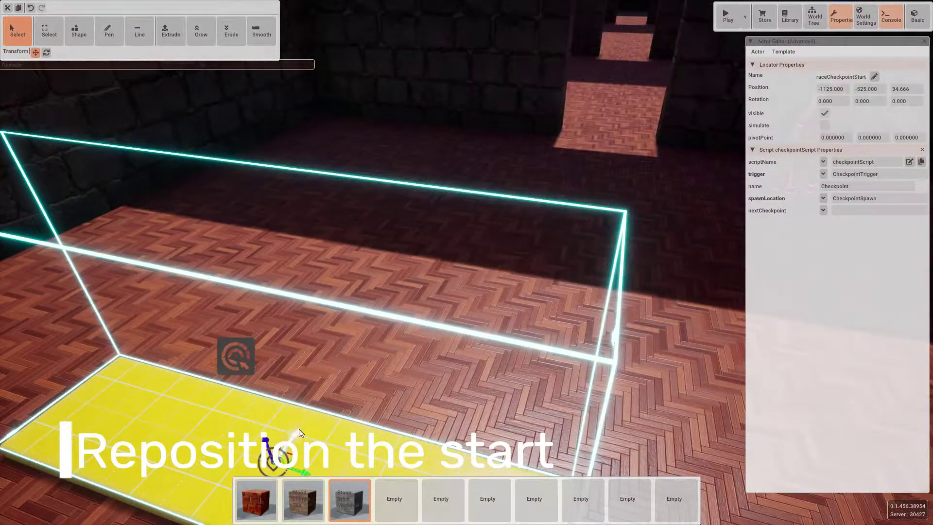
pyautogui.moveTo(298, 428); pyautogui.dragTo(635, 157)
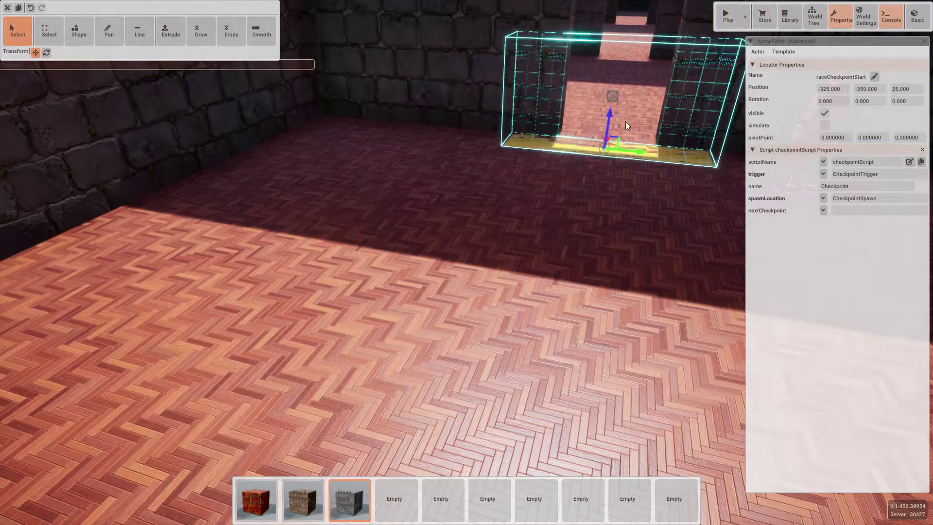
pyautogui.moveTo(609, 114); pyautogui.dragTo(608, 112)
pyautogui.moveTo(608, 112); pyautogui.dragTo(714, 44, button='right')
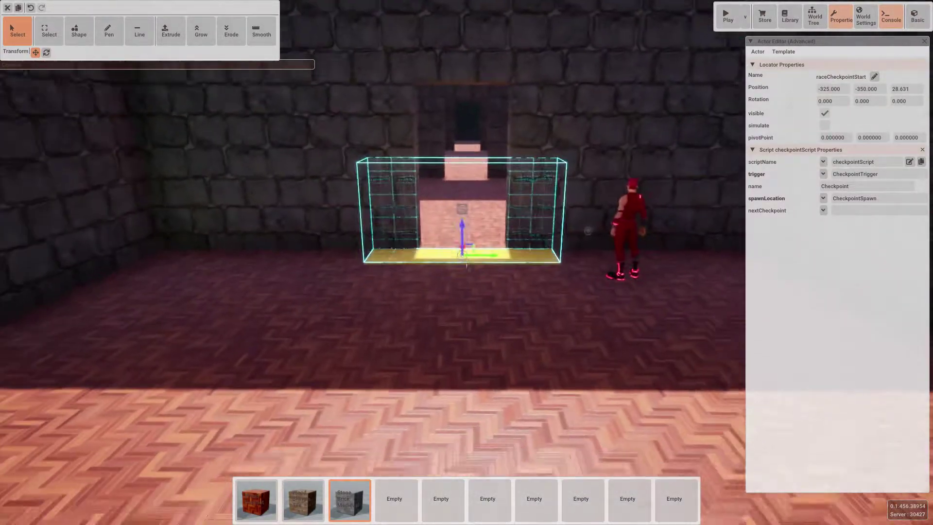
pyautogui.press('w')
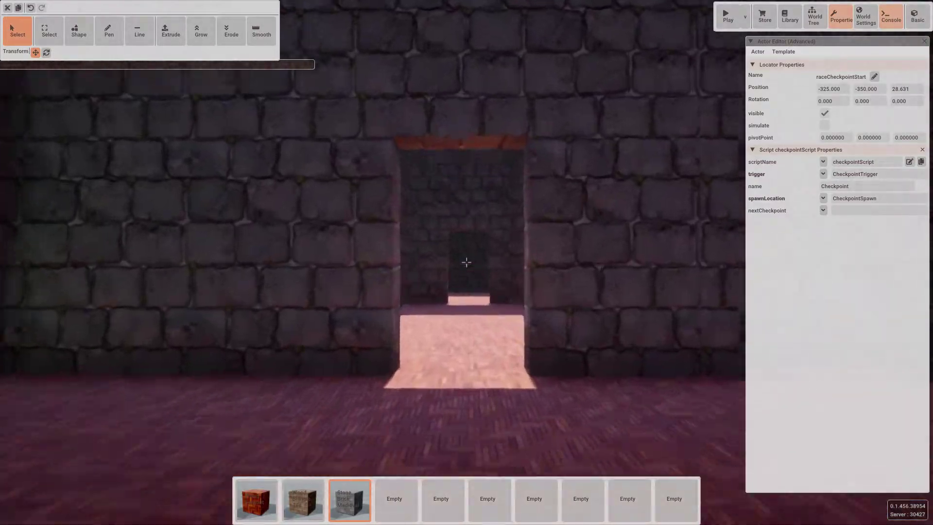
pyautogui.press('w')
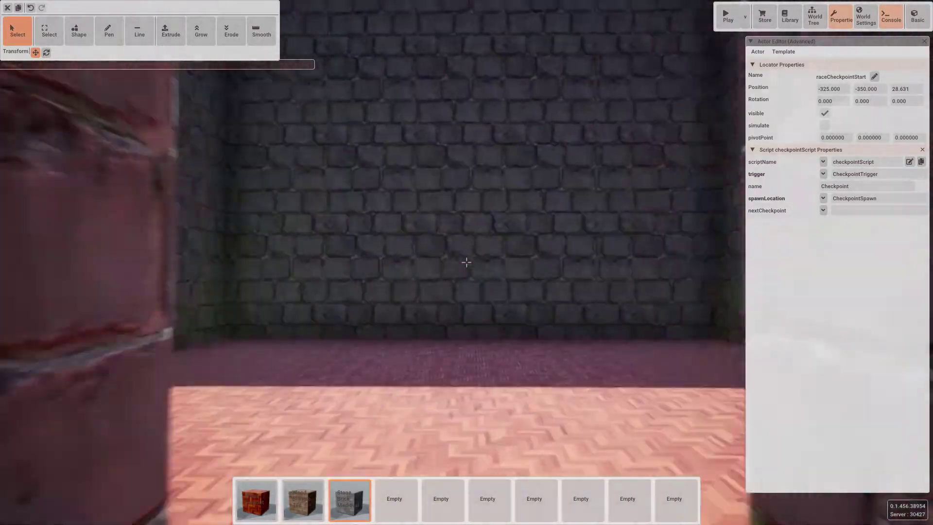
pyautogui.press('w')
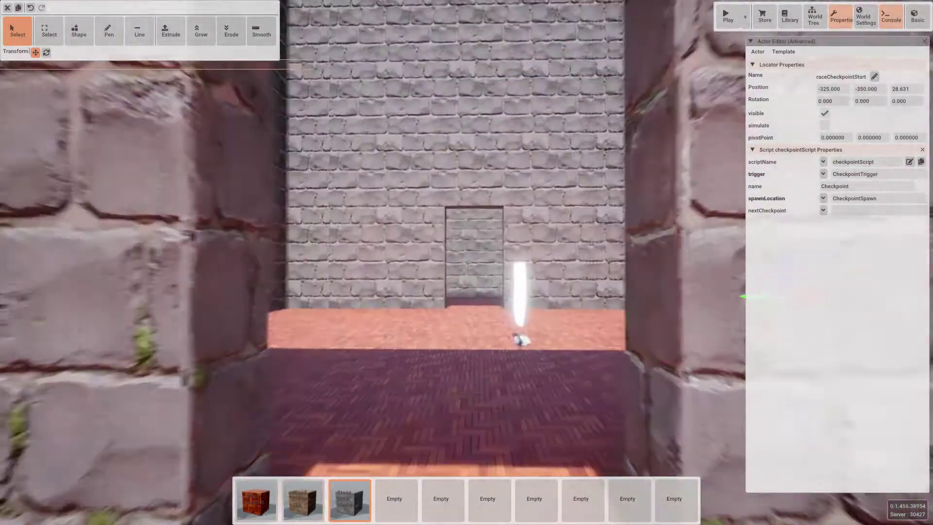
pyautogui.press('w')
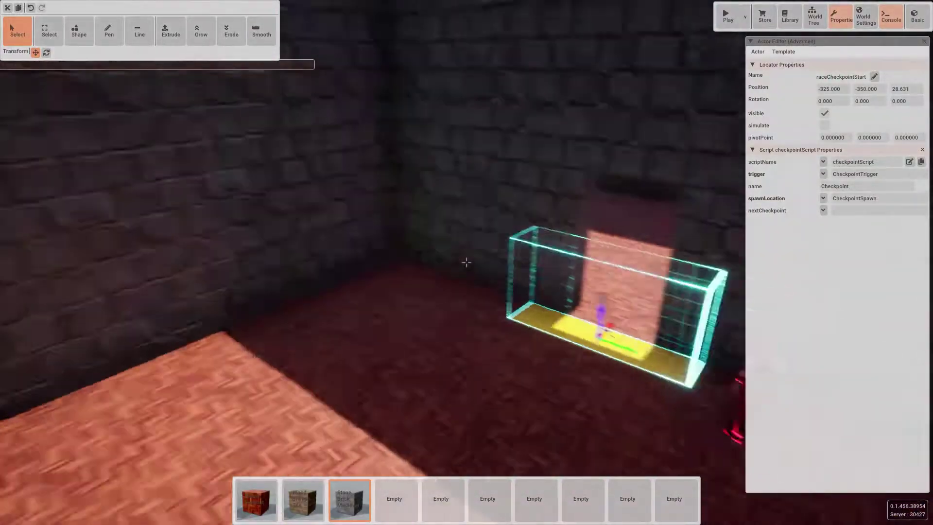
pyautogui.press('w')
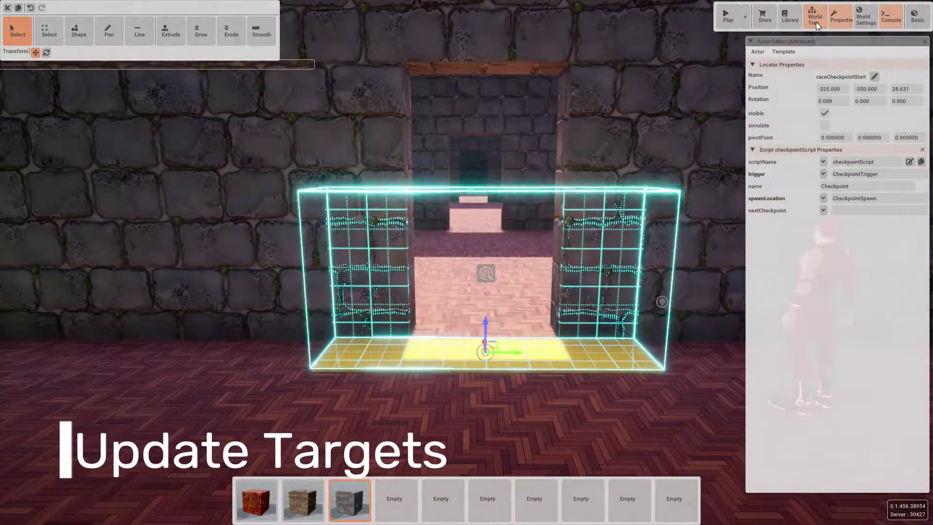
# Step: Open the Target template for editing and turn the view to face its hologram shield
pyautogui.click(815, 22)
pyautogui.click(99, 105)
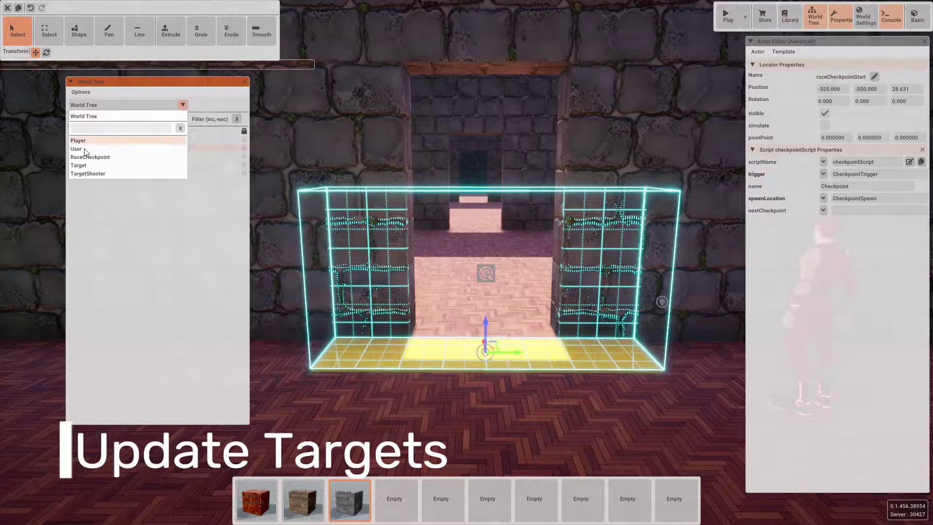
pyautogui.click(78, 166)
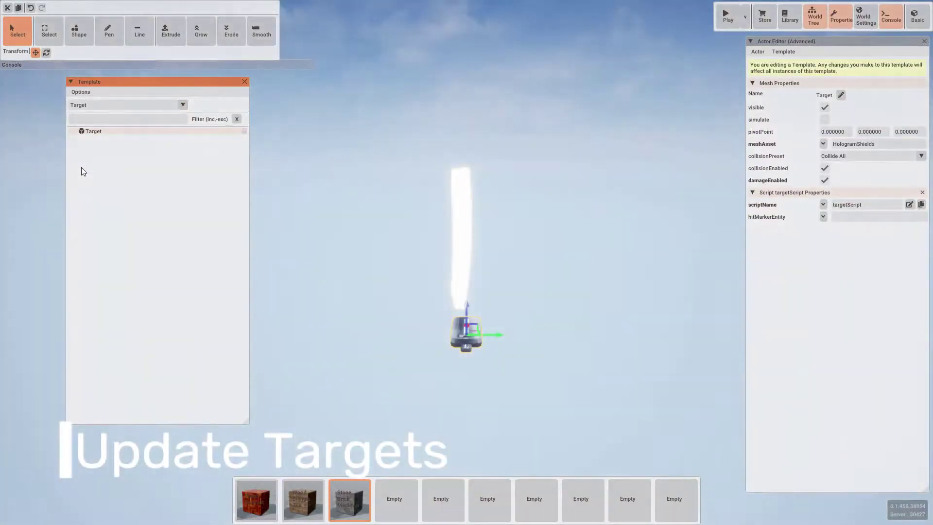
pyautogui.moveTo(467, 262); pyautogui.dragTo(646, 296, button='right')
pyautogui.press('a')
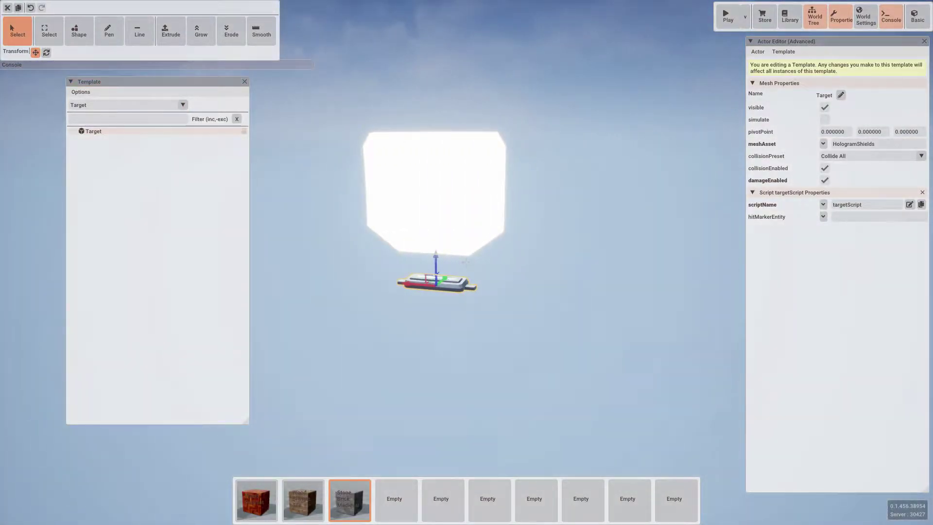
# Step: Change the Target template's mesh asset to ArcheryTarget, inspect the new model from its front side, and leave the template view
pyautogui.click(823, 145)
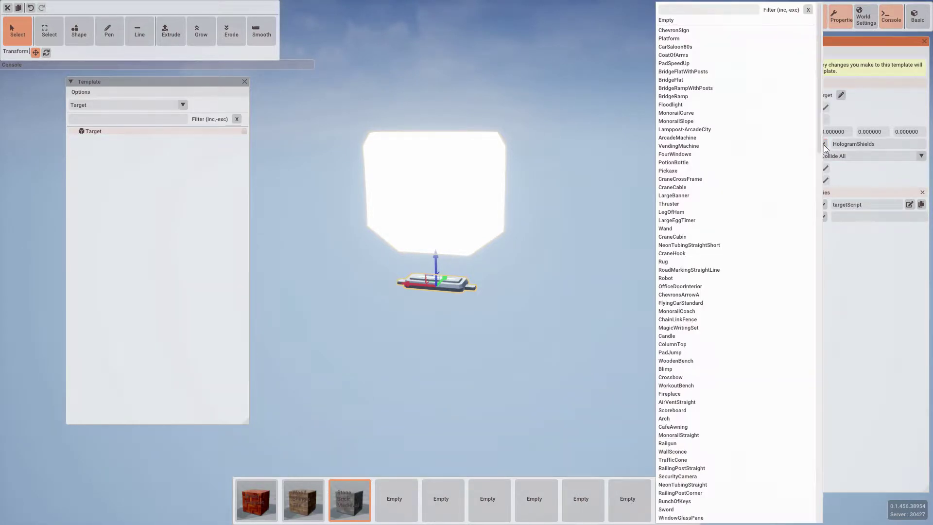
pyautogui.write('archer')
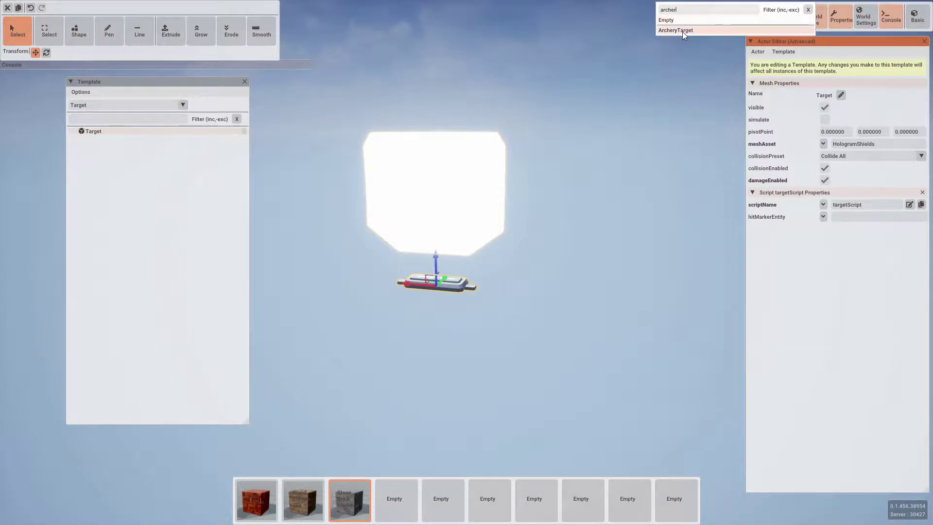
pyautogui.click(682, 31)
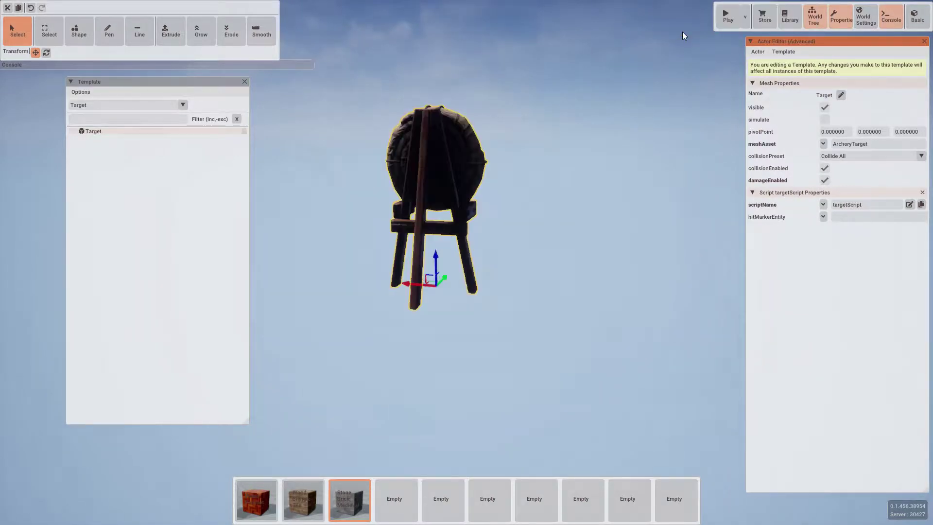
pyautogui.moveTo(616, 159); pyautogui.dragTo(616, 159, button='right')
pyautogui.moveTo(465, 262); pyautogui.dragTo(466, 262, button='right')
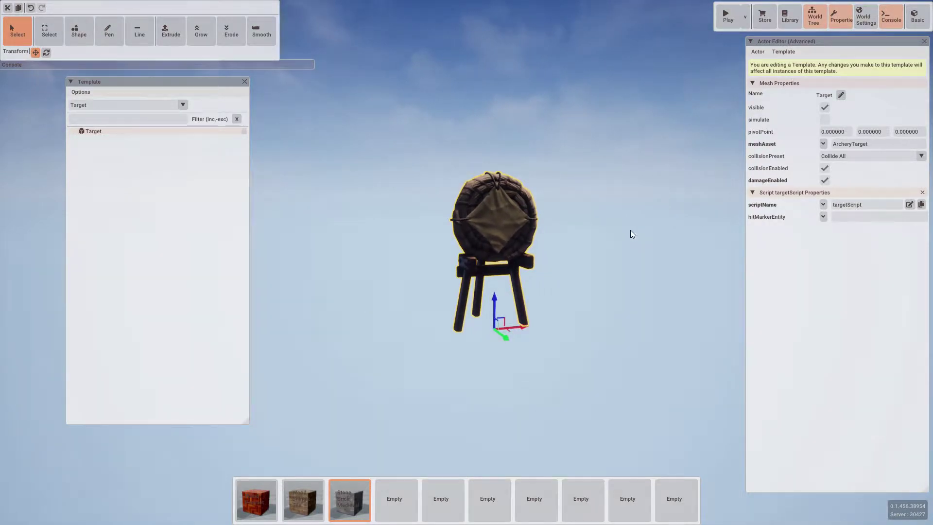
pyautogui.click(127, 105)
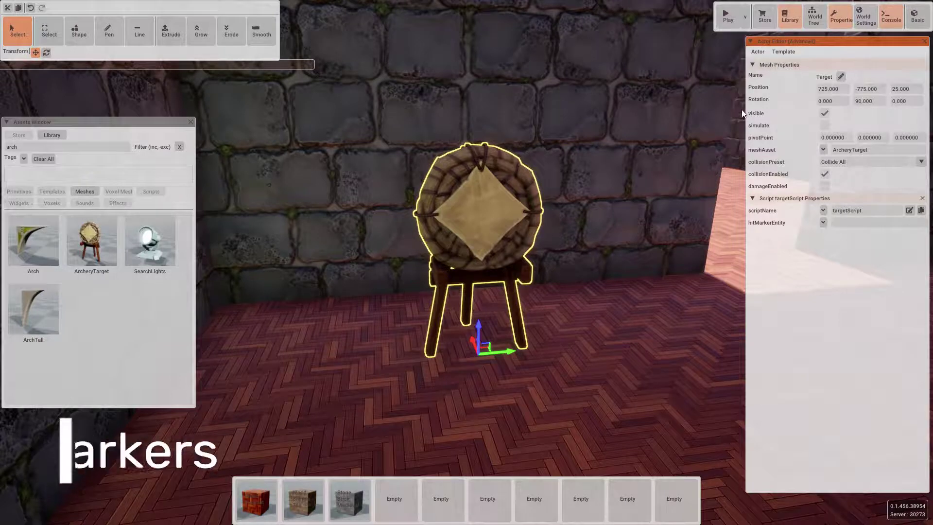
# Step: Add a CrystalBall mesh as a child of the placed archery target
pyautogui.click(757, 51)
pyautogui.moveTo(760, 71)
pyautogui.moveTo(788, 73)
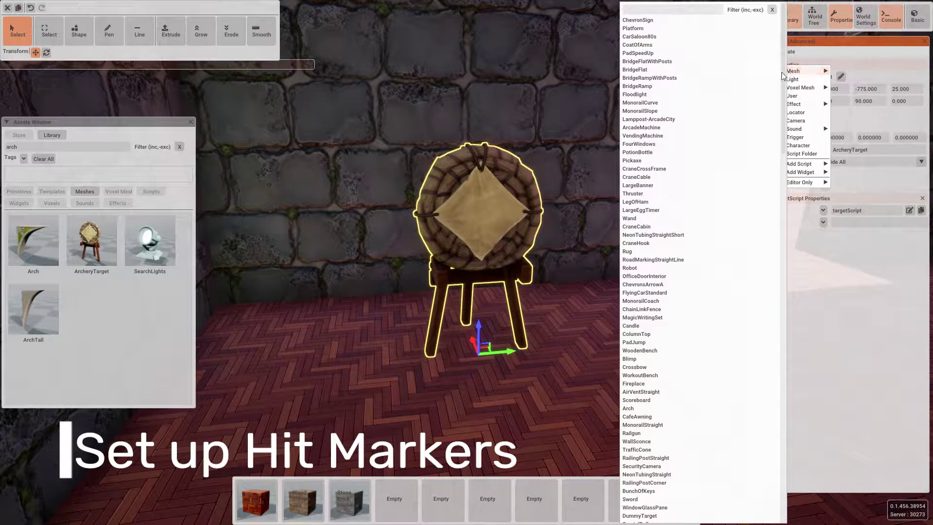
pyautogui.write('cryst')
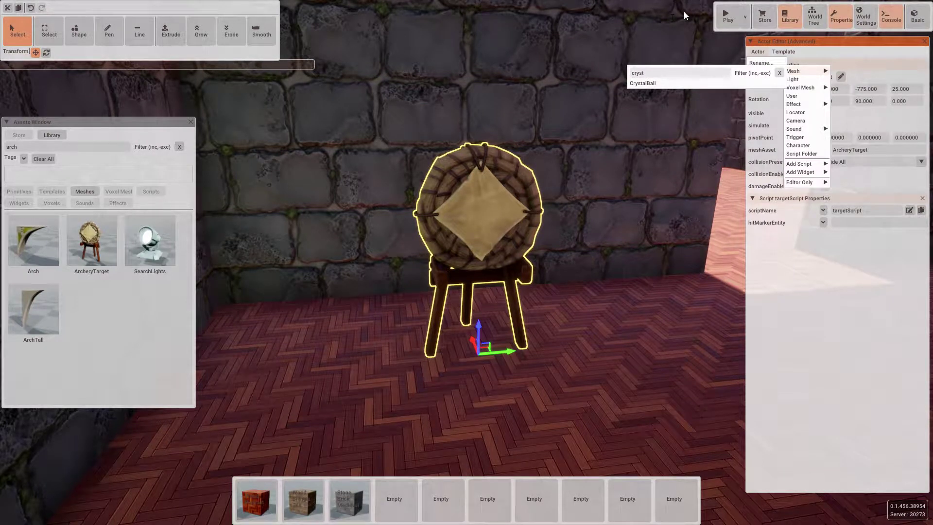
pyautogui.click(642, 83)
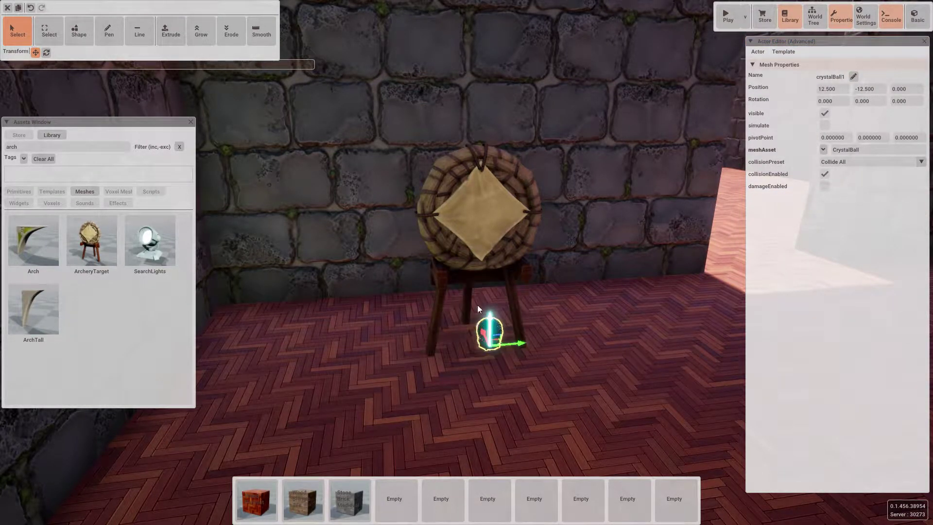
# Step: Move the crystal ball on top of the archery target, to about 0.2, 14.154, 175
pyautogui.moveTo(478, 305); pyautogui.dragTo(475, 103)
pyautogui.moveTo(513, 139); pyautogui.dragTo(501, 141)
pyautogui.press('w')
pyautogui.moveTo(492, 154); pyautogui.dragTo(492, 155, button='right')
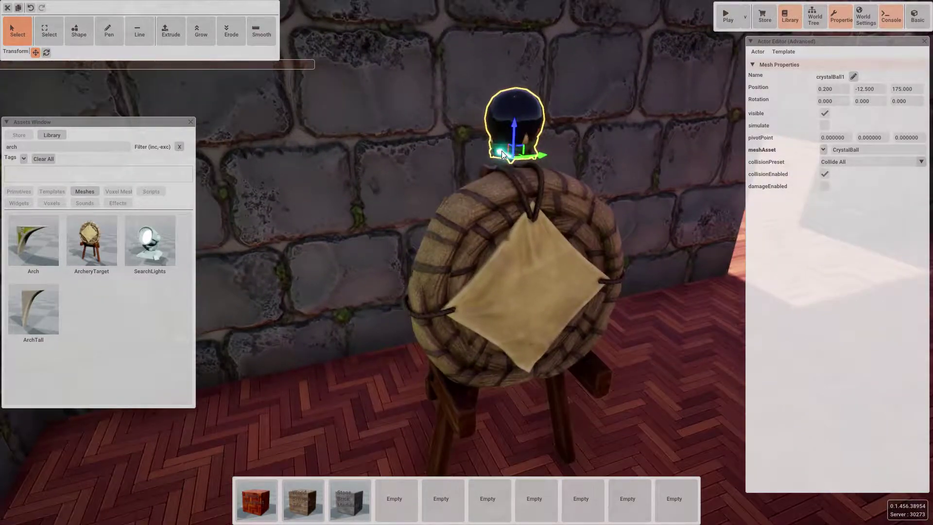
pyautogui.moveTo(501, 151); pyautogui.dragTo(526, 176)
pyautogui.scroll(-2, 733, 105)
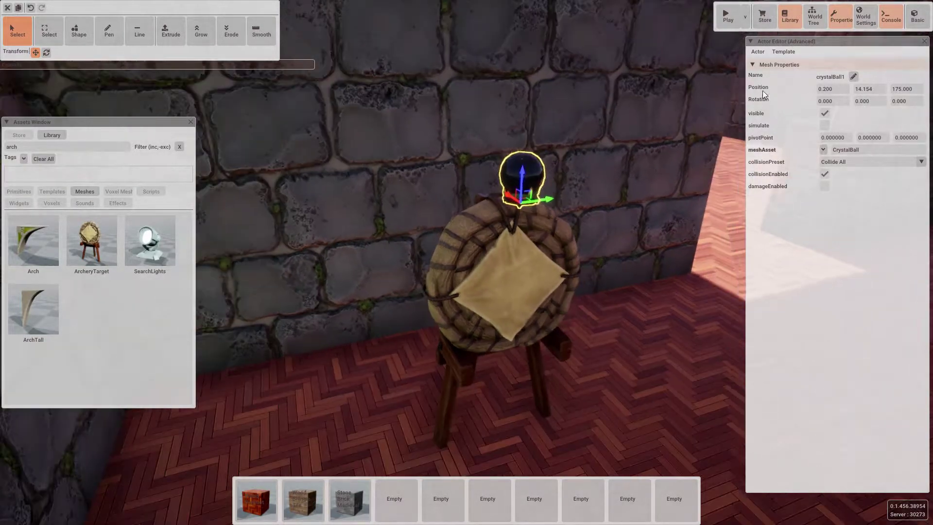
# Step: Rename the crystal ball as hitmarker
pyautogui.moveTo(802, 41)
pyautogui.mouseDown()
pyautogui.moveTo(807, 76)
pyautogui.moveTo(847, 109)
pyautogui.moveTo(777, 90)
pyautogui.mouseUp()
pyautogui.click(822, 123)
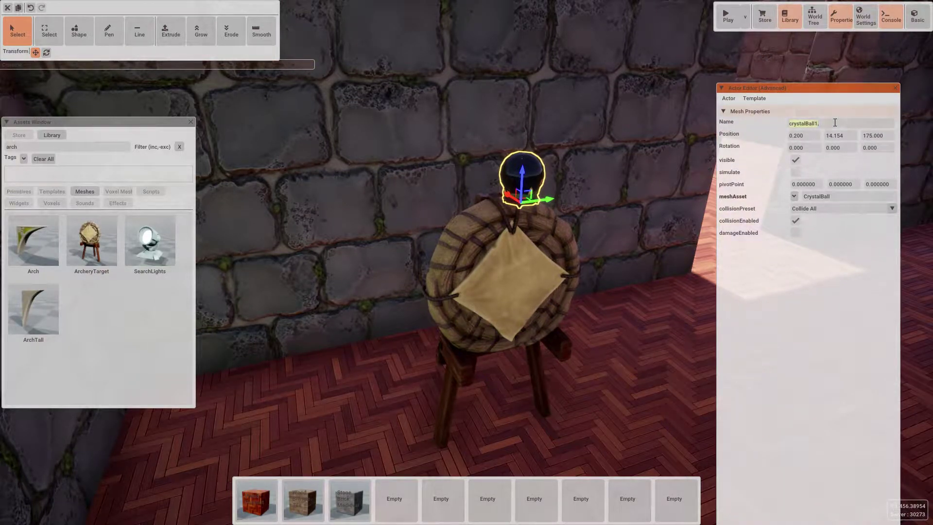
pyautogui.write('hitmarker')
pyautogui.press('Return')
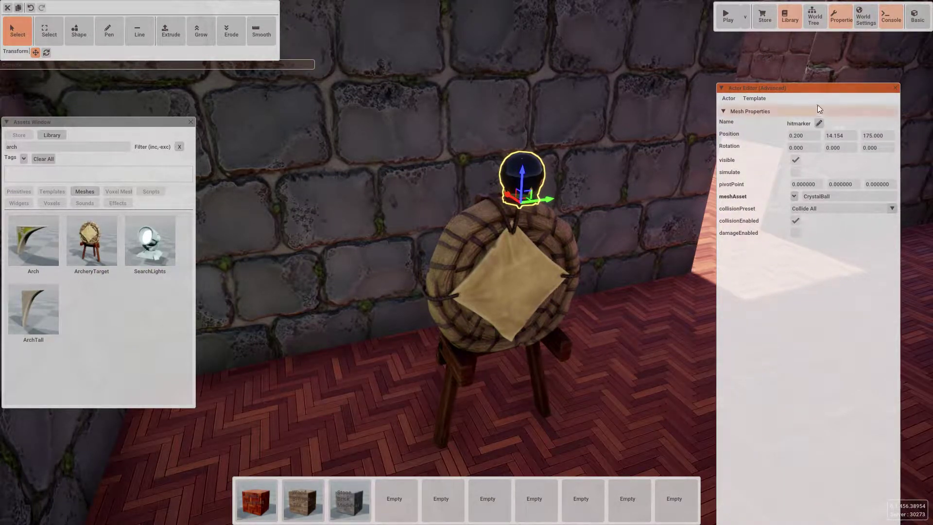
pyautogui.moveTo(811, 89); pyautogui.dragTo(824, 83)
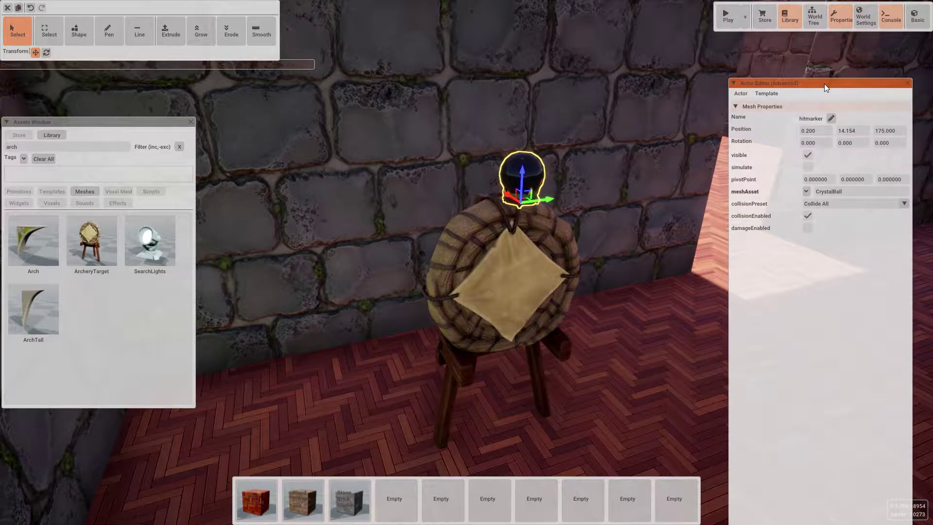
# Step: Add a light as a child of the hitmarker and shift it to about 0, 10.99, -5.744 in front of the ball
pyautogui.click(747, 98)
pyautogui.moveTo(748, 111)
pyautogui.click(777, 119)
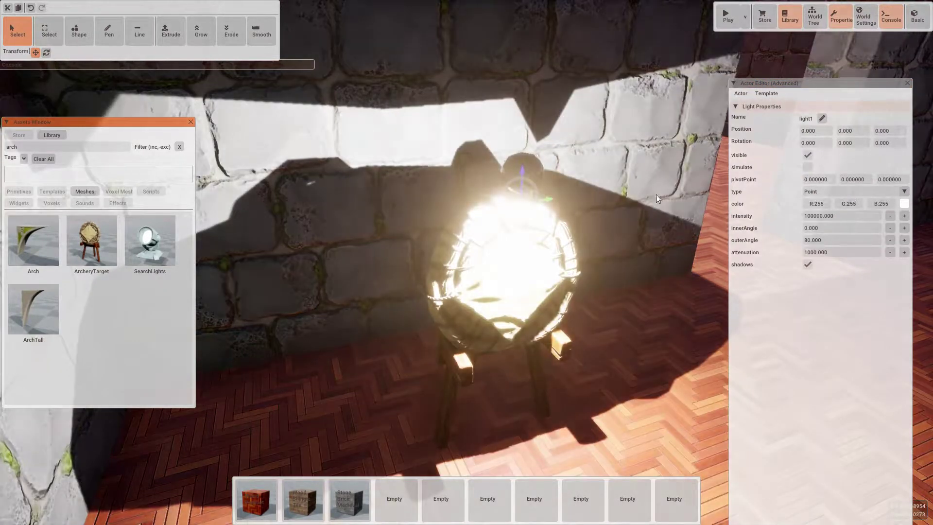
pyautogui.moveTo(547, 199); pyautogui.dragTo(529, 216)
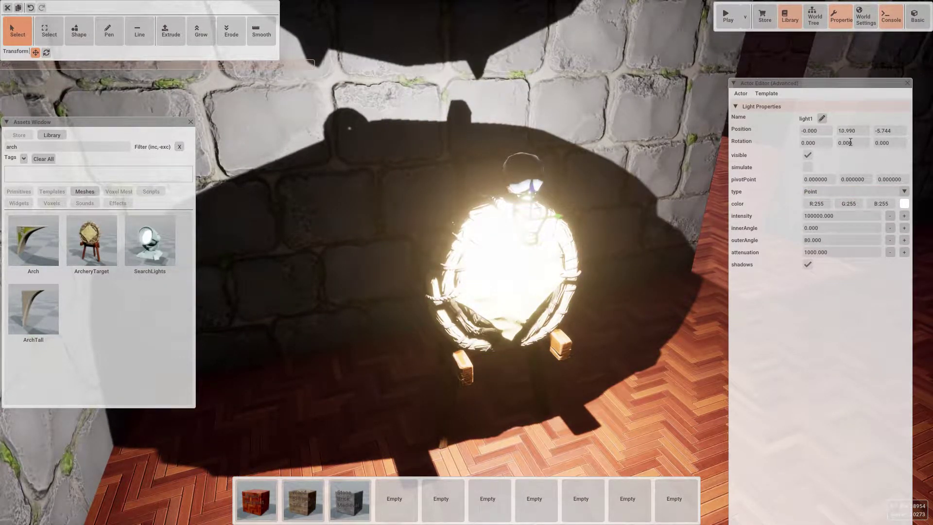
# Step: Rename the new light as HitMarkerLight
pyautogui.click(820, 120)
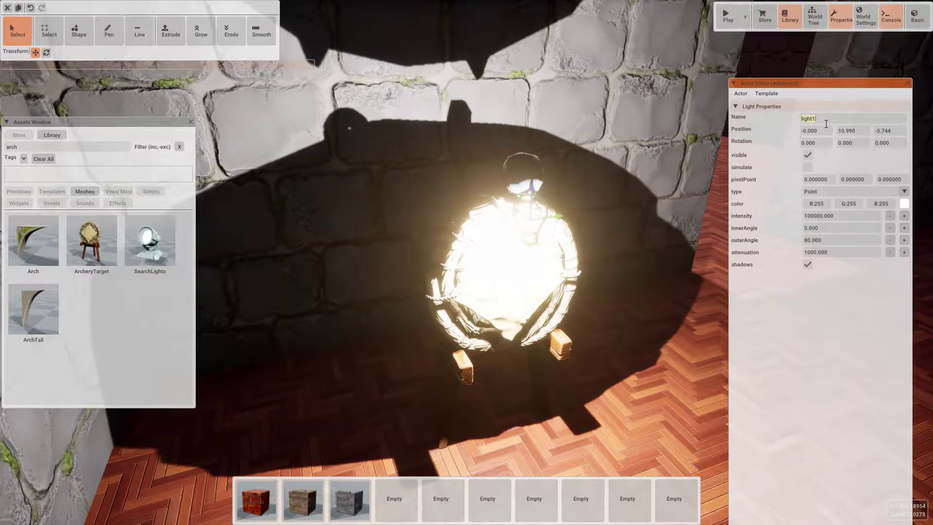
pyautogui.write('Hitm')
pyautogui.press('Return')
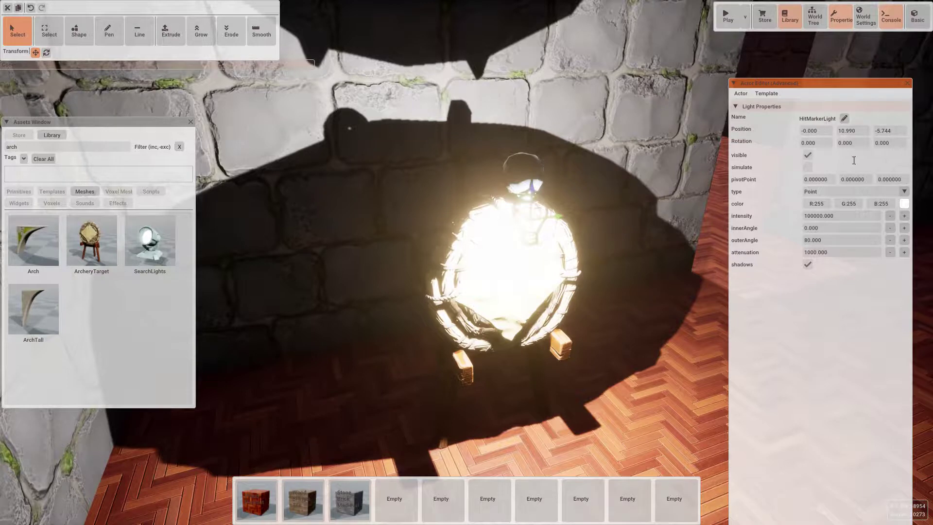
# Step: Set the light's color to pure green with RGB 0, 255, 0
pyautogui.click(904, 205)
pyautogui.click(889, 249)
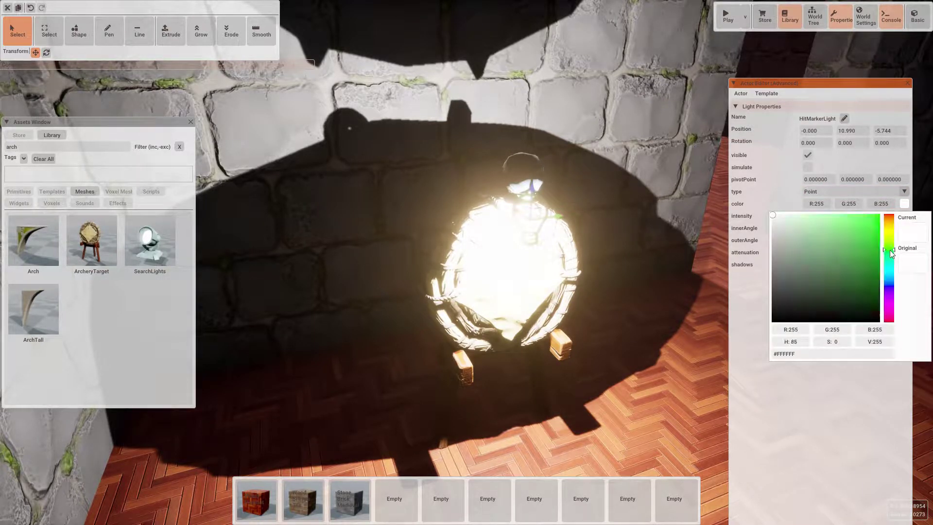
pyautogui.moveTo(865, 226); pyautogui.dragTo(790, 217)
pyautogui.click(856, 417)
# Step: Set the light's intensity to 5000 and its attenuation to 200
pyautogui.write('5000')
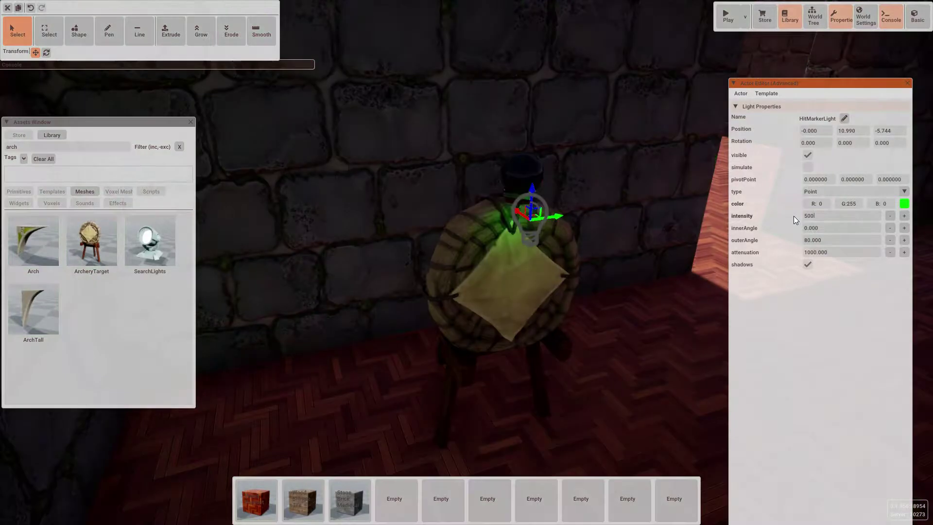
pyautogui.press('Return')
pyautogui.doubleClick(821, 252)
pyautogui.write('200')
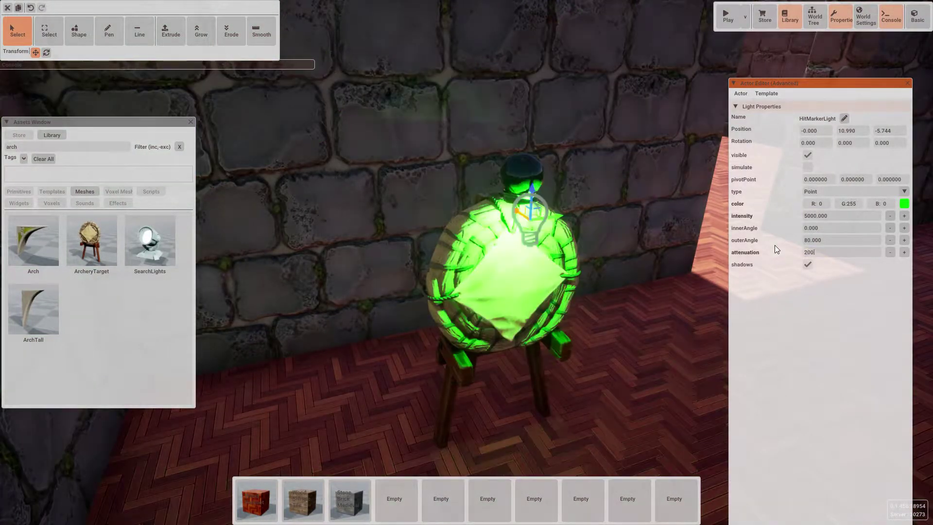
pyautogui.press('Return')
# Step: Turn off the light's shadows and move the light to about 0, 29.018, -1.124
pyautogui.click(807, 264)
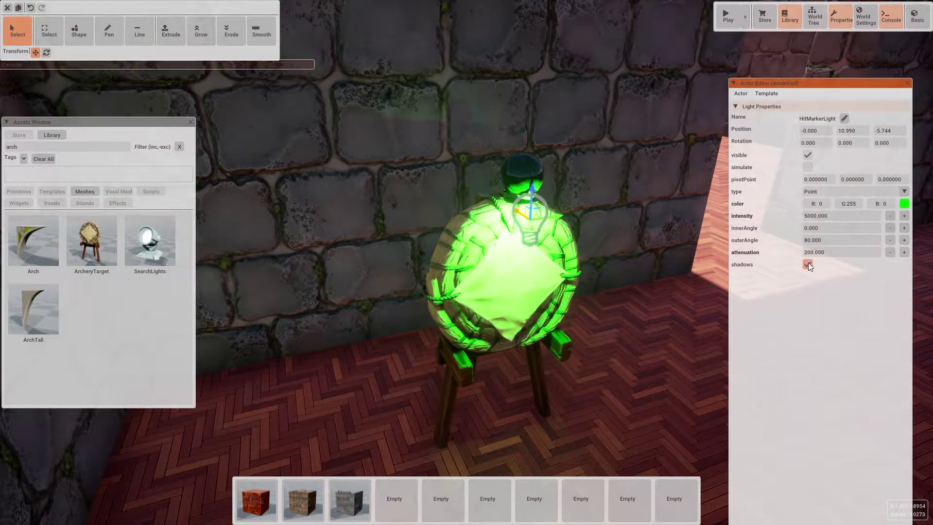
pyautogui.moveTo(534, 192); pyautogui.dragTo(534, 217)
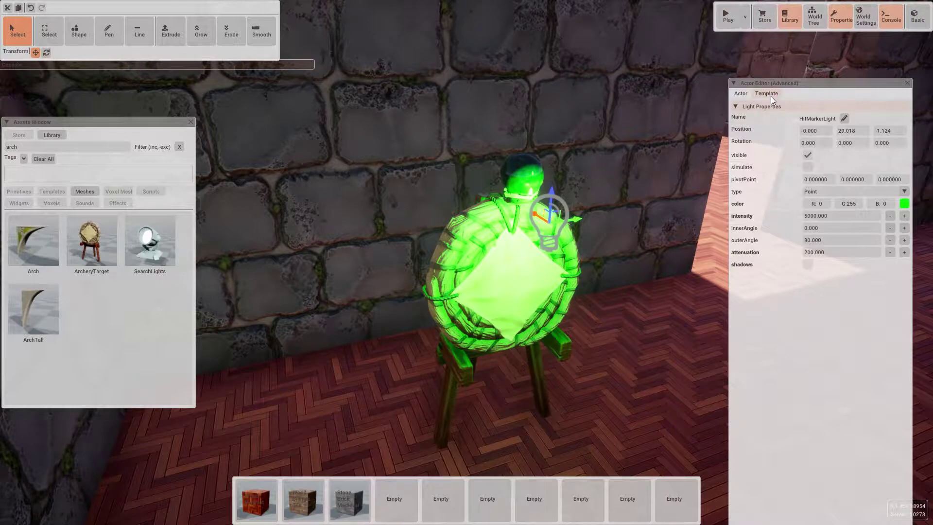
# Step: Assign hitmarker as the hitMarkerEntity in the archery target's targetScript properties
pyautogui.click(487, 304)
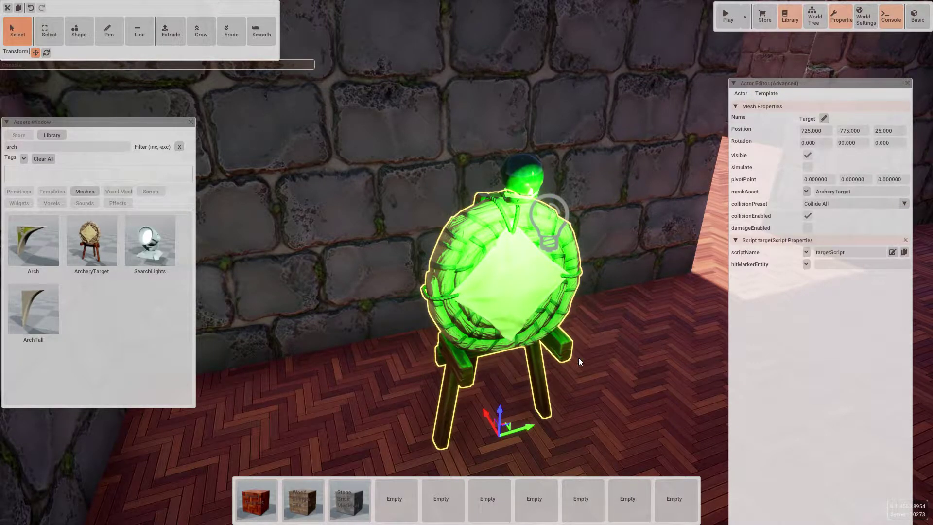
pyautogui.moveTo(578, 357); pyautogui.dragTo(578, 357, button='right')
pyautogui.press('s')
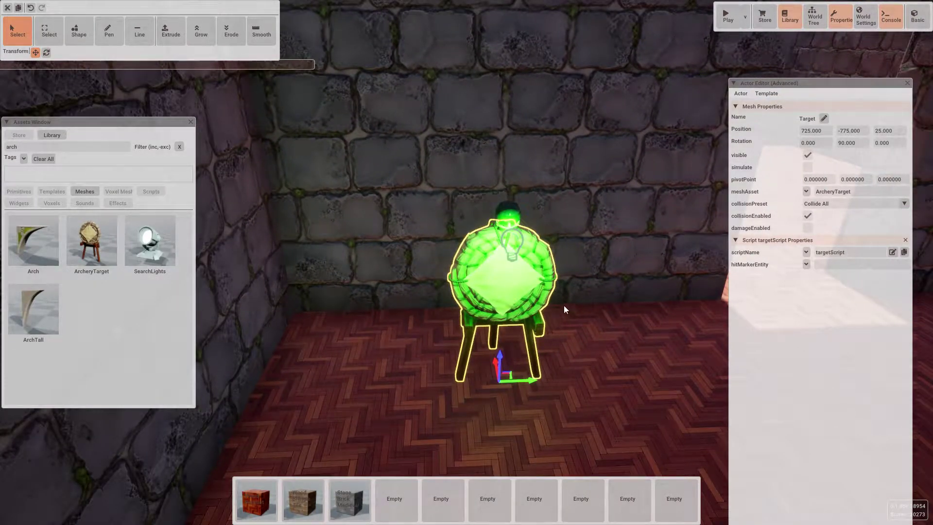
pyautogui.click(807, 264)
pyautogui.click(816, 310)
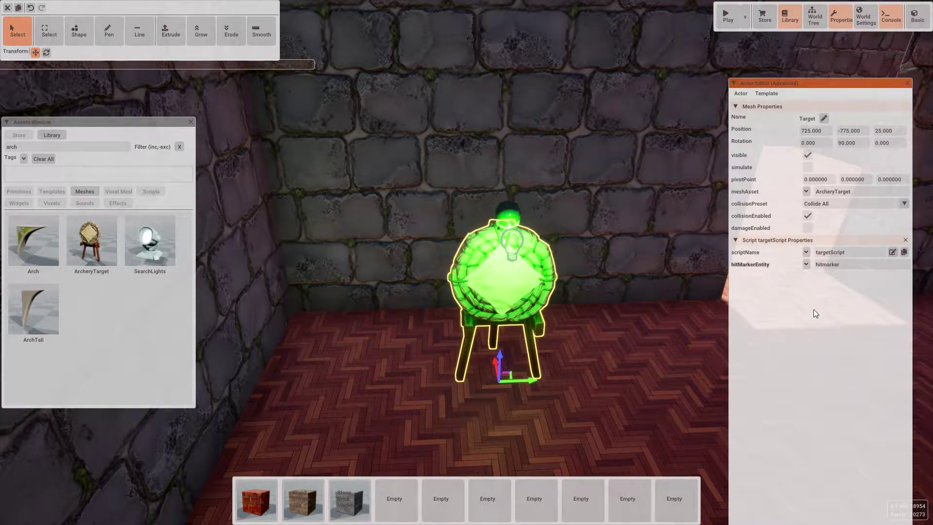
# Step: Copy the archery target's changes to its Target template
pyautogui.click(766, 94)
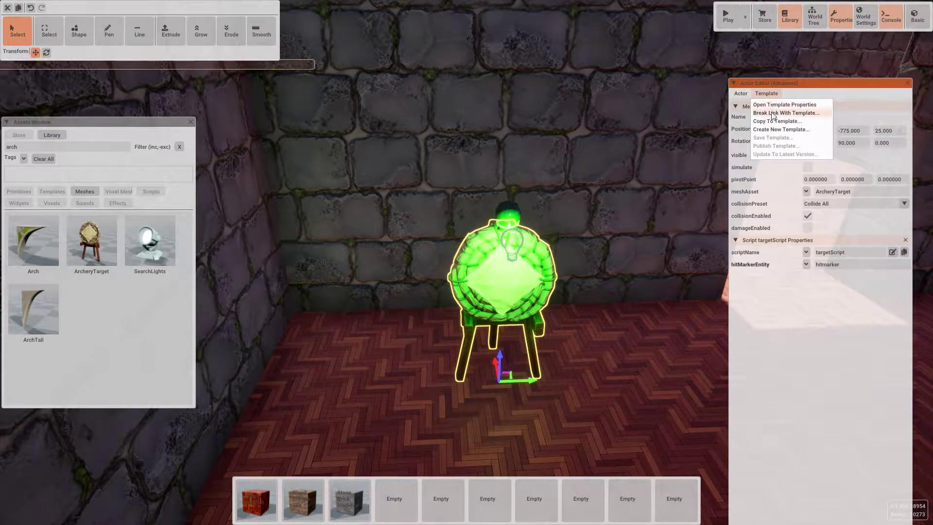
pyautogui.click(774, 121)
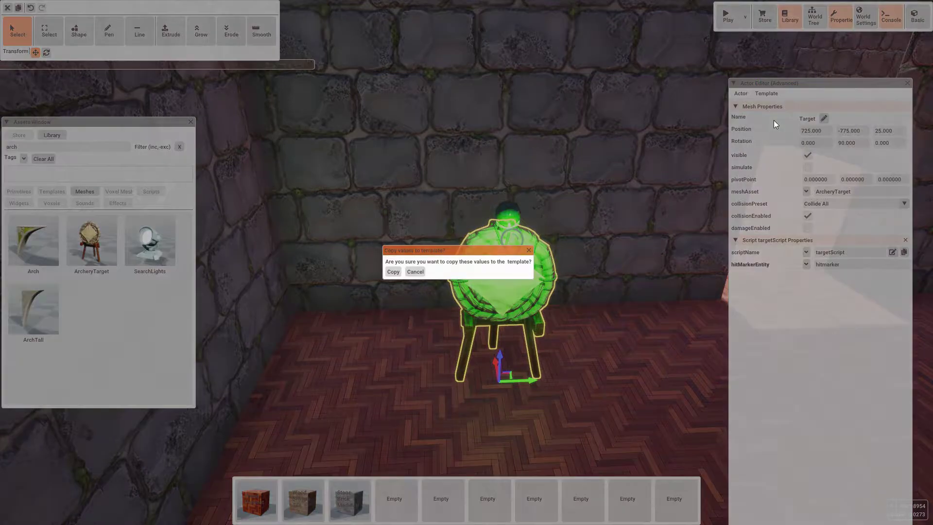
pyautogui.click(395, 272)
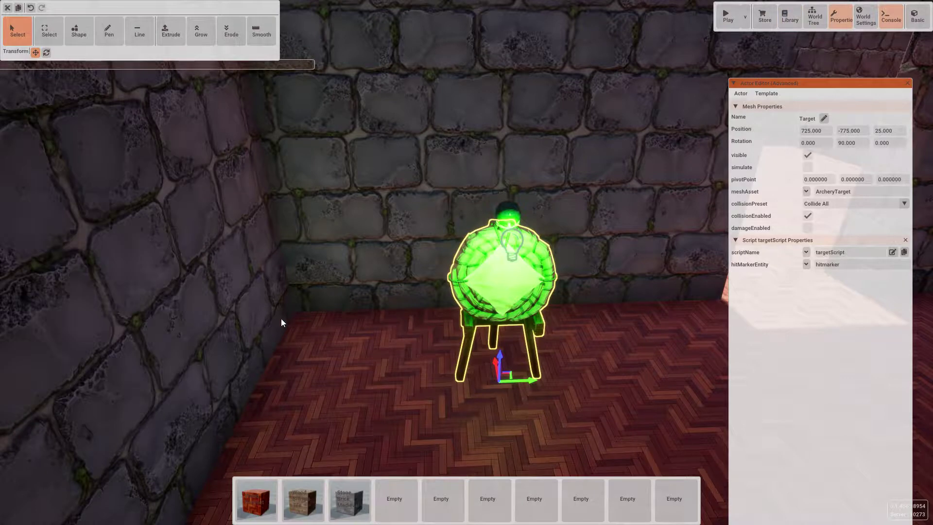
# Step: Assign the Target template to the fourth hotbar slot and place a target on the other side of the doorway
pyautogui.click(51, 192)
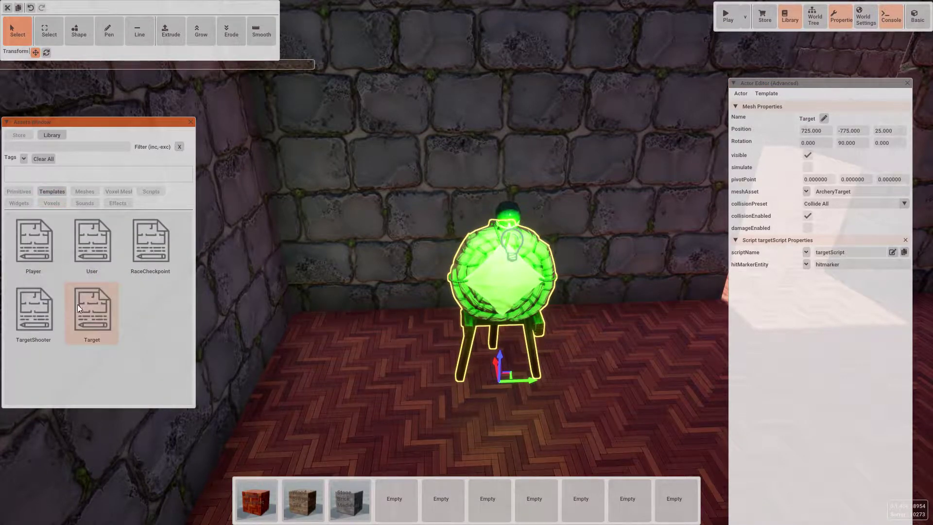
pyautogui.moveTo(77, 304); pyautogui.dragTo(394, 496)
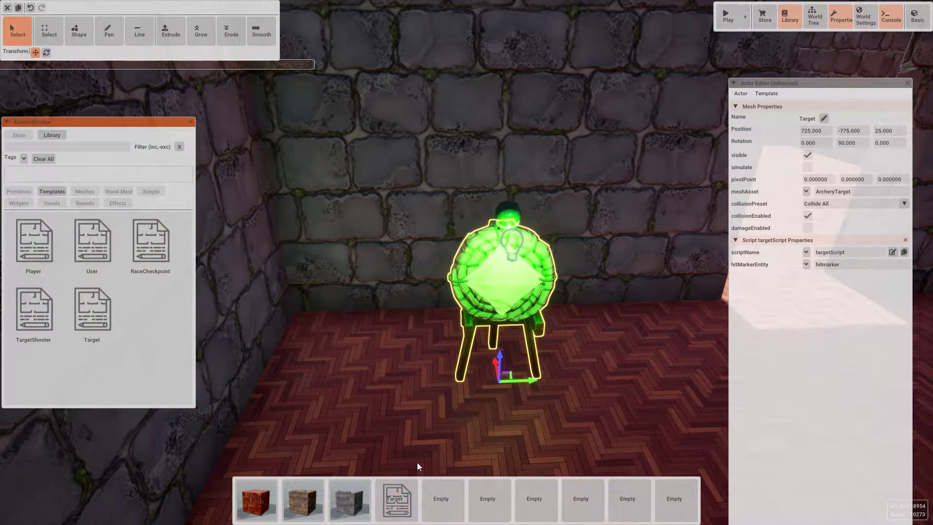
pyautogui.press('4')
pyautogui.press('d')
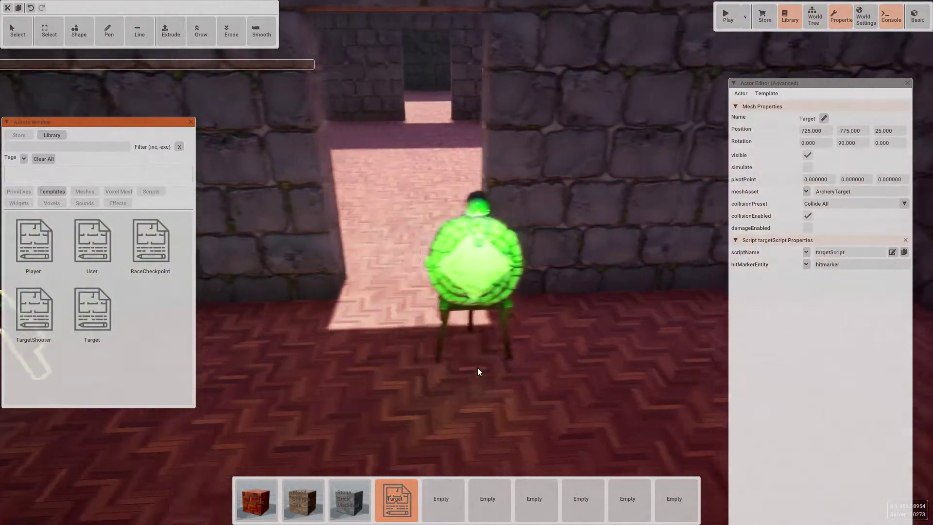
pyautogui.click(490, 354)
# Step: Place three more targets on the floor, one at about 1250, -750, 25 and the last at about 2125, -750, 25
pyautogui.press('w')
pyautogui.moveTo(489, 354); pyautogui.dragTo(466, 262, button='right')
pyautogui.click(476, 317)
pyautogui.press('d')
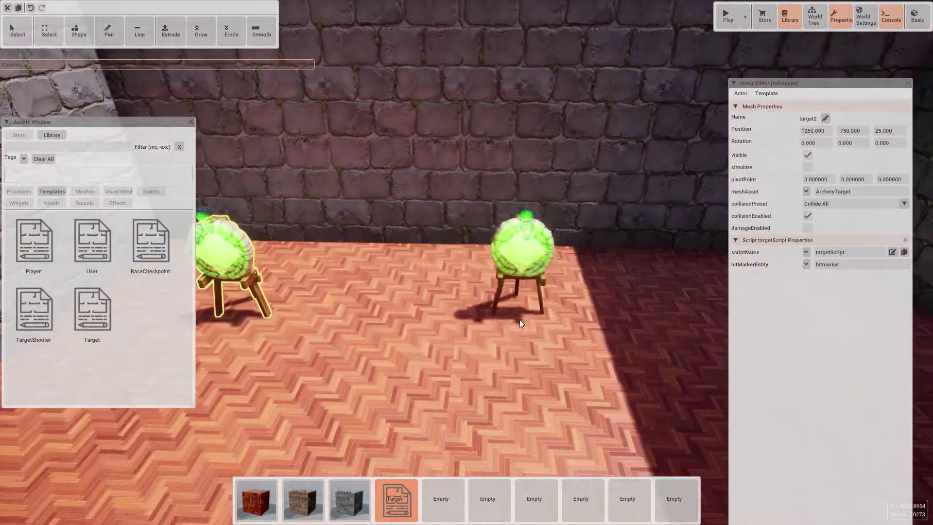
pyautogui.click(521, 320)
pyautogui.press('d')
pyautogui.click(531, 345)
# Step: Place two more targets farther along the rooms, the second at about 3275, 75, 25 with a 90-degree rotation
pyautogui.press('w')
pyautogui.moveTo(529, 348); pyautogui.dragTo(386, 298, button='right')
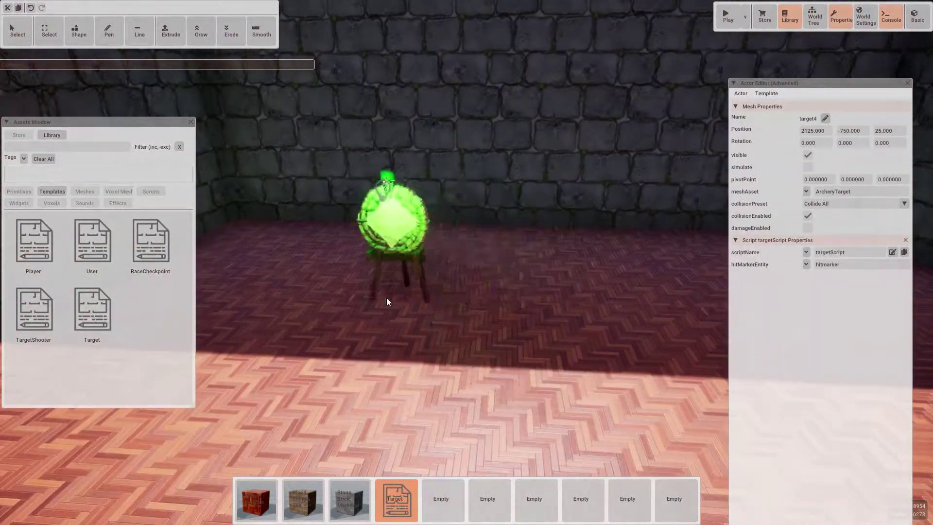
pyautogui.click(387, 298)
pyautogui.press('d')
pyautogui.click(582, 293)
# Step: Place three targets in the following rooms, the second at about 3275, 1475, 25 and the third beside it along the same wall
pyautogui.press('w')
pyautogui.moveTo(582, 292); pyautogui.dragTo(466, 262, button='right')
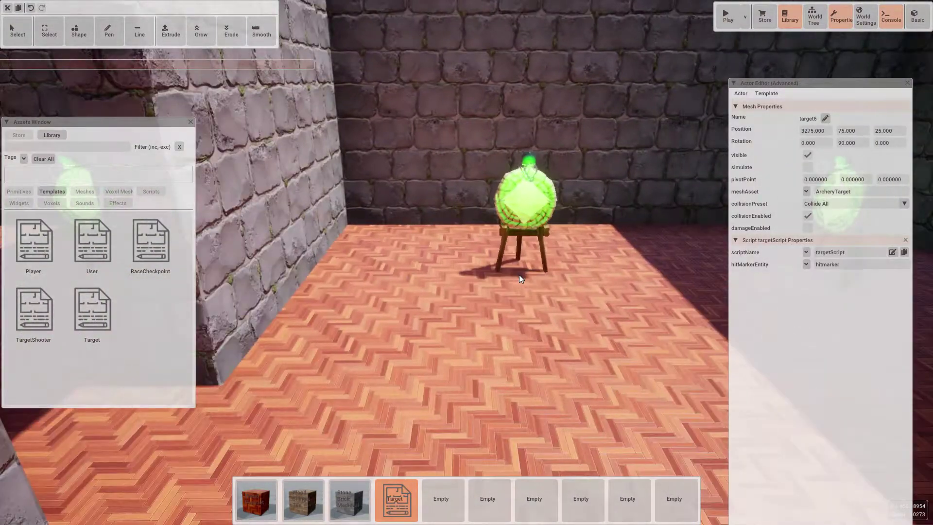
pyautogui.click(519, 275)
pyautogui.moveTo(519, 274); pyautogui.dragTo(466, 263, button='right')
pyautogui.press('w')
pyautogui.click(524, 329)
pyautogui.press('d')
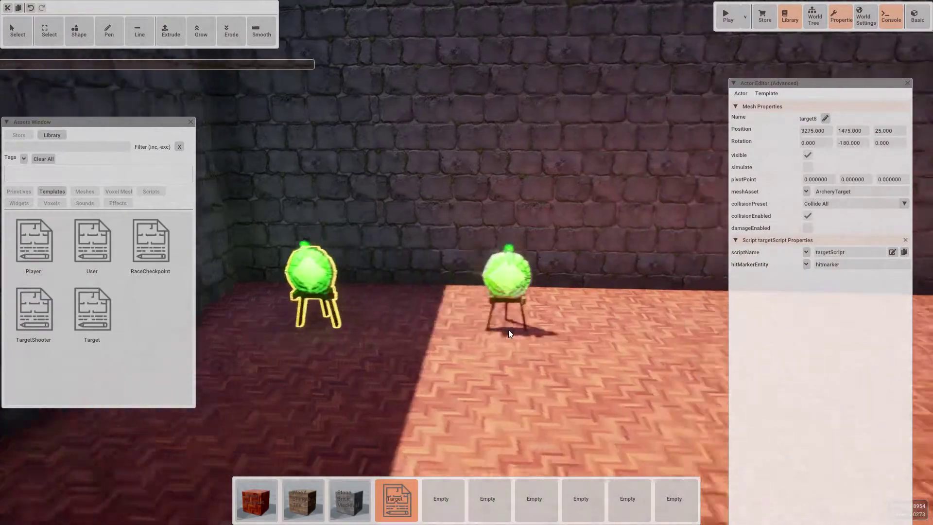
pyautogui.click(509, 335)
# Step: Place four more targets, the last two flanking a doorway, with the first of that pair at about 550, 1300, 25
pyautogui.moveTo(508, 334); pyautogui.dragTo(467, 263, button='right')
pyautogui.click(442, 311)
pyautogui.press('a')
pyautogui.click(431, 298)
pyautogui.click(400, 334)
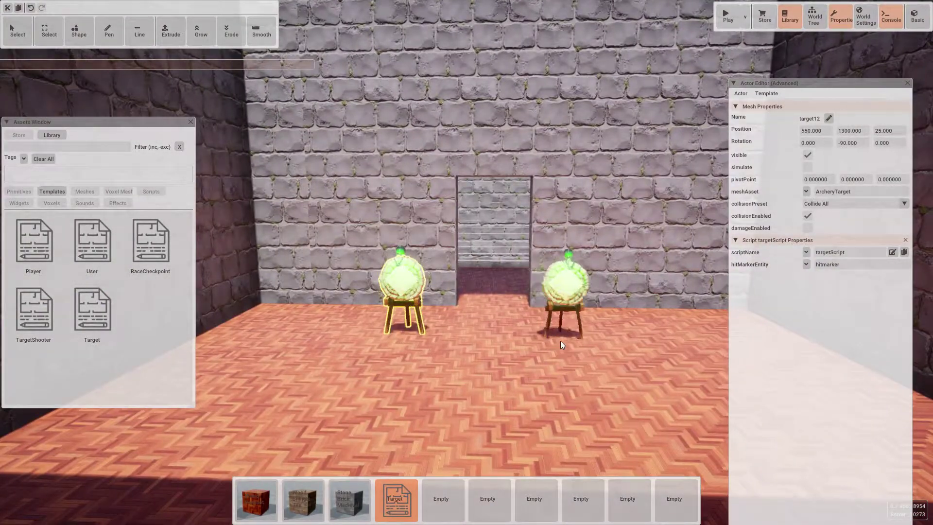
pyautogui.click(563, 340)
# Step: Place a pair of targets flanking the next doorway at about 1300, 775, 25 and 1275, 1325, 25
pyautogui.moveTo(563, 340); pyautogui.dragTo(466, 262, button='right')
pyautogui.press('a')
pyautogui.click(458, 364)
pyautogui.press('d')
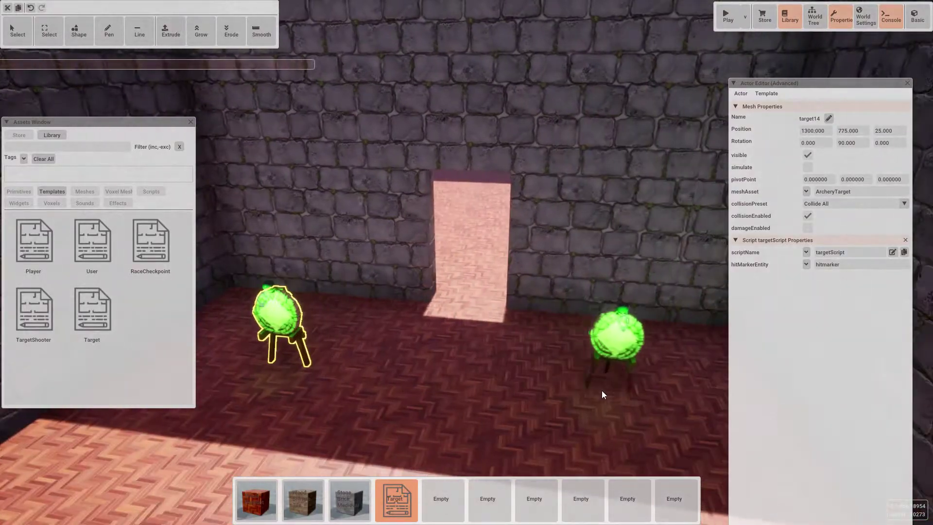
pyautogui.click(554, 398)
# Step: Place two more targets, the first on the raised stone platform beside the stairs
pyautogui.press('w')
pyautogui.moveTo(464, 394); pyautogui.dragTo(466, 262, button='right')
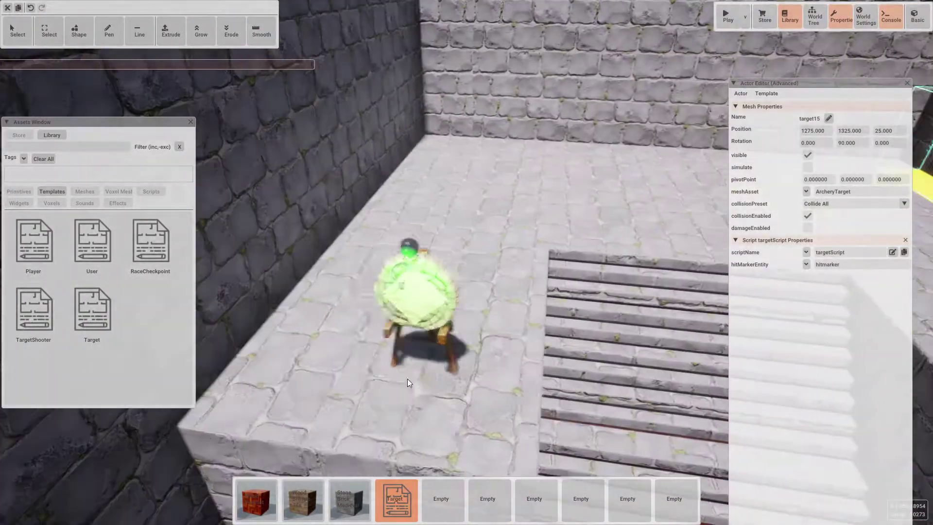
pyautogui.click(407, 378)
pyautogui.press('d')
pyautogui.click(611, 451)
pyautogui.press('w')
pyautogui.moveTo(611, 451); pyautogui.dragTo(466, 262, button='right')
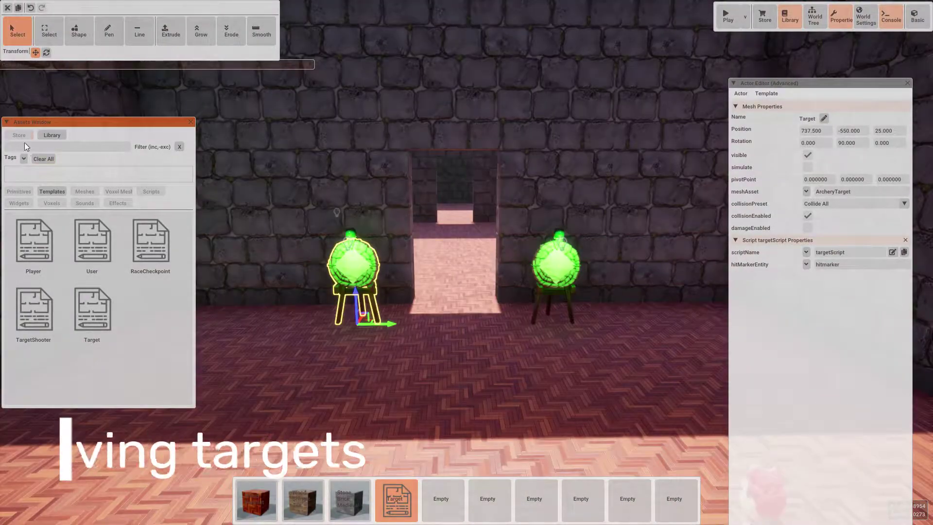
# Step: Filter the store templates by the Crayta and Obby tags and add Move And Rotate to the library
pyautogui.click(19, 135)
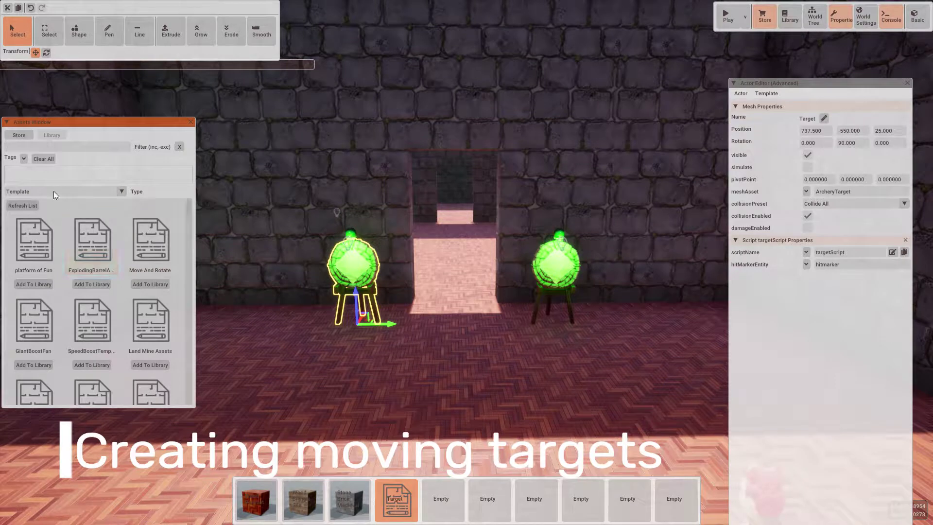
pyautogui.click(22, 161)
pyautogui.click(30, 187)
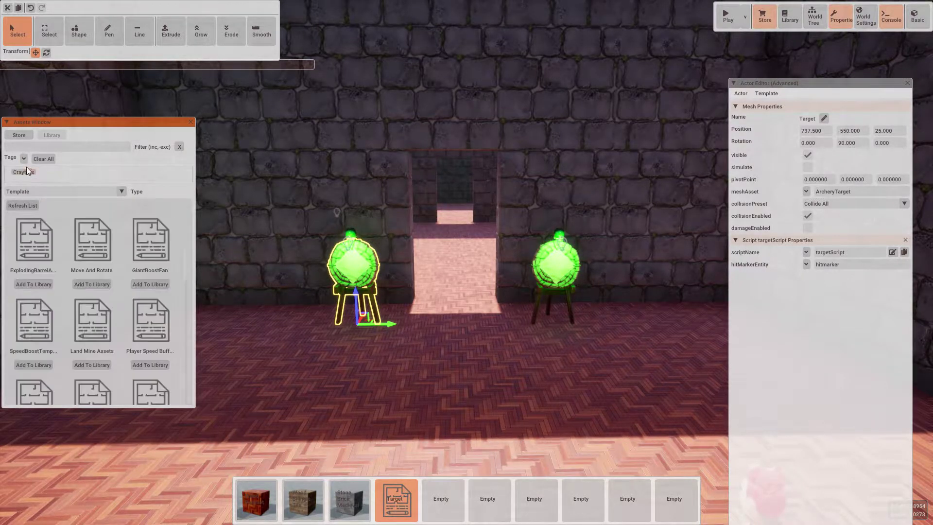
pyautogui.click(24, 160)
pyautogui.click(36, 196)
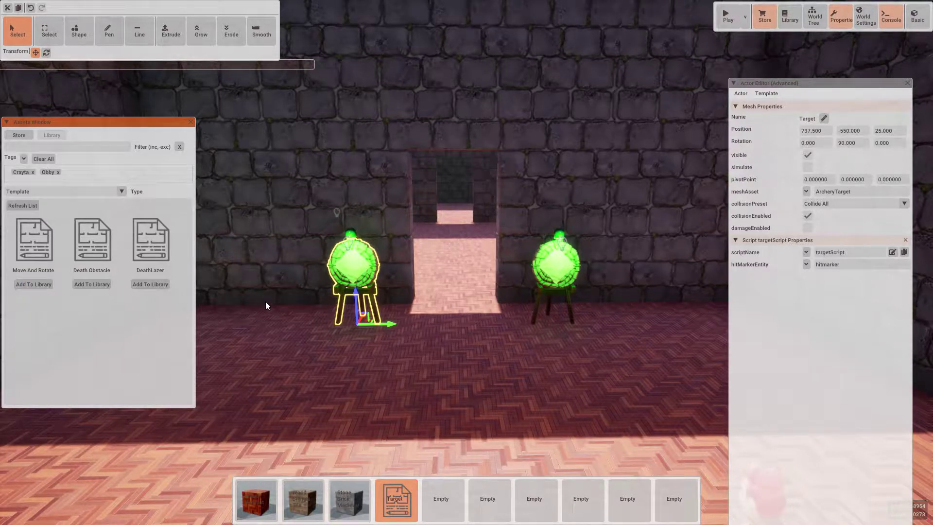
# Step: Find the DummyTarget mesh in the library with "dummy" and place it before the doorway at about 400, -350, 25
pyautogui.press('l')
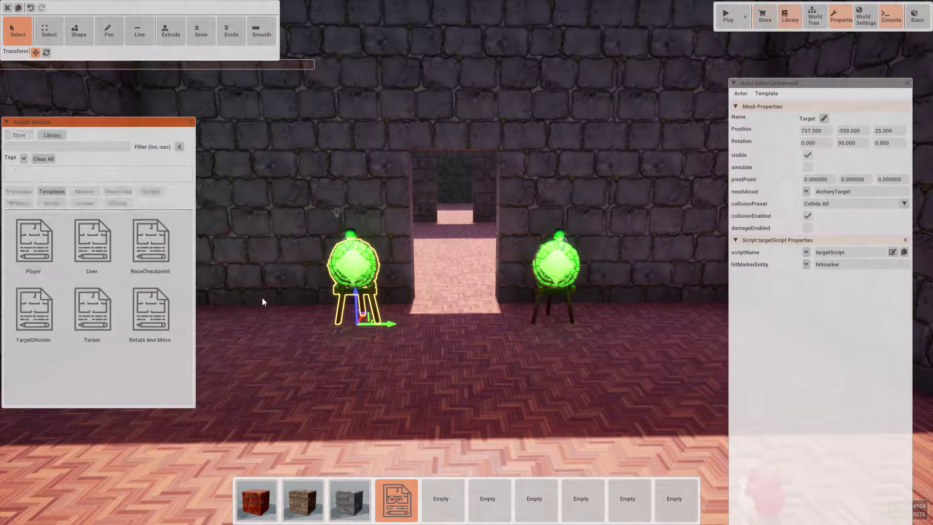
pyautogui.click(83, 191)
pyautogui.write('dummy')
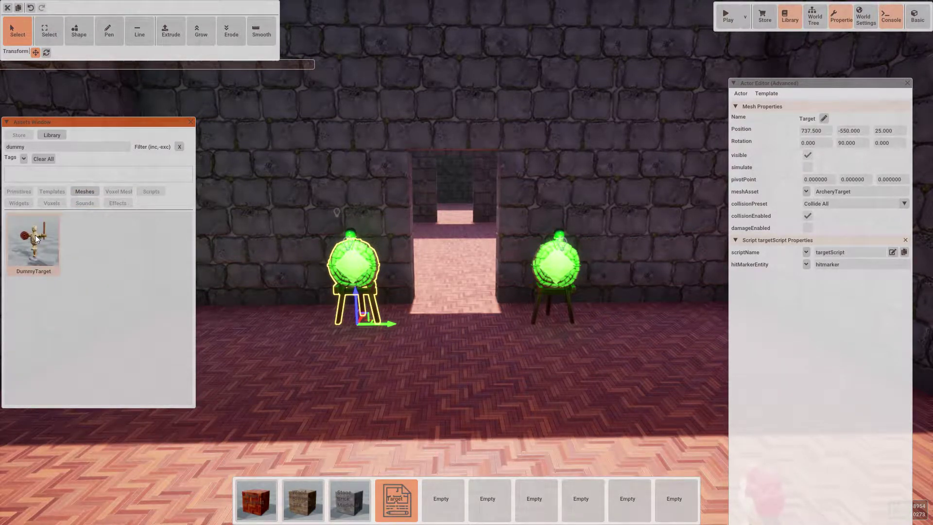
pyautogui.moveTo(34, 234); pyautogui.dragTo(450, 408)
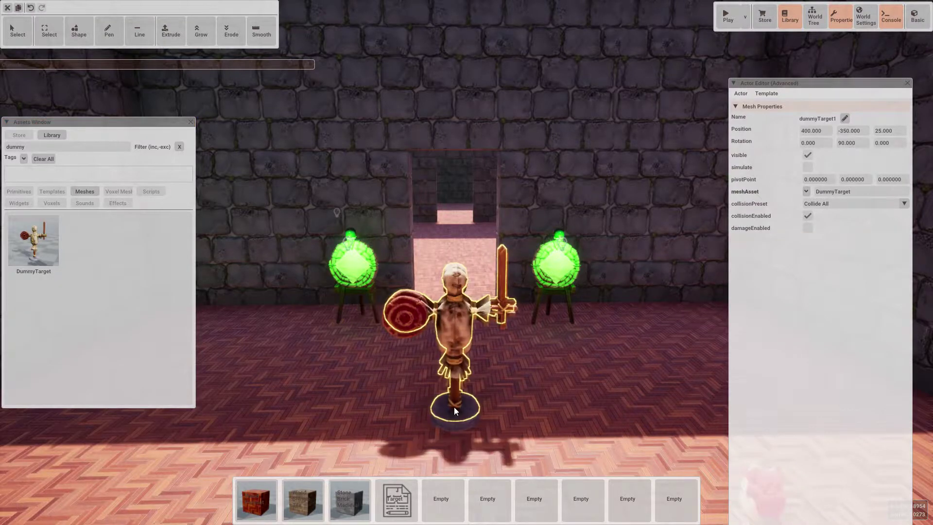
pyautogui.moveTo(658, 273)
pyautogui.mouseDown(button='right')
pyautogui.moveTo(659, 293)
pyautogui.moveTo(659, 273)
pyautogui.mouseUp(button='right')
# Step: Rename the dummy to MovingTarget and create a new template named MovingTarget from it
pyautogui.click(844, 118)
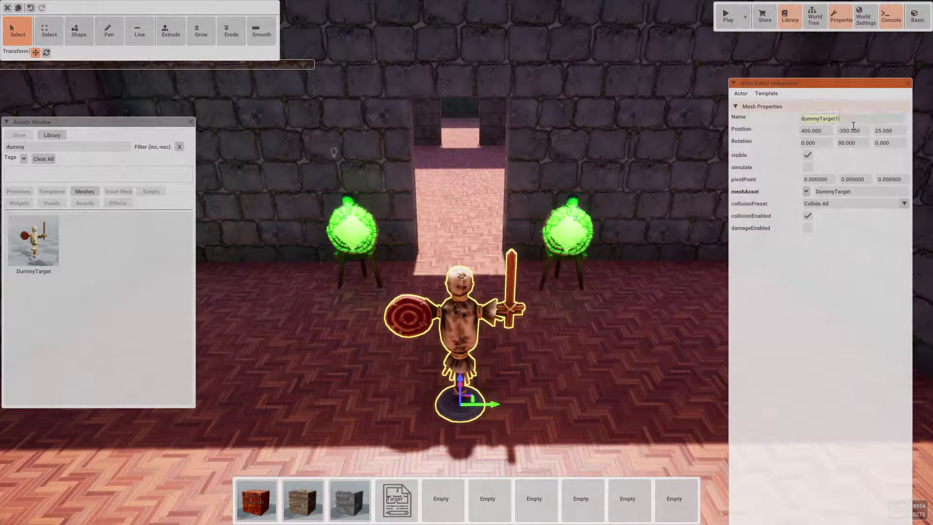
pyautogui.write('Moving')
pyautogui.press('Return')
pyautogui.click(760, 92)
pyautogui.click(777, 127)
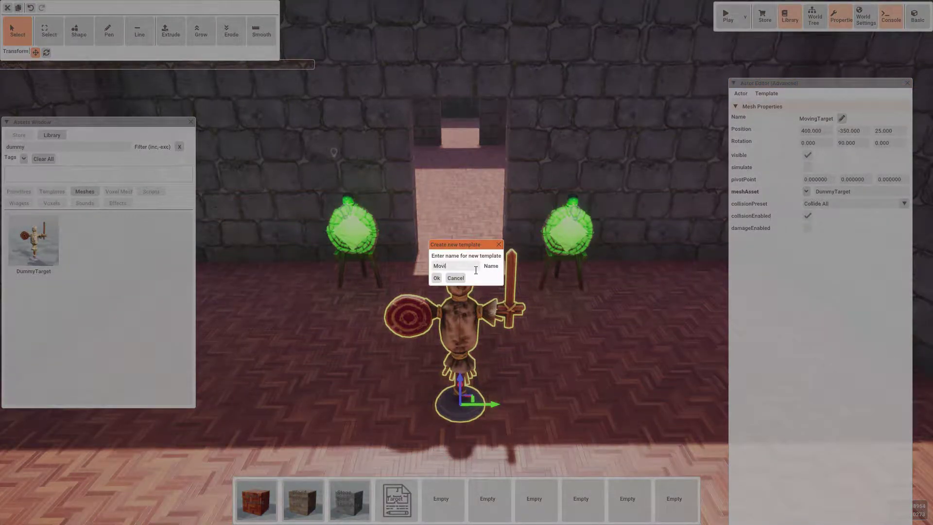
pyautogui.press('Return')
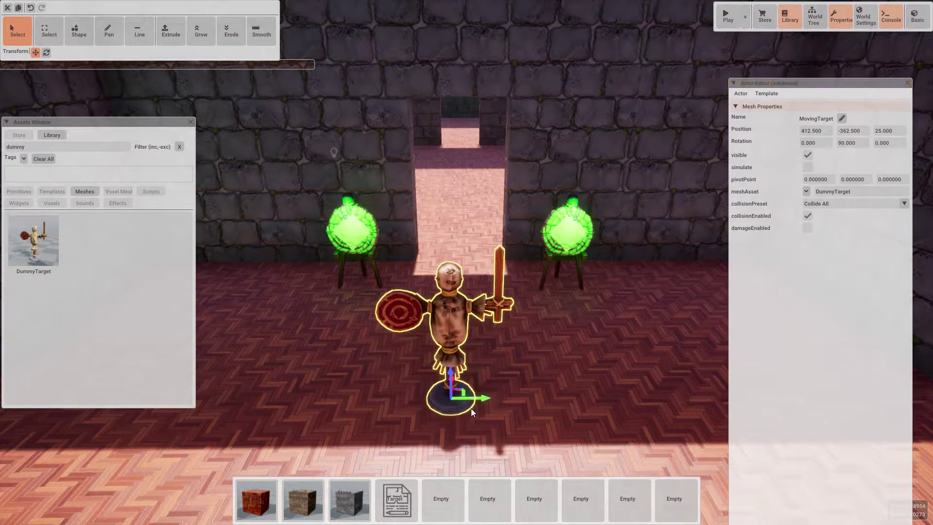
# Step: Delete the placed dummy from the world and open the MovingTarget template for editing
pyautogui.press('Delete')
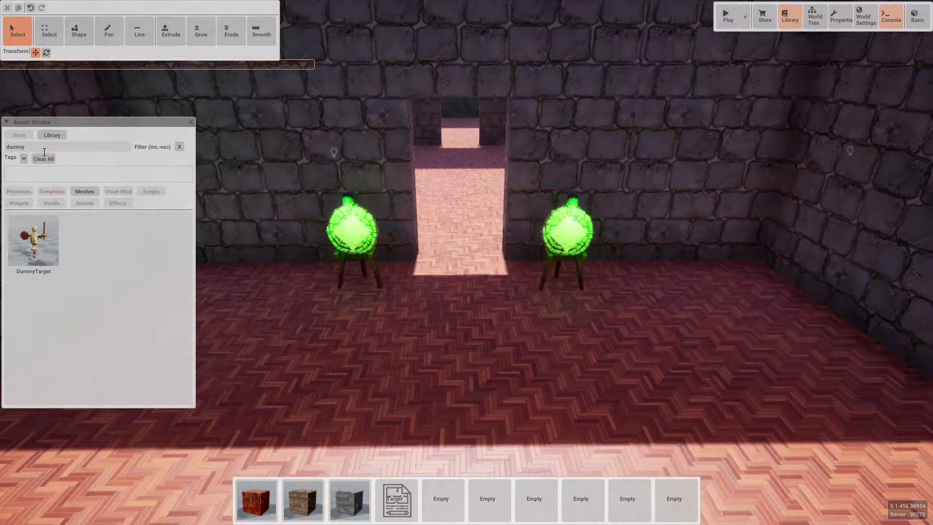
pyautogui.click(814, 16)
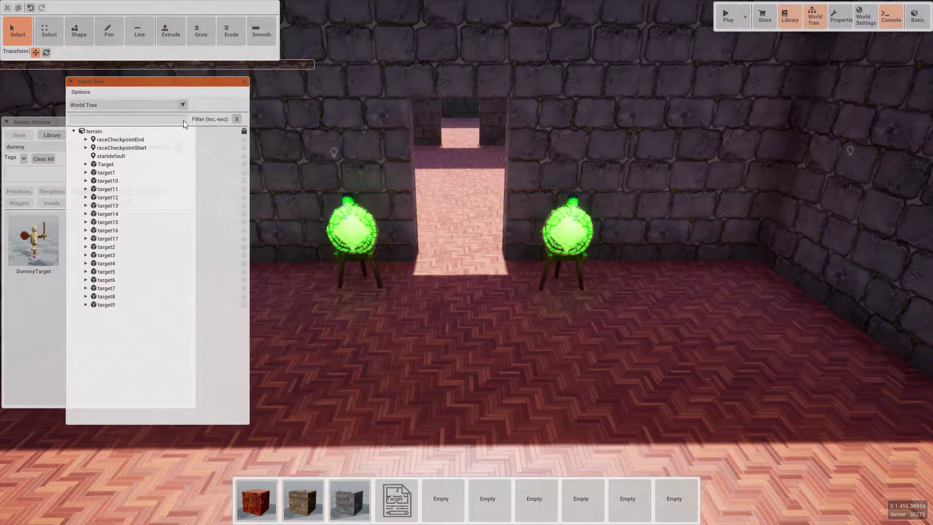
pyautogui.click(117, 106)
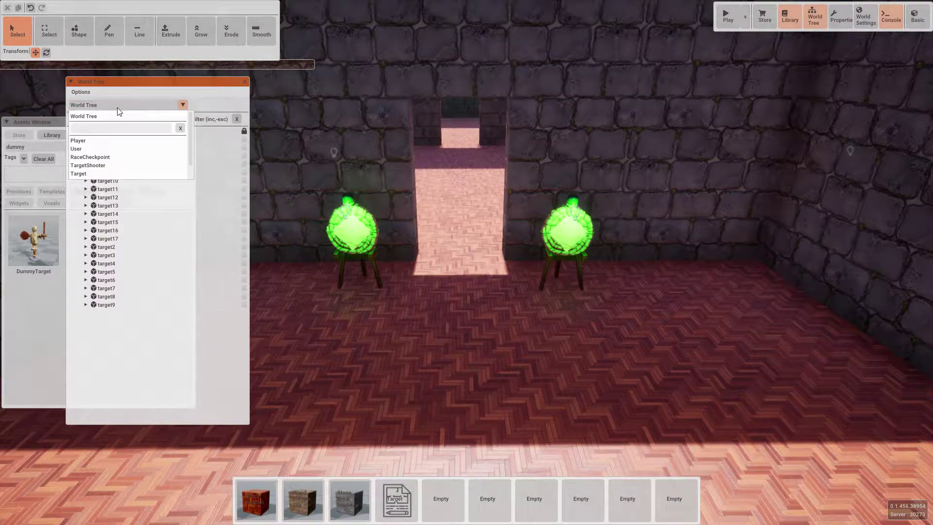
pyautogui.scroll(-2, 96, 165)
pyautogui.click(97, 173)
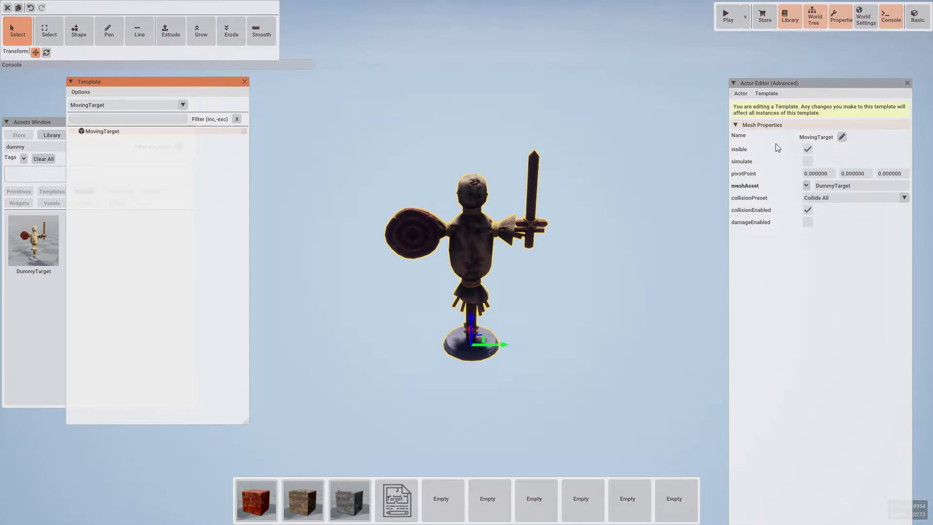
# Step: Enable damage on the MovingTarget template and add targetScript to it
pyautogui.click(810, 221)
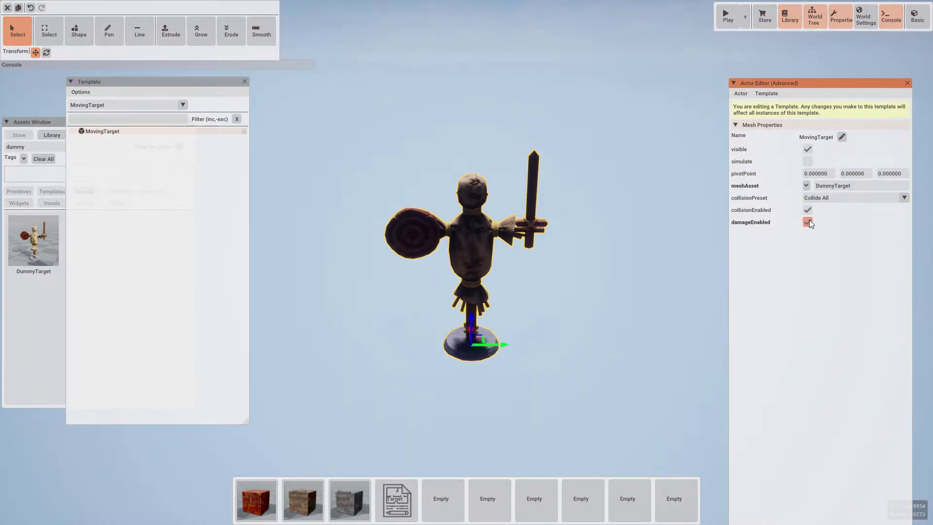
pyautogui.click(741, 93)
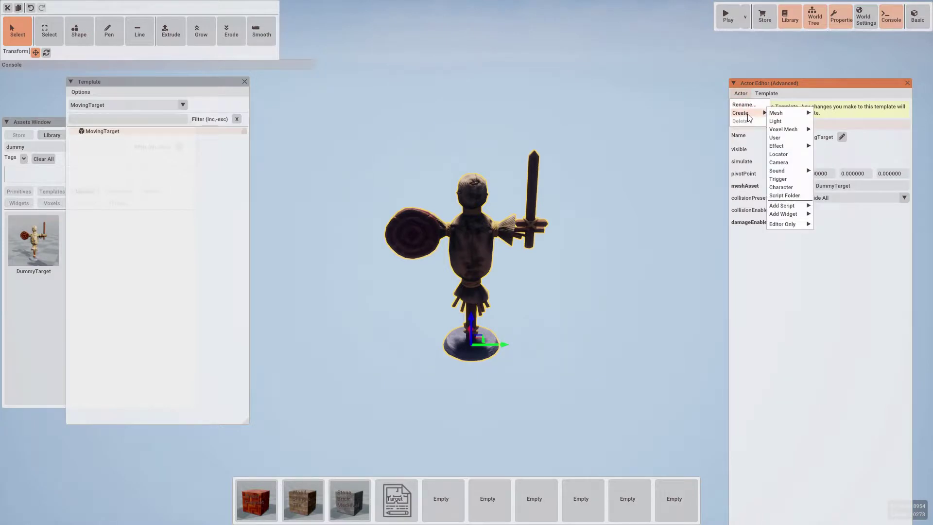
pyautogui.moveTo(787, 206)
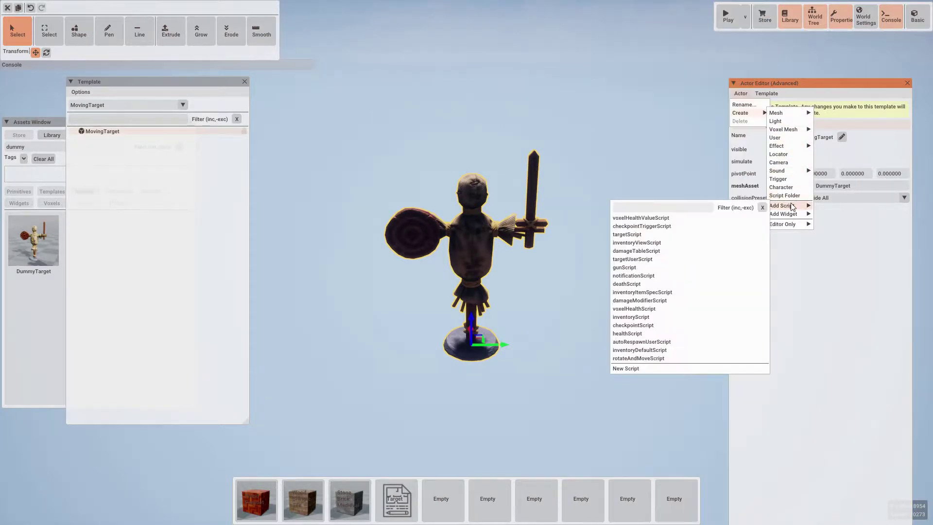
pyautogui.click(643, 232)
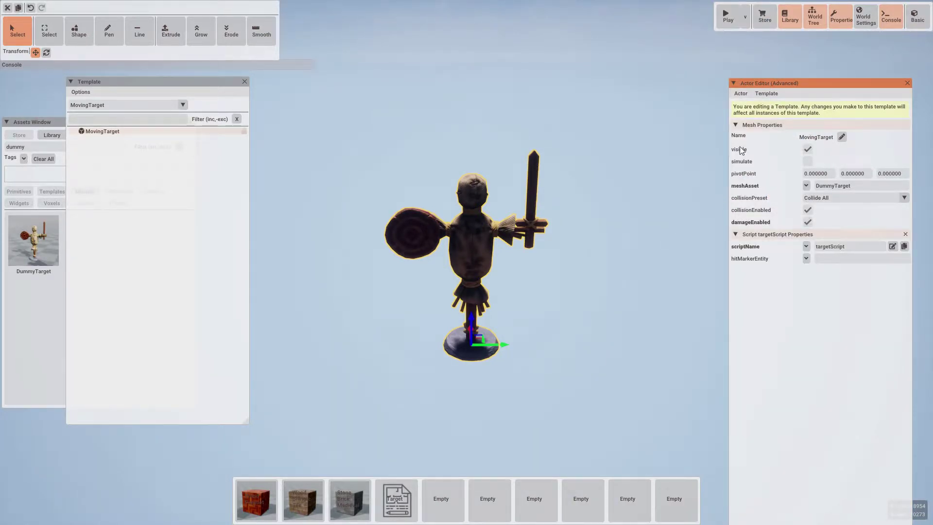
# Step: Add rotateAndMoveScript to the MovingTarget template
pyautogui.click(739, 93)
pyautogui.moveTo(741, 112)
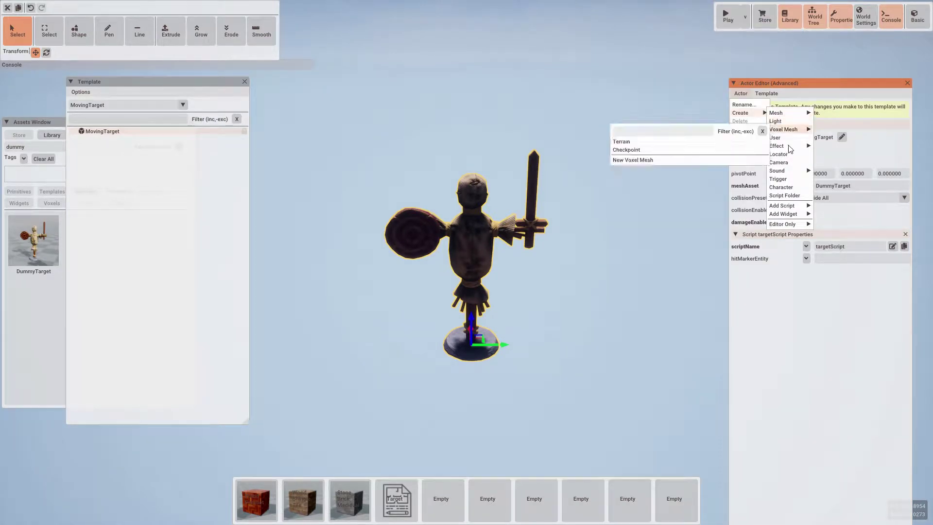
pyautogui.moveTo(786, 206)
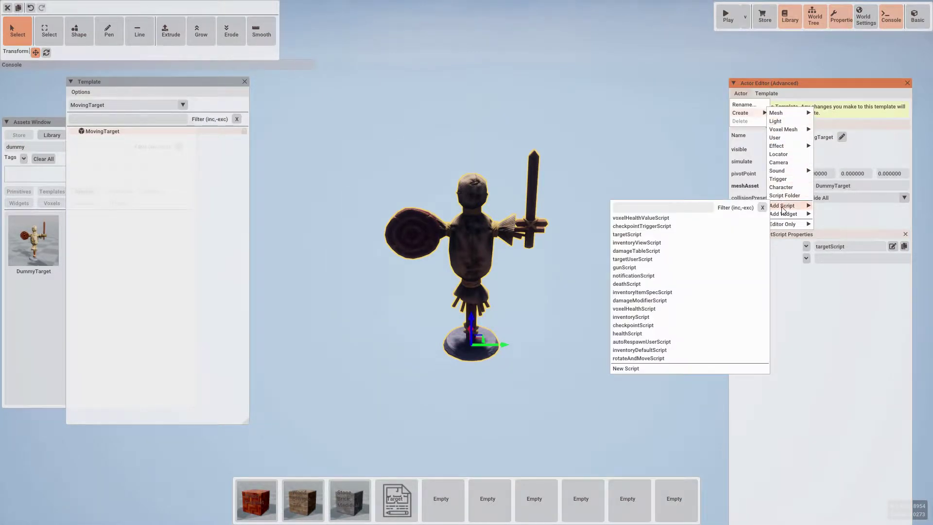
pyautogui.click(642, 358)
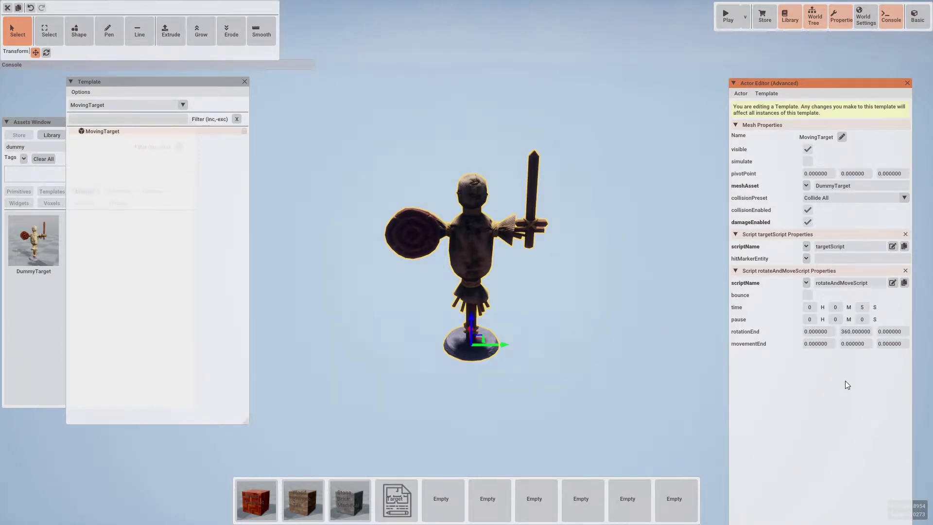
# Step: Turn on bounce in rotateAndMoveScript and set the second rotationEnd value to 0
pyautogui.click(807, 295)
pyautogui.click(856, 335)
pyautogui.press('Return')
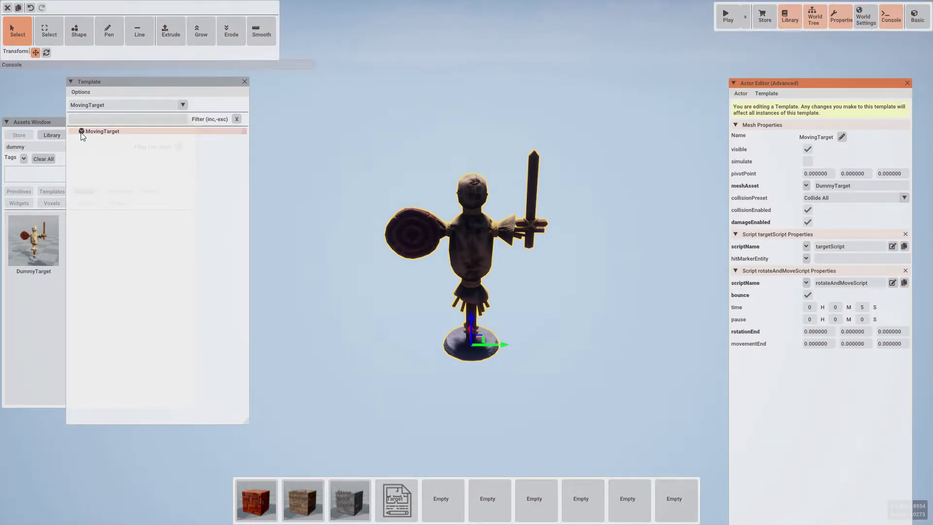
# Step: Create a CrystalBall mesh as a child of the MovingTarget template
pyautogui.click(736, 92)
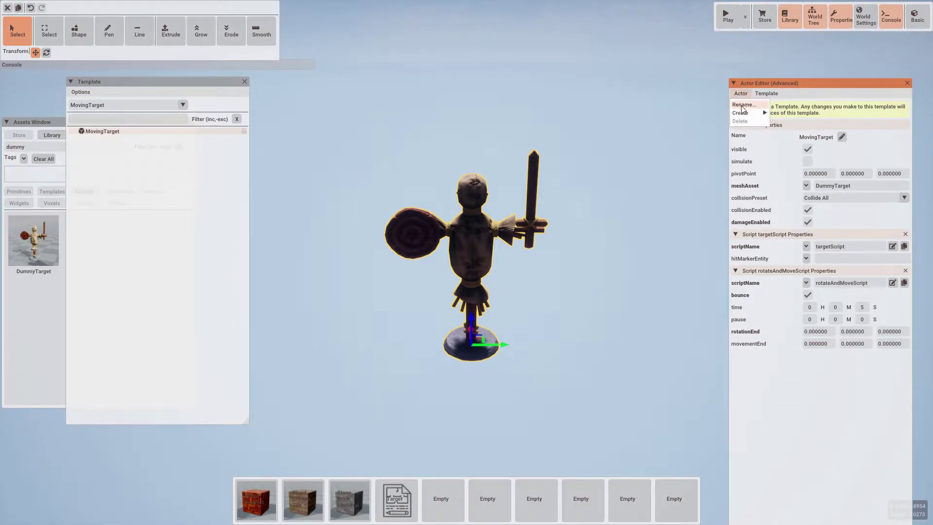
pyautogui.moveTo(778, 115)
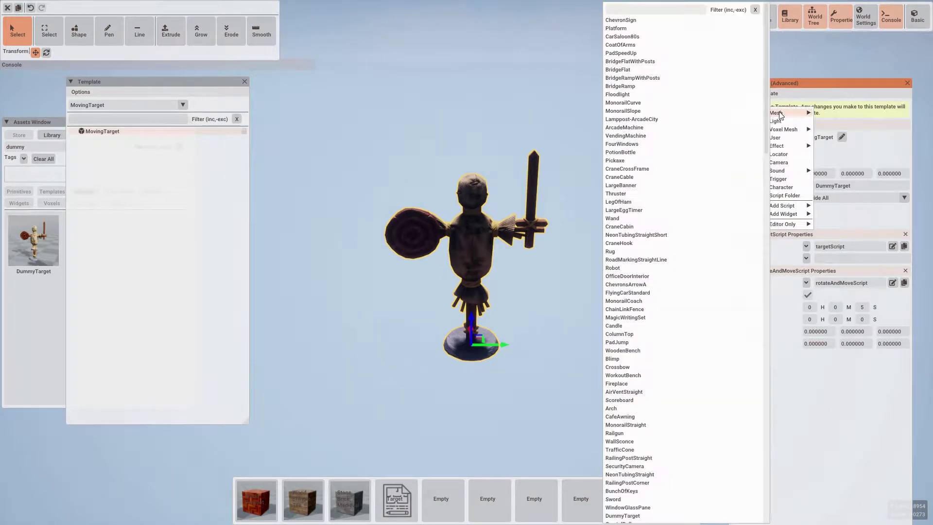
pyautogui.click(641, 14)
pyautogui.write('c')
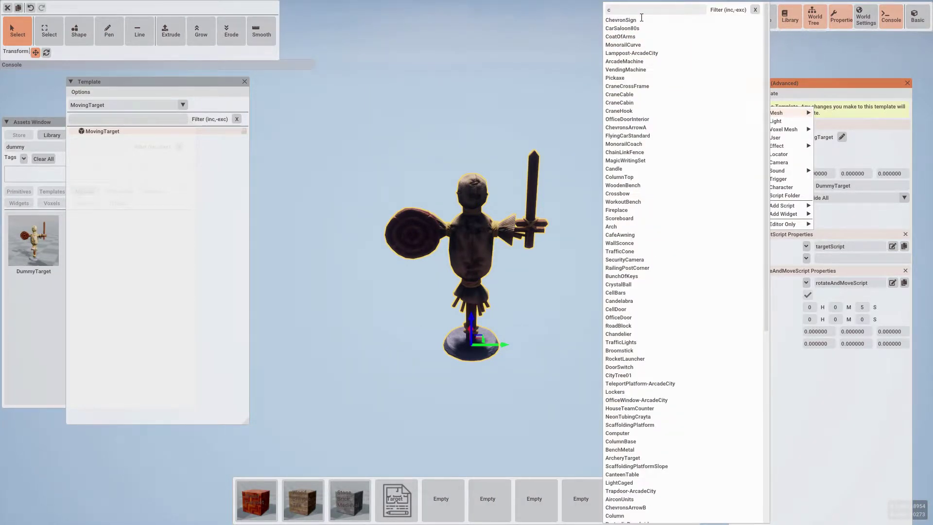
pyautogui.write('rys')
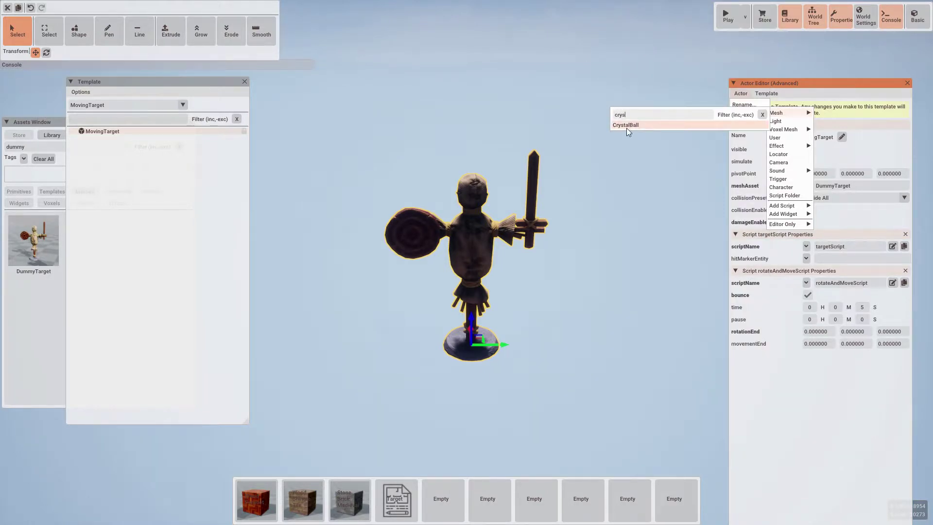
pyautogui.click(625, 126)
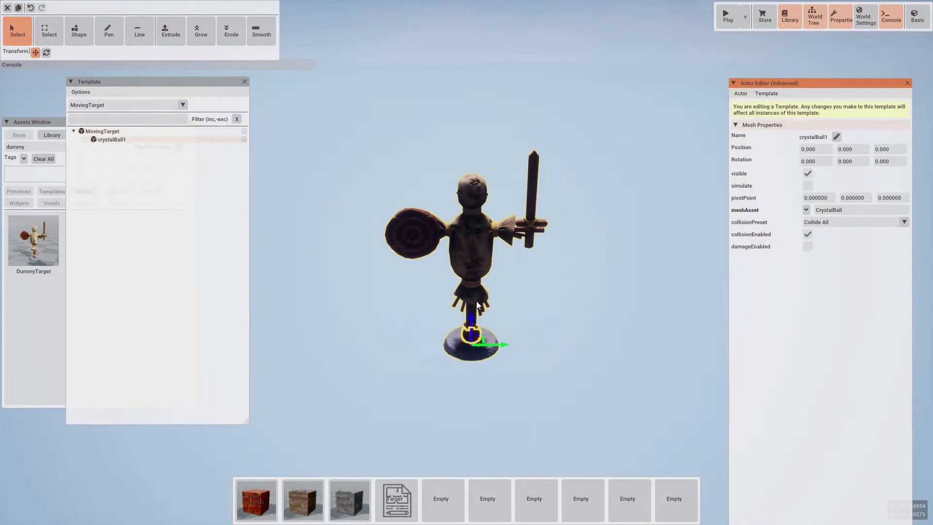
# Step: Move the crystal ball onto the top of the dummy's head, at about -0.7, 1.3, 200
pyautogui.moveTo(471, 320); pyautogui.dragTo(473, 141)
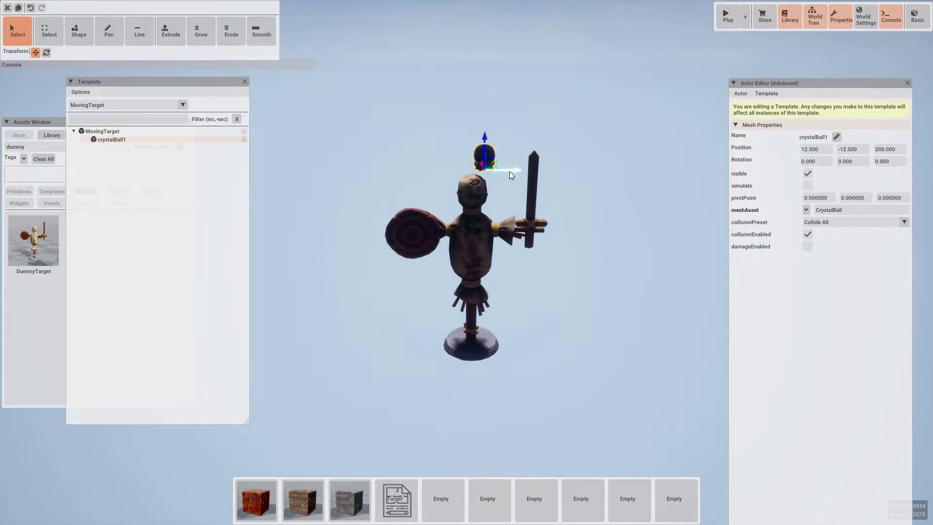
pyautogui.moveTo(510, 170); pyautogui.dragTo(495, 170)
pyautogui.press('Tab')
pyautogui.press('w')
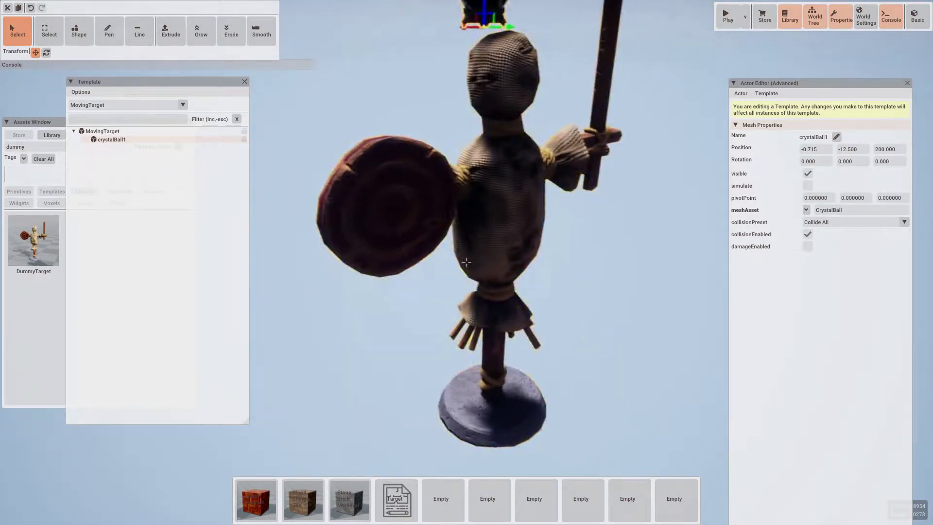
pyautogui.press('s')
pyautogui.press('Tab')
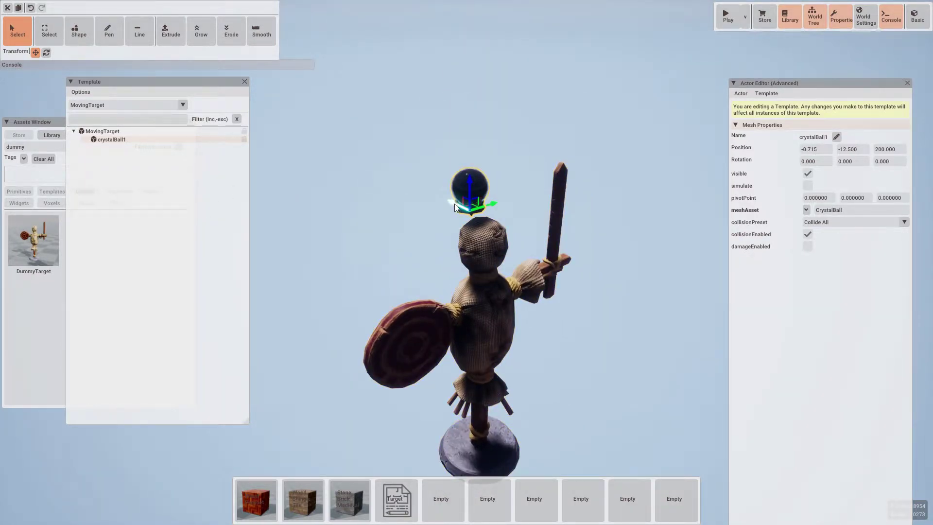
pyautogui.moveTo(453, 205)
pyautogui.mouseDown()
pyautogui.moveTo(482, 222)
pyautogui.moveTo(465, 213)
pyautogui.mouseUp()
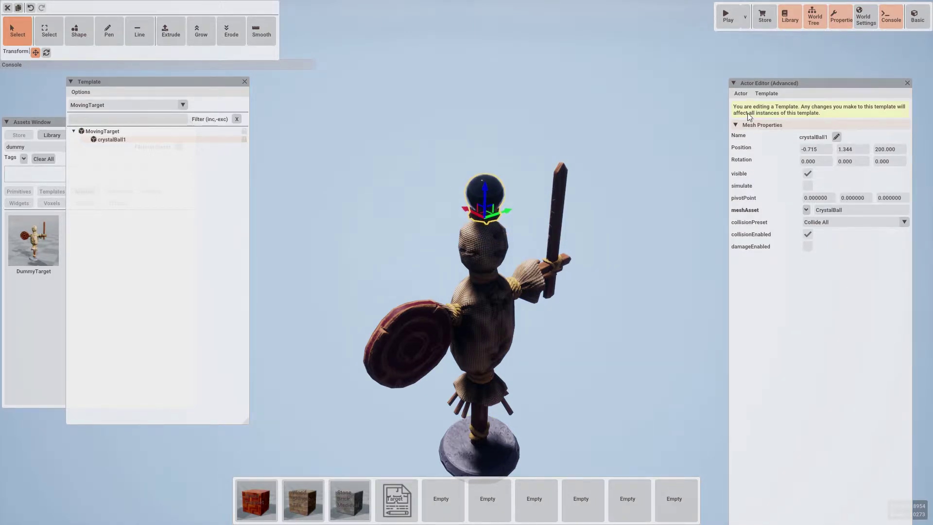
# Step: Rename the crystal ball MovingHitMarker
pyautogui.click(839, 138)
pyautogui.write('H')
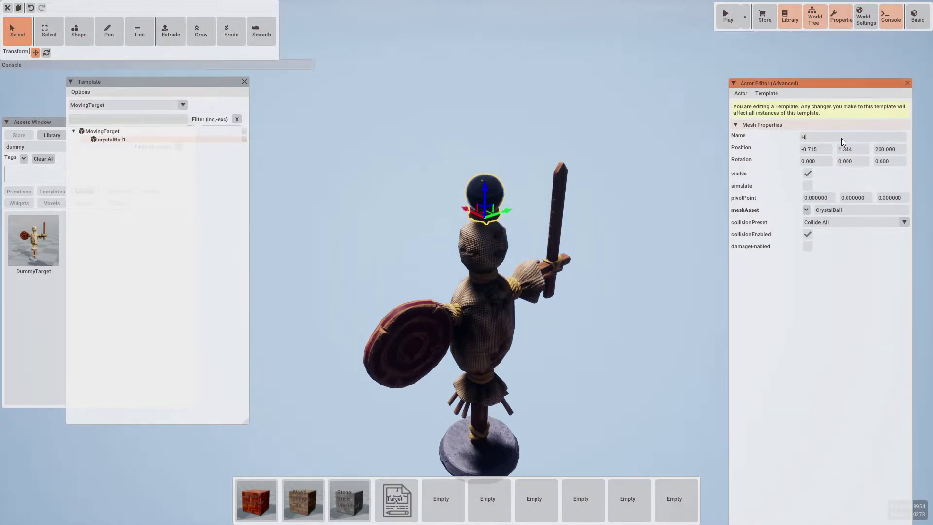
pyautogui.press('BackSpace')
pyautogui.write('MovingHitMarker')
pyautogui.press('Return')
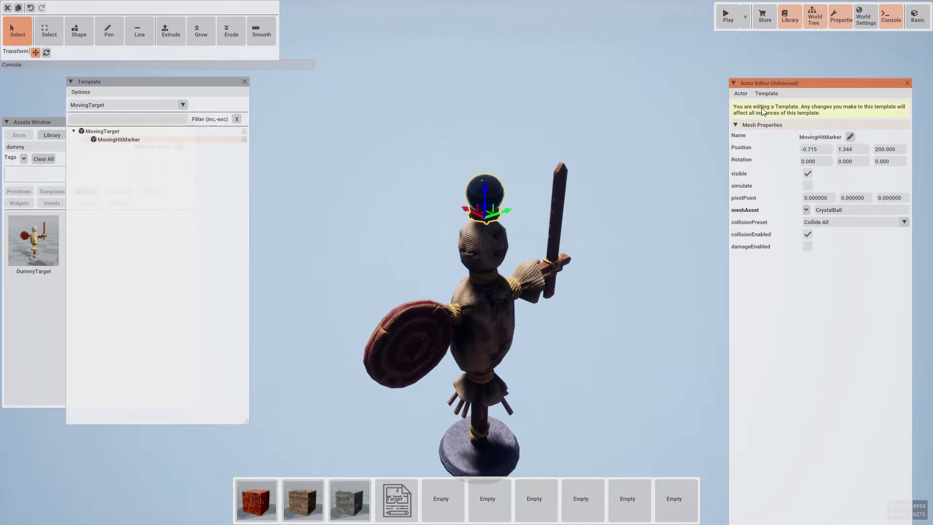
# Step: Create a light under MovingHitMarker, offset it about 22.8 on the second position axis, and name it MovingHitMarkerLight
pyautogui.click(740, 93)
pyautogui.moveTo(748, 113)
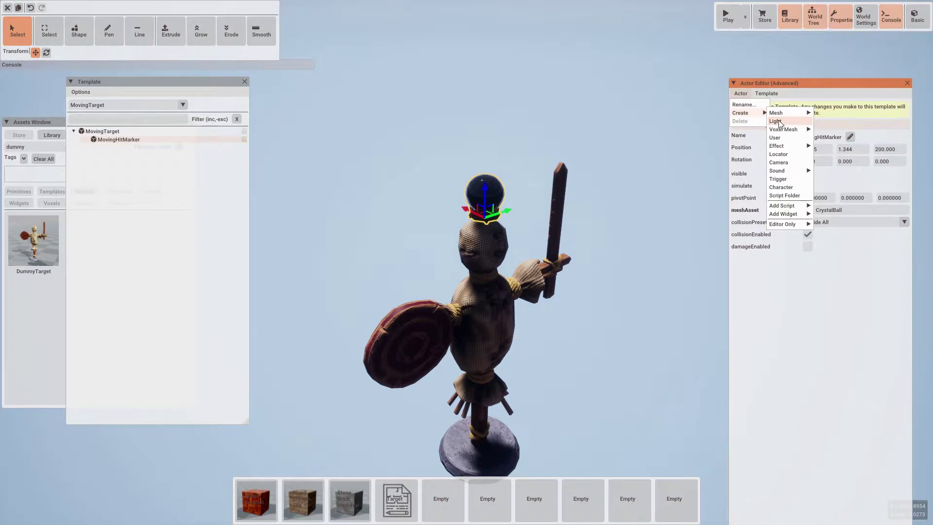
pyautogui.click(778, 121)
pyautogui.moveTo(467, 208); pyautogui.dragTo(496, 223)
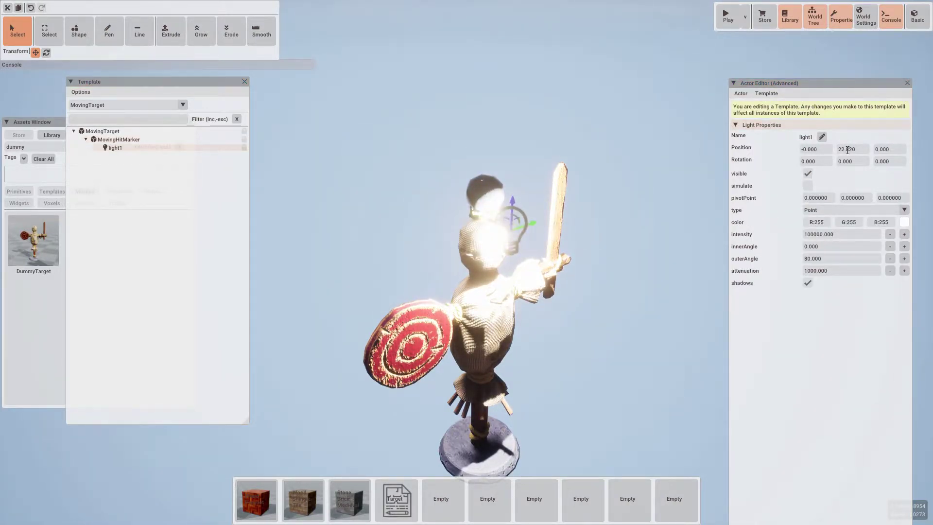
pyautogui.click(823, 137)
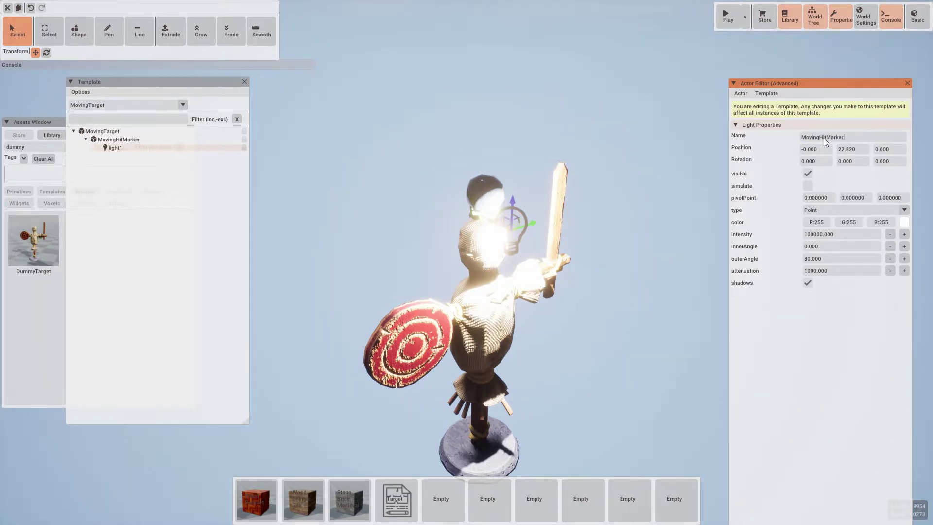
pyautogui.press('Return')
# Step: Set the MovingHitMarkerLight color to bright green #00FF1B
pyautogui.click(901, 222)
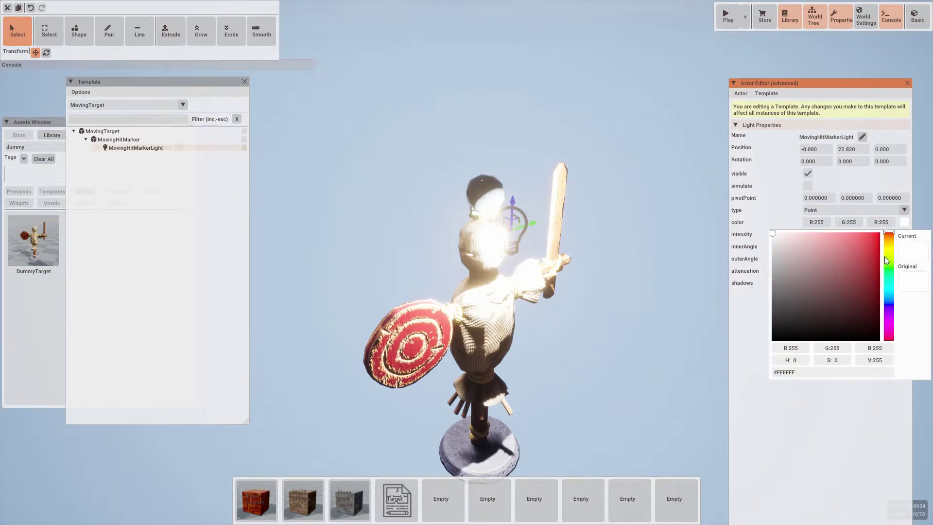
pyautogui.click(888, 270)
pyautogui.moveTo(850, 253); pyautogui.dragTo(890, 236)
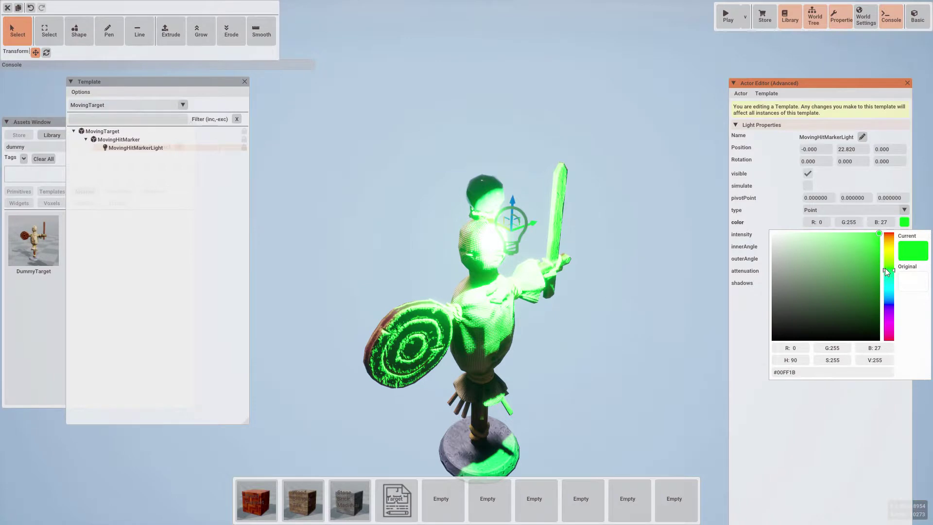
pyautogui.click(860, 405)
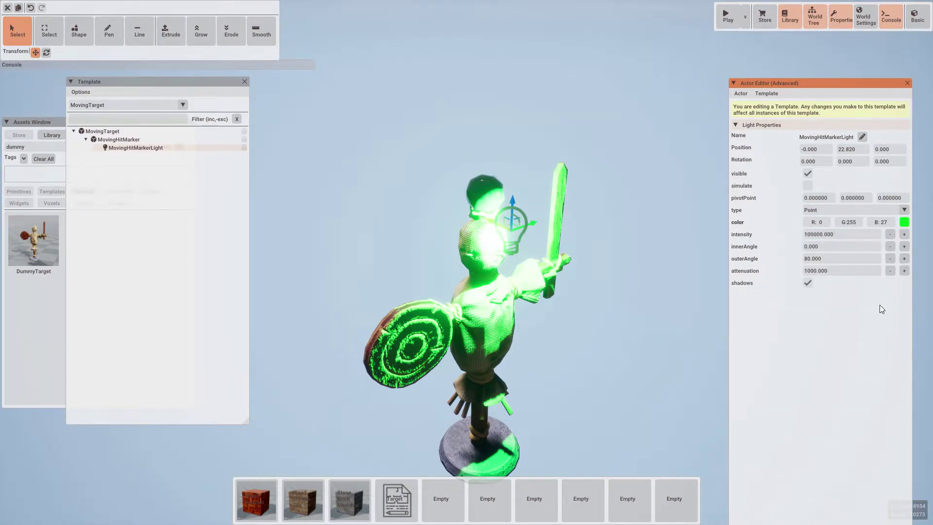
# Step: Set the marker light's intensity to 5000 and attenuation to 200, and turn off its shadows
pyautogui.hotkey('ctrl', 'a')
pyautogui.press('BackSpace')
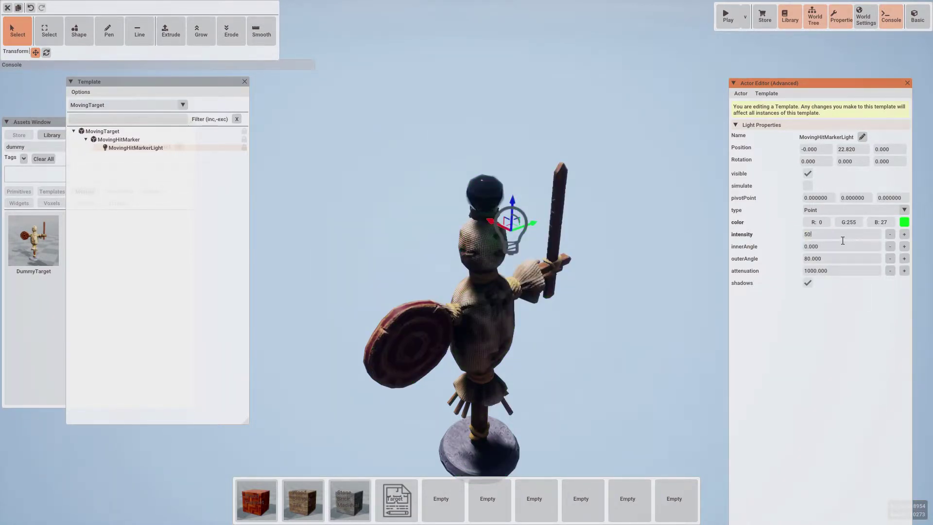
pyautogui.write('5000')
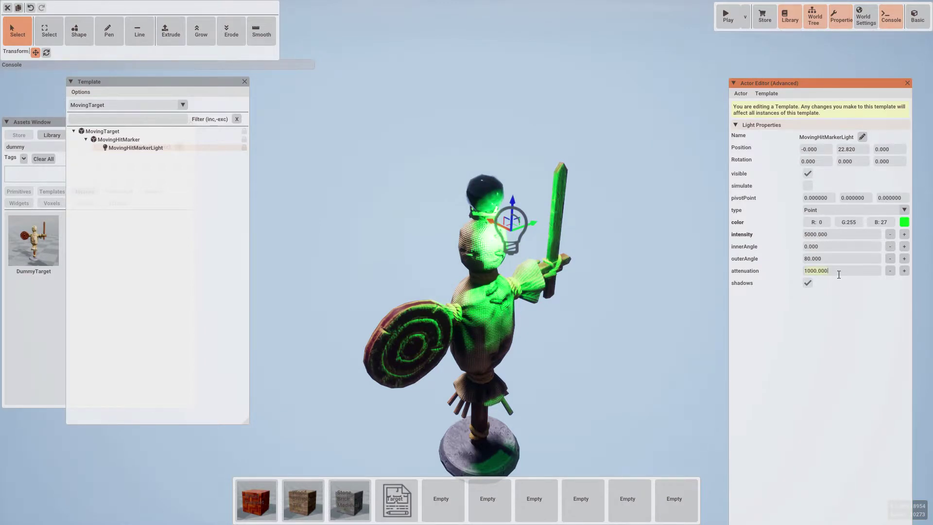
pyautogui.hotkey('ctrl', 'a')
pyautogui.press('BackSpace')
pyautogui.write('200')
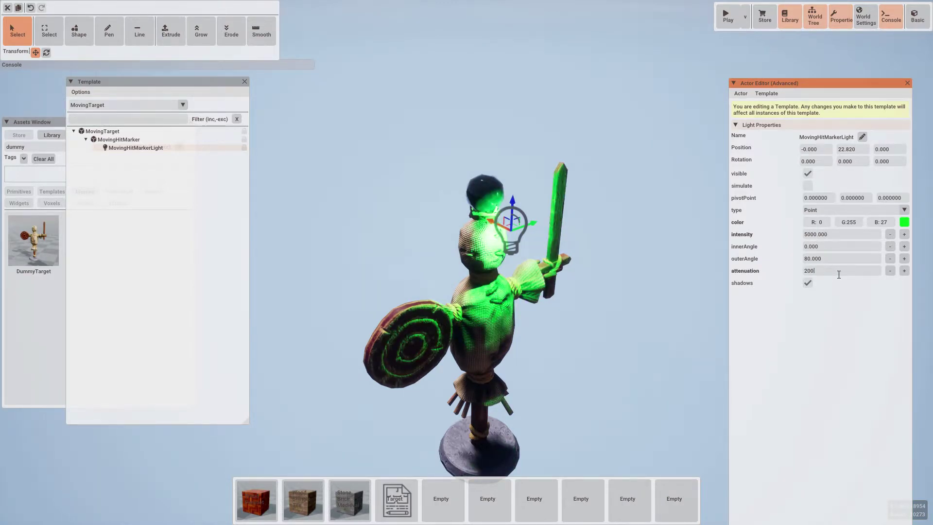
pyautogui.click(806, 282)
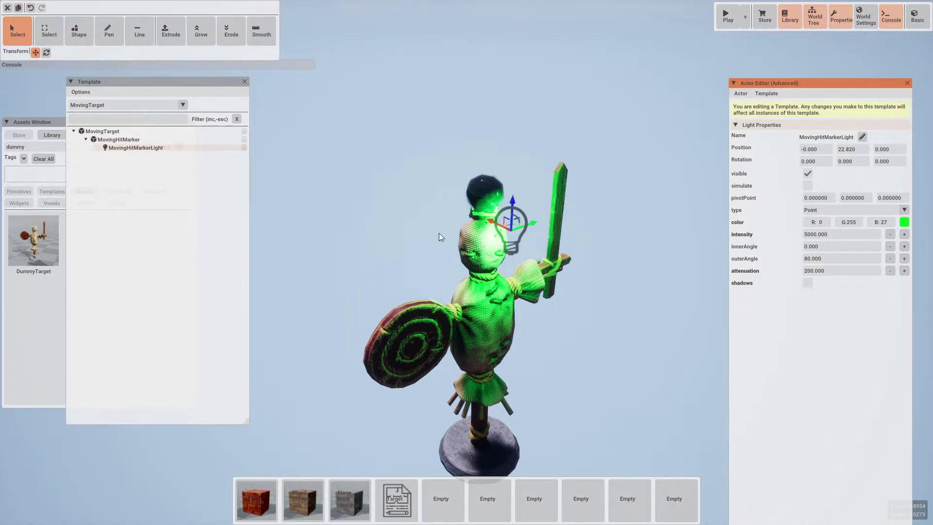
# Step: Leave the MovingTarget template and return to the World Tree
pyautogui.click(112, 131)
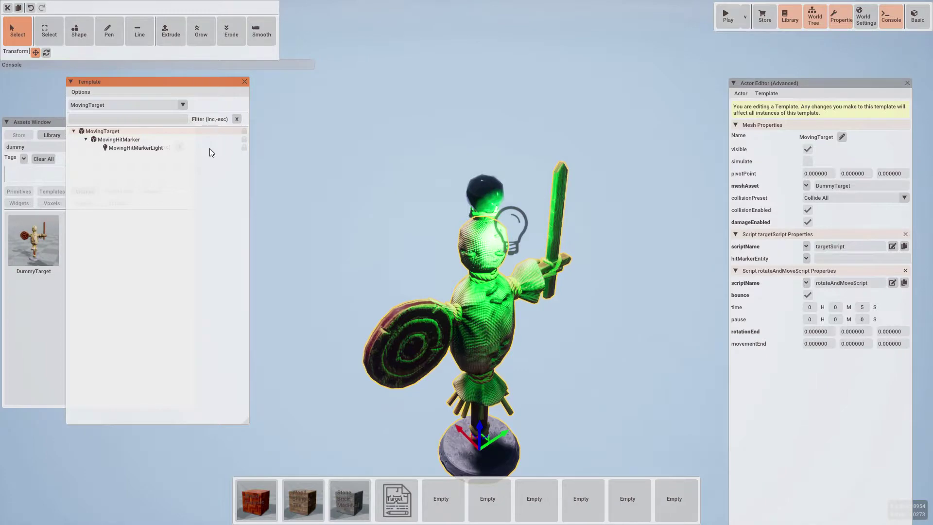
pyautogui.click(183, 104)
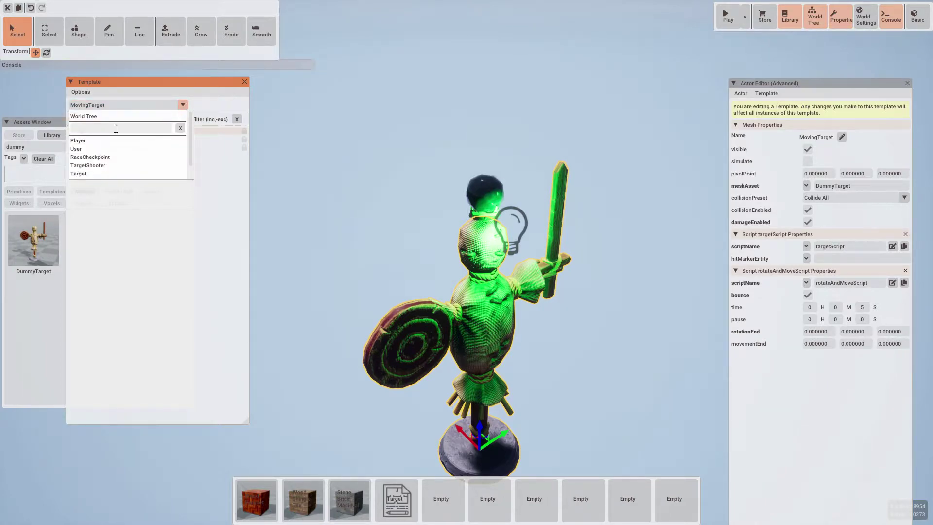
pyautogui.click(104, 118)
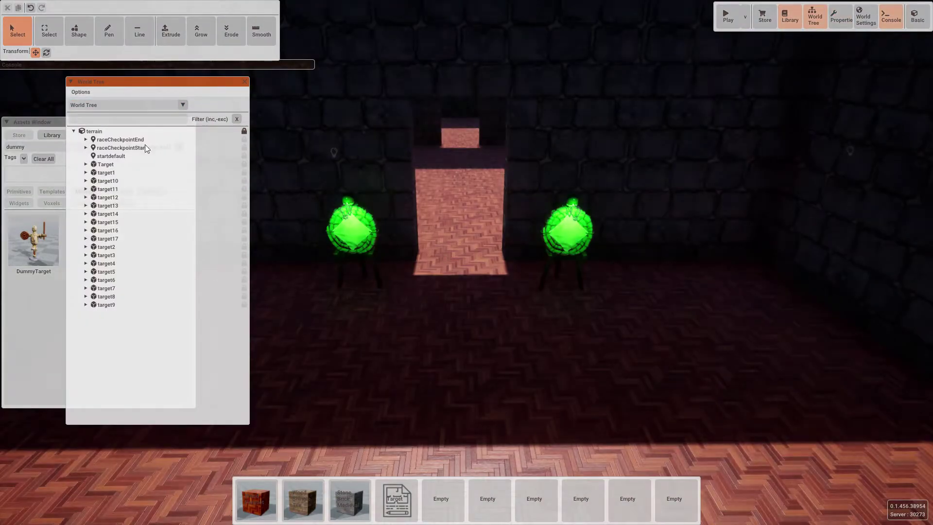
# Step: Add the MovingTarget template from the library to the first empty hotbar slot
pyautogui.click(30, 296)
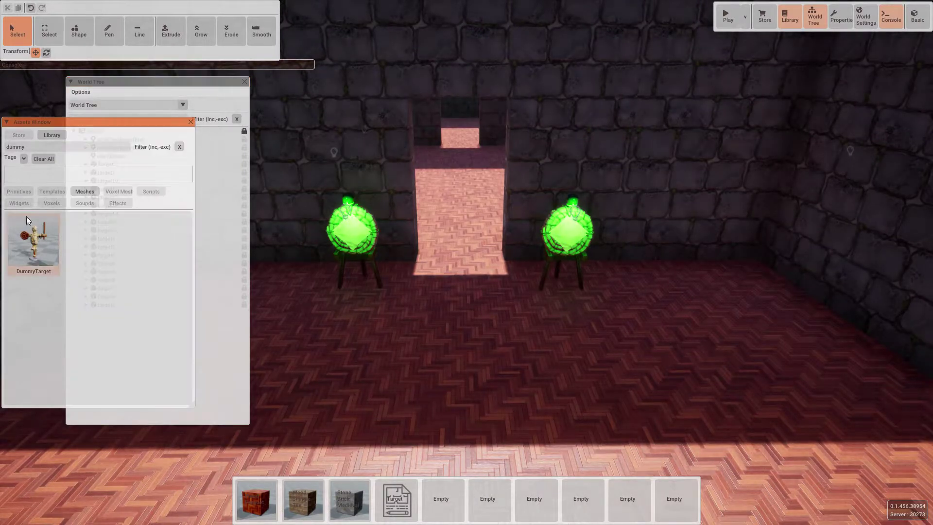
pyautogui.click(52, 191)
pyautogui.scroll(-1, 78, 281)
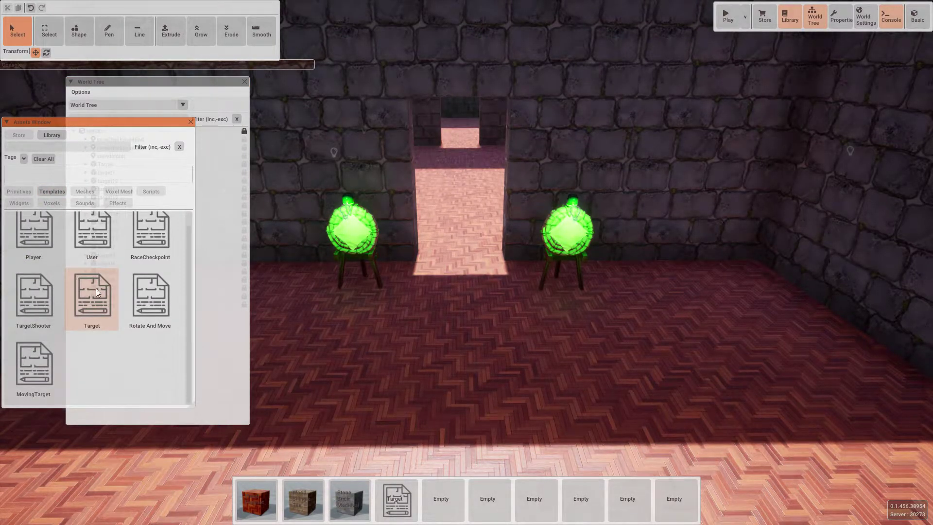
pyautogui.click(34, 375)
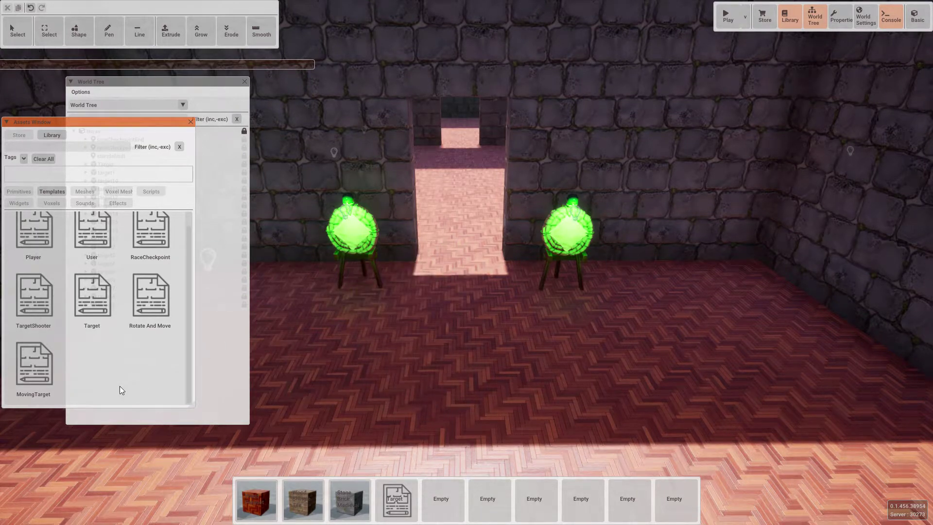
pyautogui.moveTo(34, 364); pyautogui.dragTo(449, 493)
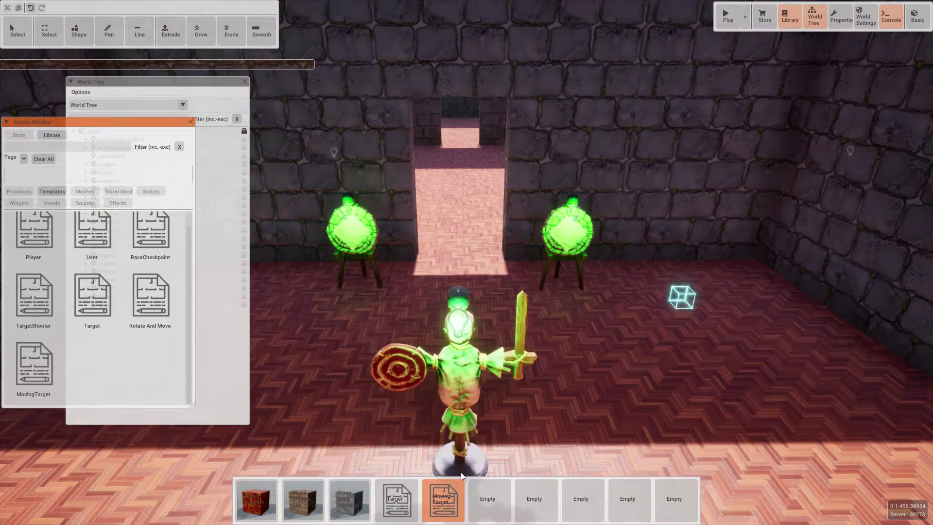
# Step: Place one MovingTarget on the room floor in front of the doorway between the two archery targets
pyautogui.press('4')
pyautogui.press('5')
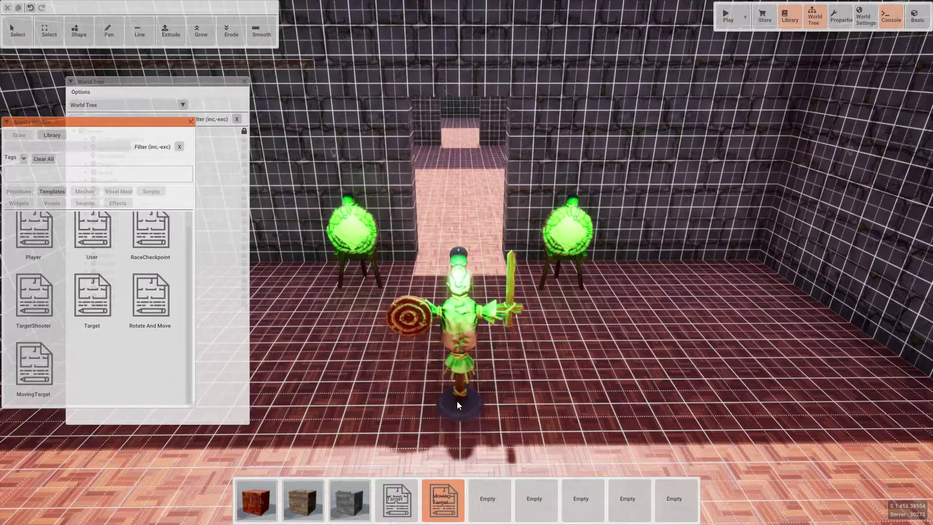
pyautogui.click(457, 397)
# Step: Select the placed moving target and shift it across the floor to position 1937.5, -612.5, 25
pyautogui.press('w')
pyautogui.press('w')
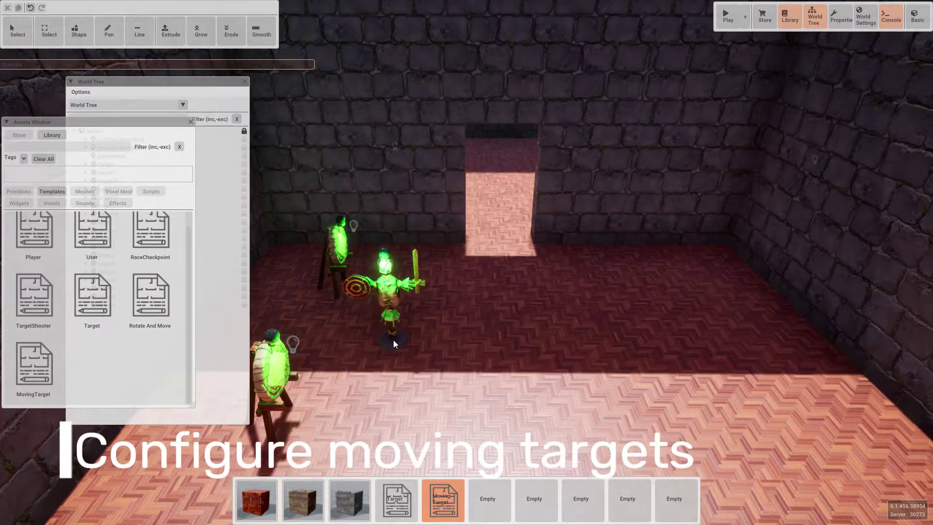
pyautogui.click(393, 341)
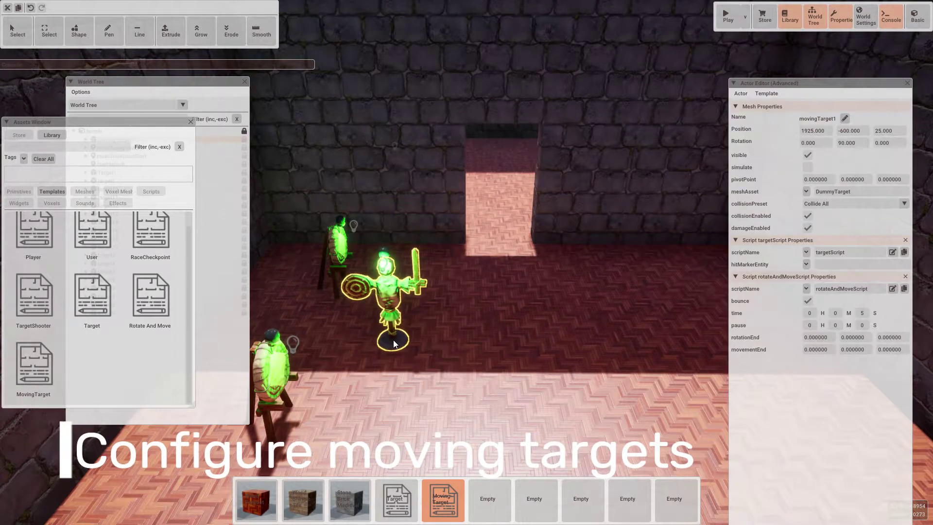
pyautogui.click(393, 342)
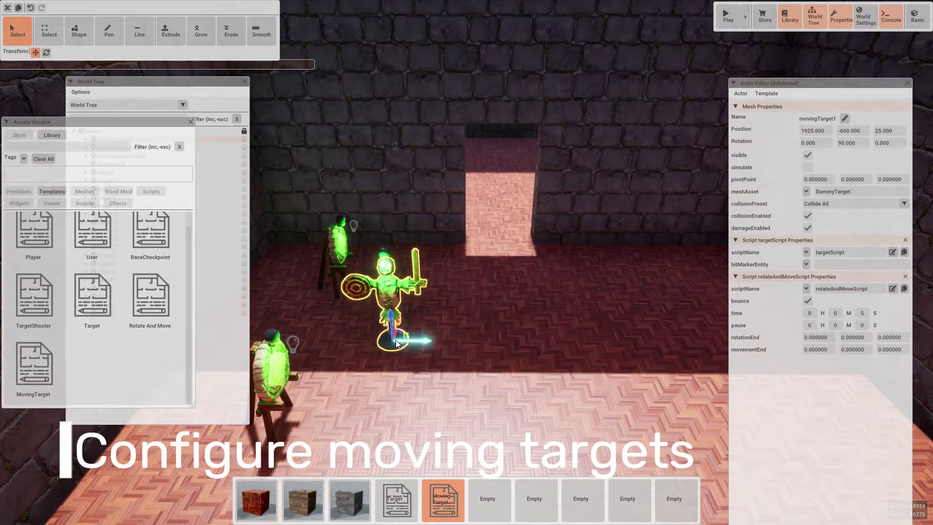
pyautogui.moveTo(423, 340)
pyautogui.mouseDown()
pyautogui.moveTo(723, 345)
pyautogui.moveTo(417, 345)
pyautogui.mouseUp()
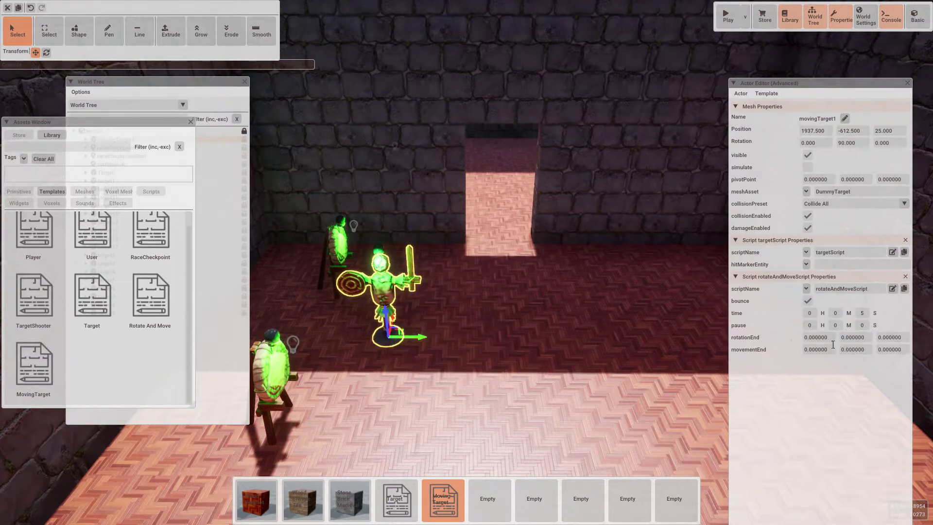
# Step: Set the second movementEnd value of the placed moving target to -600
pyautogui.click(856, 350)
pyautogui.write('-60')
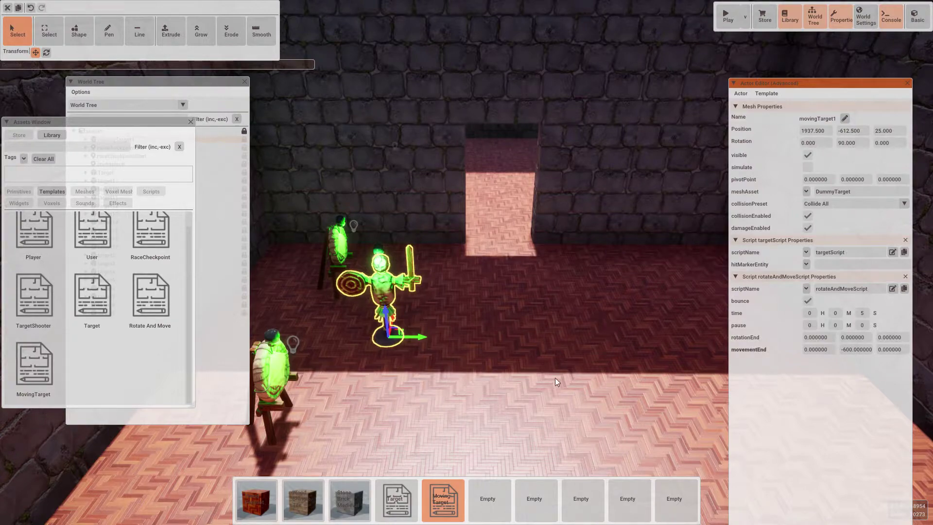
pyautogui.moveTo(554, 378); pyautogui.dragTo(657, 343, button='right')
pyautogui.press('w')
pyautogui.press('w')
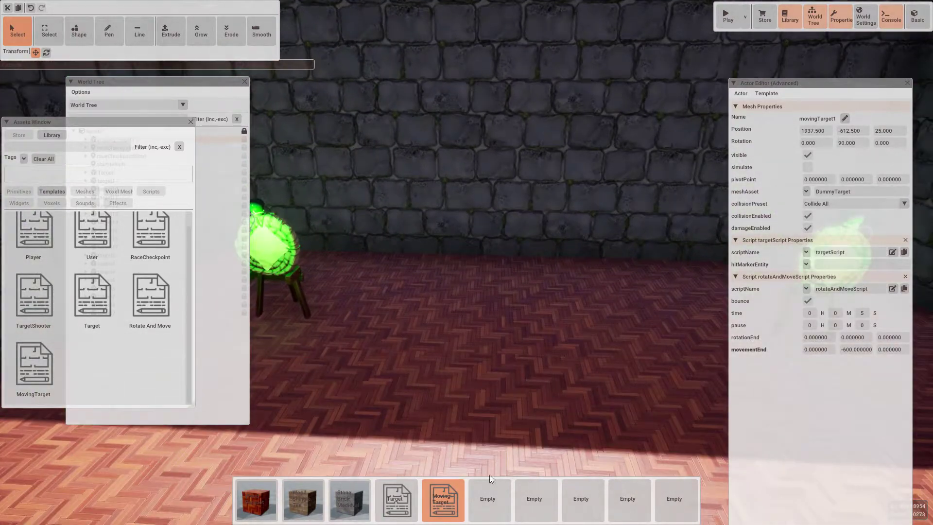
# Step: Place another MovingTarget on the sunlit room floor at 3075, -700, 25 and set its second movementEnd value to -600
pyautogui.click(450, 495)
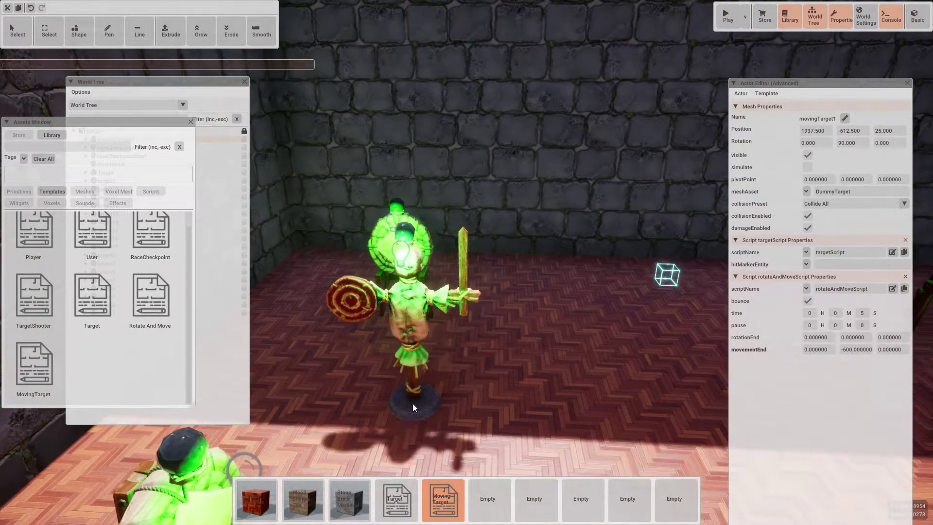
pyautogui.click(395, 398)
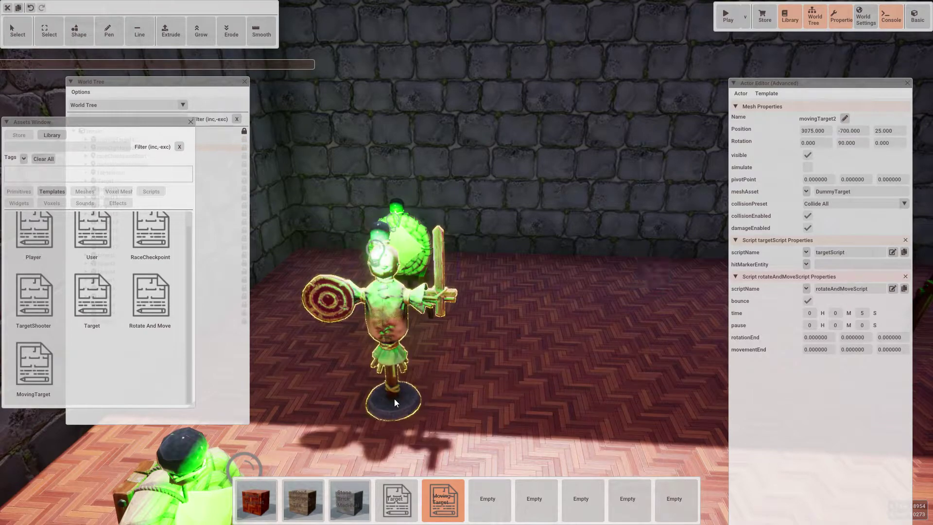
pyautogui.click(853, 350)
pyautogui.write('-60')
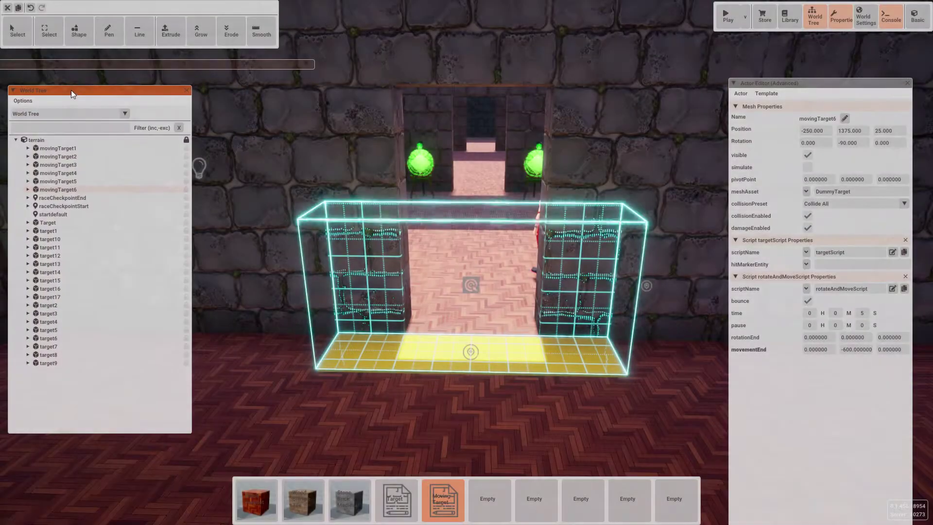
# Step: Open the TargetShooter template for editing and bring its gun model into close side view
pyautogui.click(70, 115)
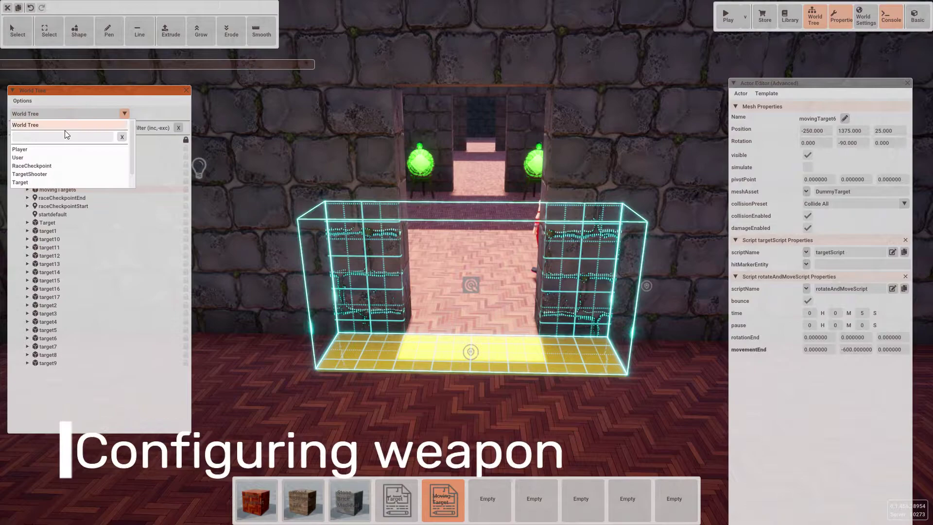
pyautogui.click(27, 174)
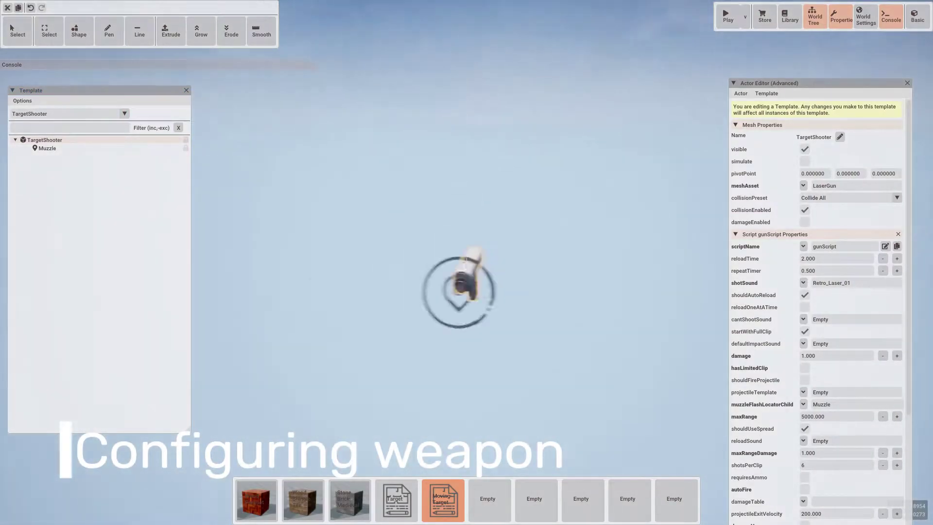
pyautogui.press('d')
pyautogui.press('a')
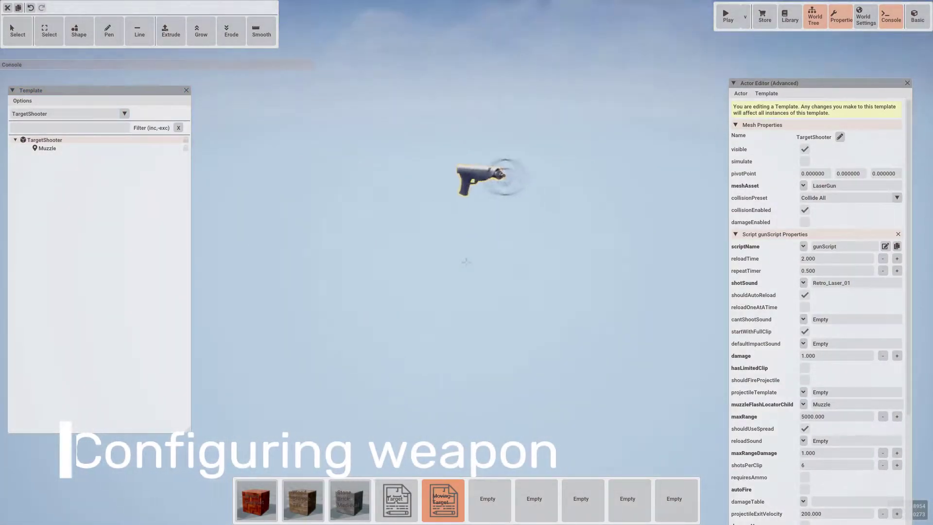
pyautogui.moveTo(465, 261); pyautogui.dragTo(488, 243, button='right')
pyautogui.press('1')
pyautogui.press('w')
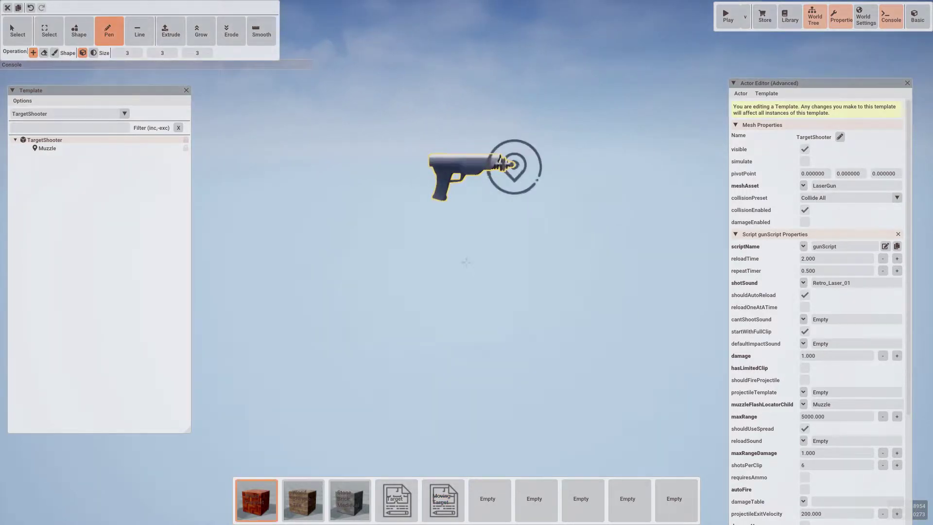
pyautogui.press('space')
pyautogui.press('s')
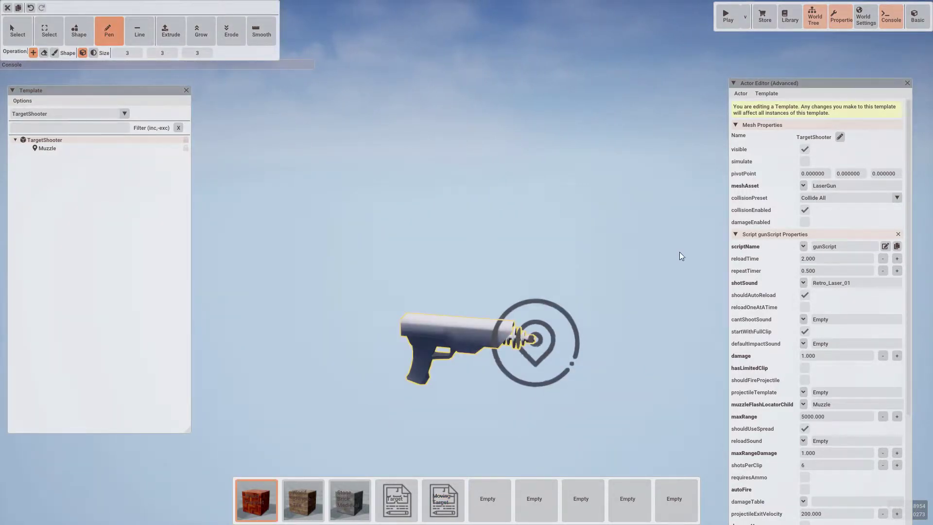
# Step: Set the TargetShooter template's meshAsset to Crossbow
pyautogui.click(803, 184)
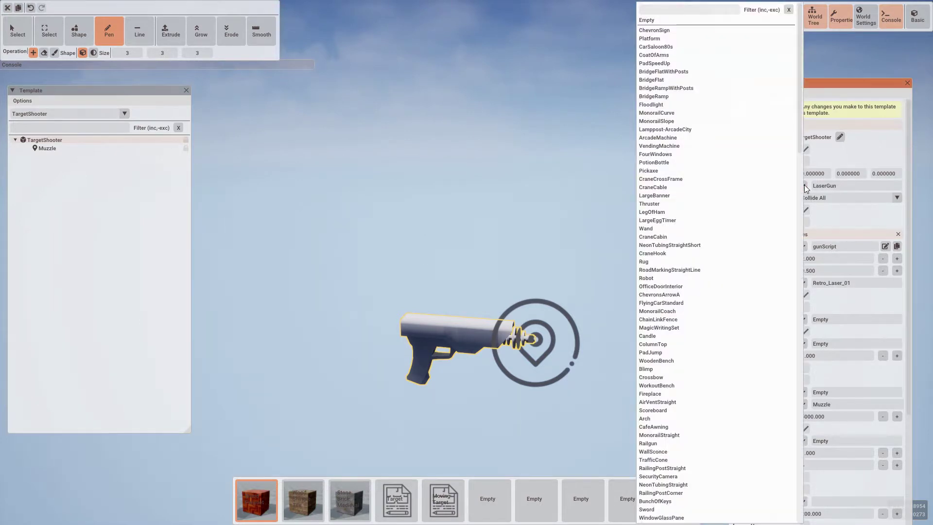
pyautogui.click(682, 15)
pyautogui.write('cr')
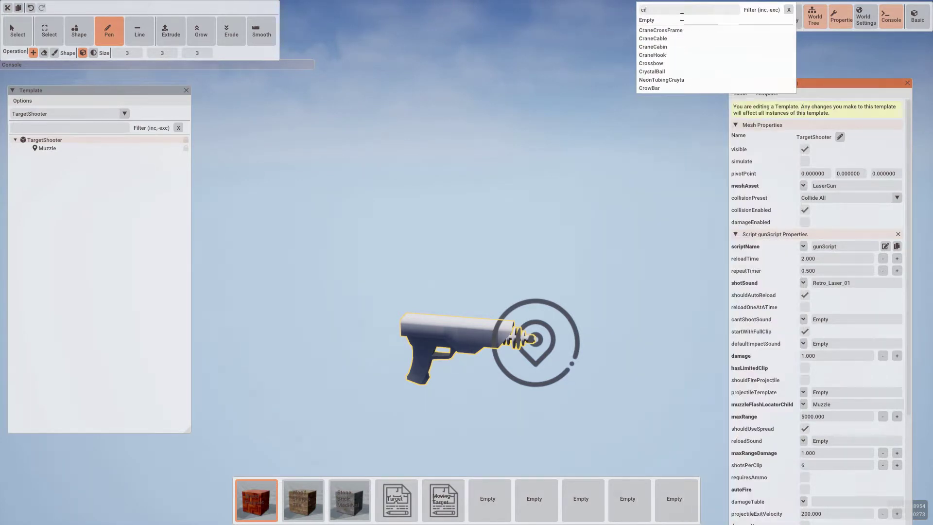
pyautogui.click(664, 64)
pyautogui.moveTo(662, 65); pyautogui.dragTo(645, 167, button='right')
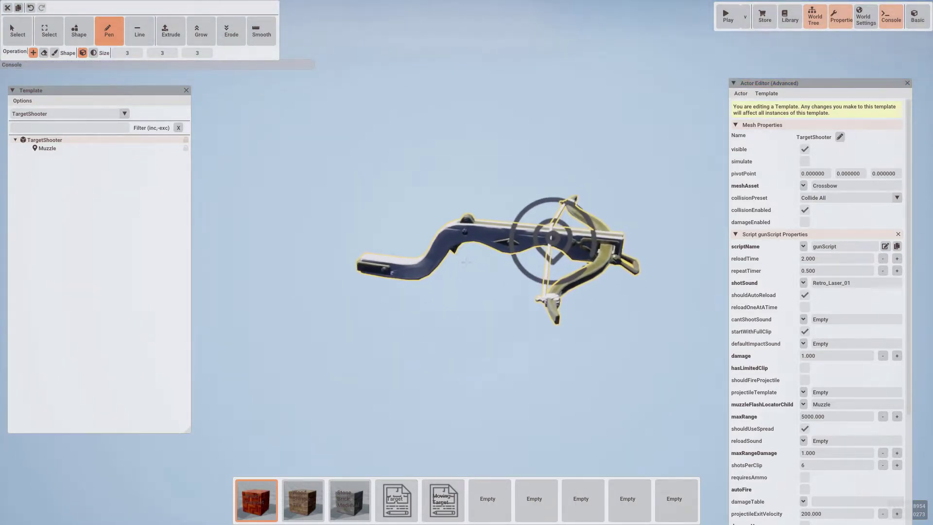
# Step: Set the TargetShooter template's shotSound to CrossBow_Fire and its friendlyName to Crossbow
pyautogui.click(803, 283)
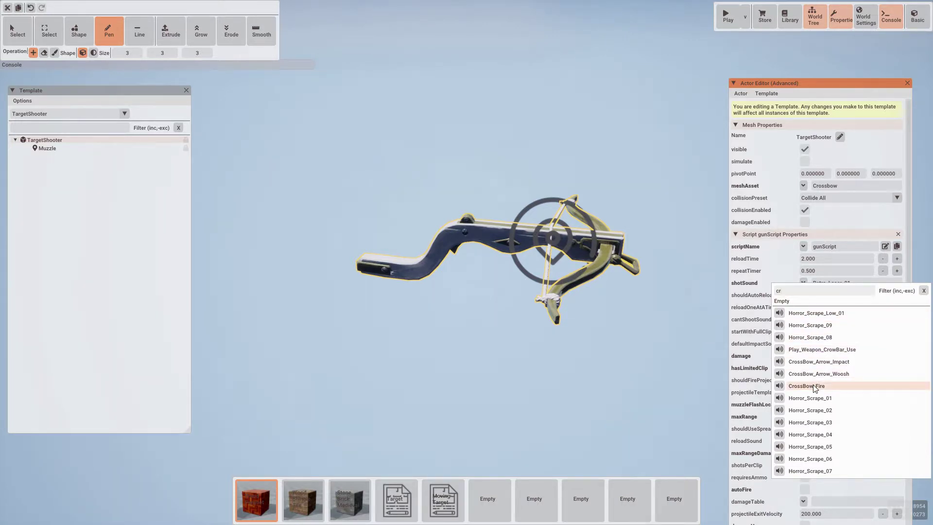
pyautogui.click(806, 386)
pyautogui.scroll(-5, 837, 304)
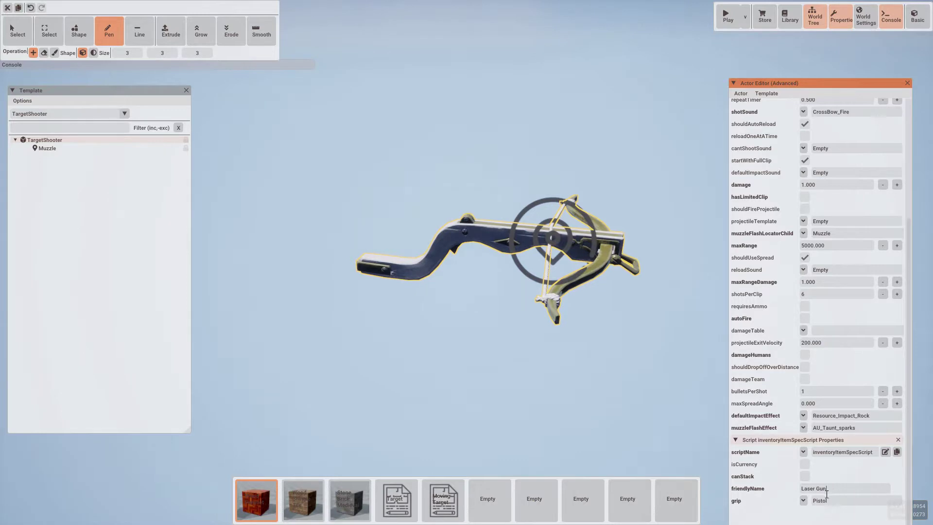
pyautogui.write('Crossbow')
# Step: Return from the template to the World Tree and filter the library meshes by the Magic Castle tag
pyautogui.click(31, 116)
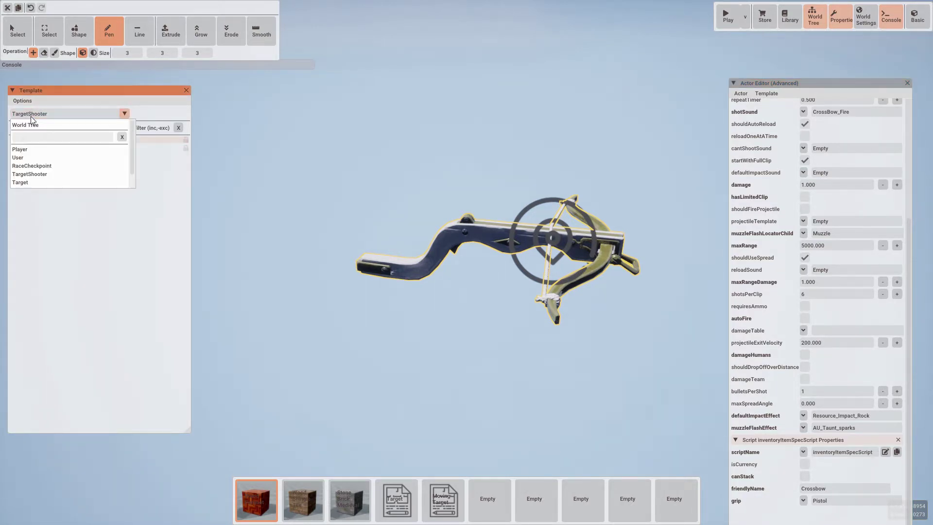
pyautogui.click(26, 125)
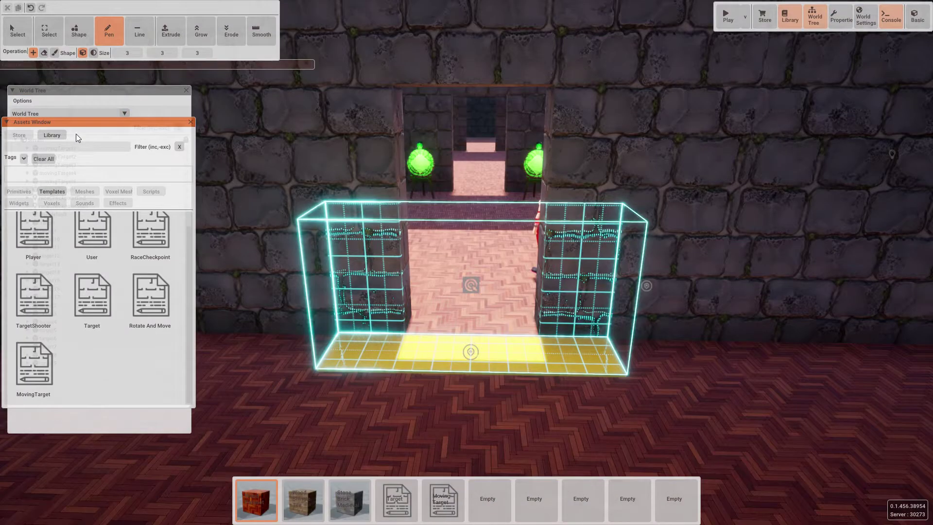
pyautogui.click(75, 191)
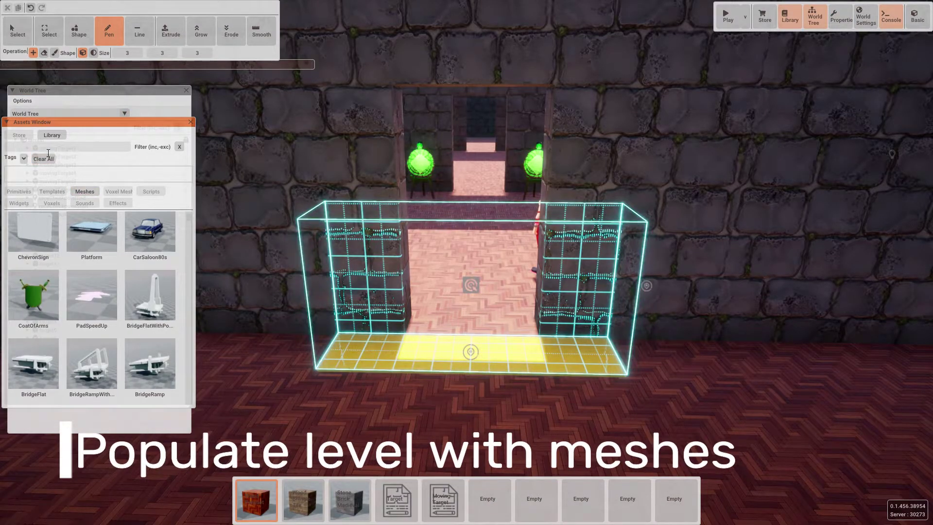
pyautogui.click(24, 158)
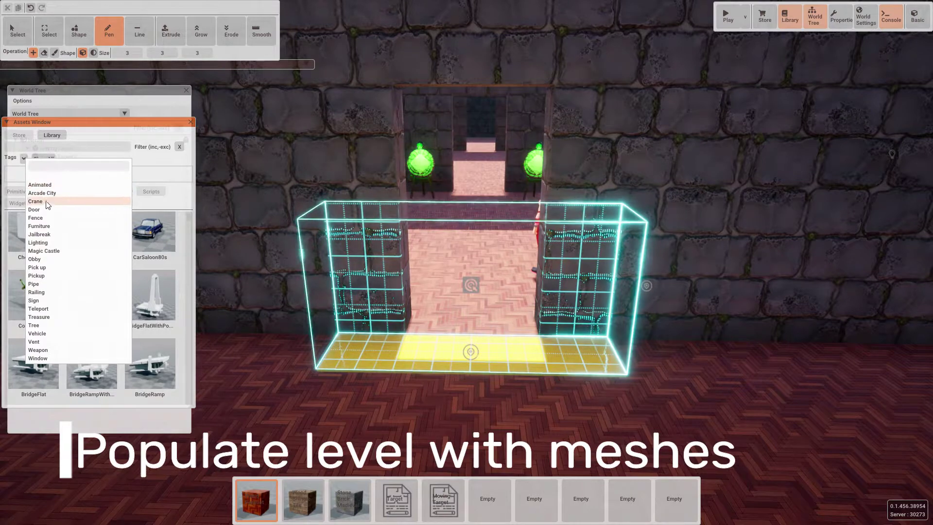
pyautogui.click(52, 251)
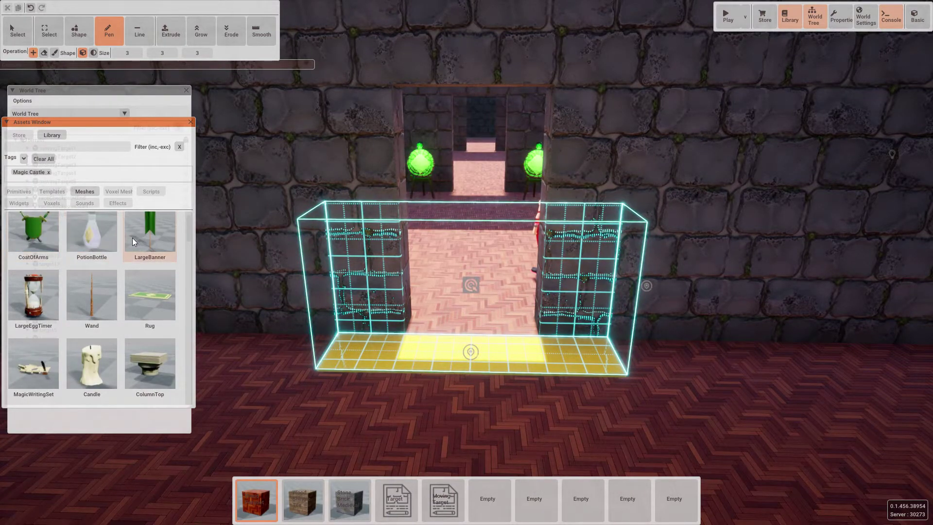
# Step: Fill the next four empty hotbar slots with the LargeBanner, CoatOfArms, long green-topped table and SuitOfArmour meshes
pyautogui.moveTo(133, 239); pyautogui.dragTo(486, 499)
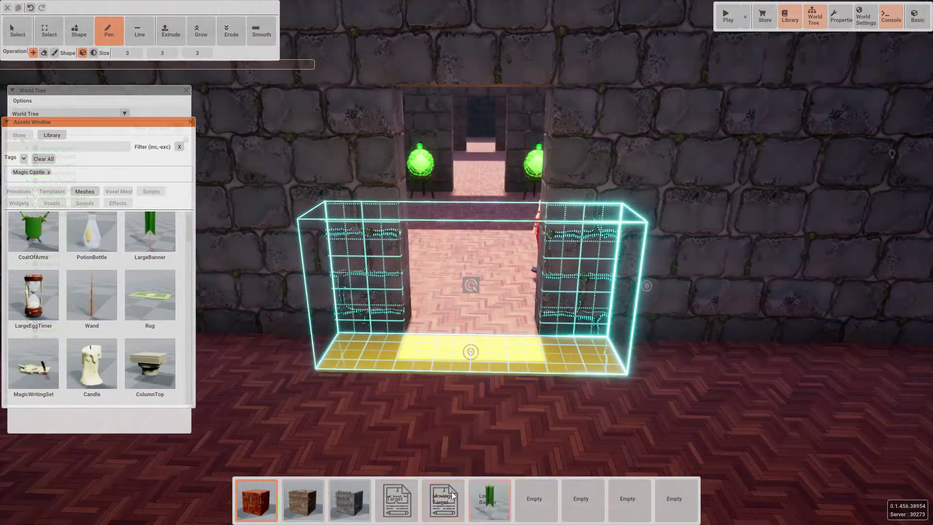
pyautogui.moveTo(31, 240); pyautogui.dragTo(543, 512)
pyautogui.scroll(-3, 112, 322)
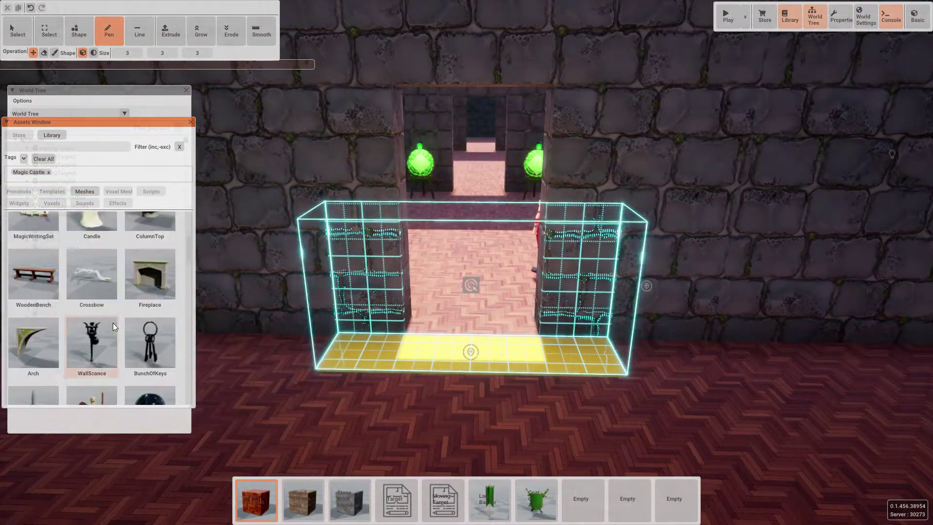
pyautogui.scroll(-1, 112, 320)
pyautogui.scroll(-2, 92, 317)
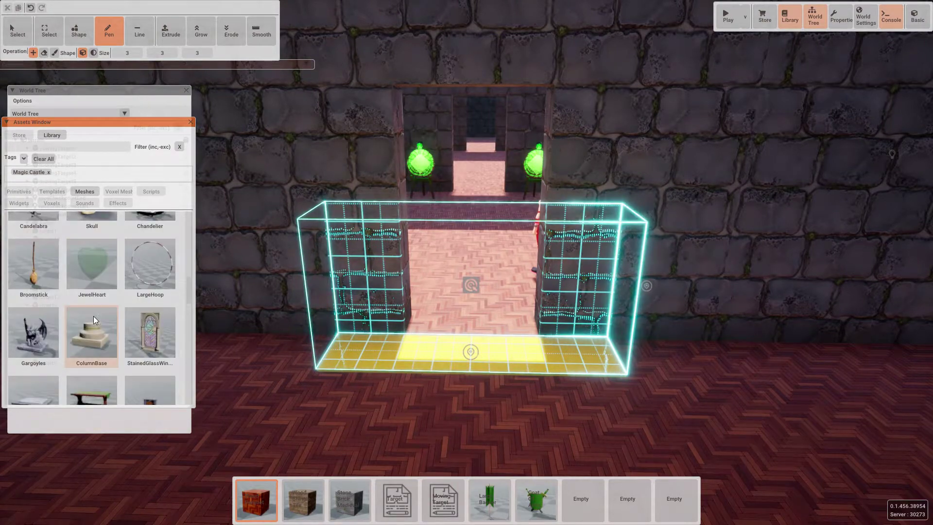
pyautogui.scroll(-3, 94, 315)
pyautogui.moveTo(100, 278); pyautogui.dragTo(582, 500)
pyautogui.scroll(-2, 48, 295)
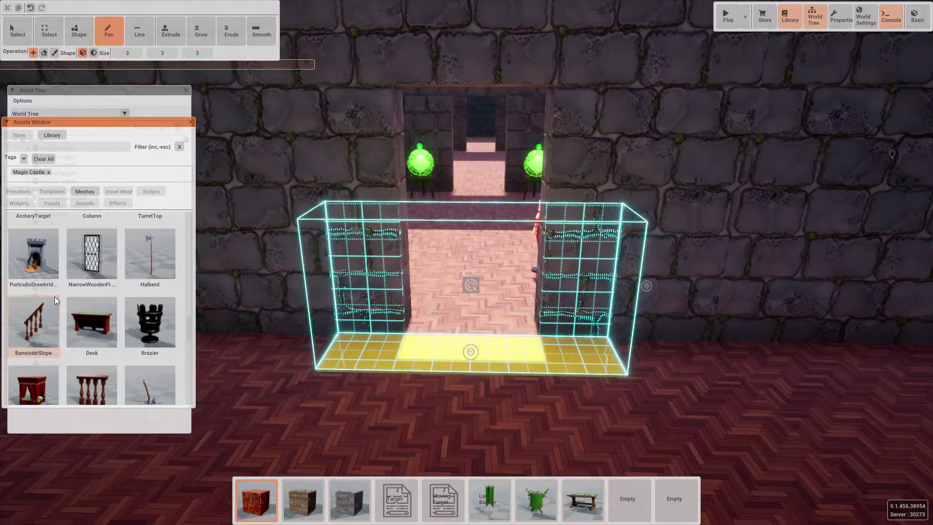
pyautogui.scroll(-4, 58, 299)
pyautogui.moveTo(150, 364); pyautogui.dragTo(626, 498)
# Step: Place a LargeBanner against the stone wall just left of the start checkpoint doorway
pyautogui.click(501, 494)
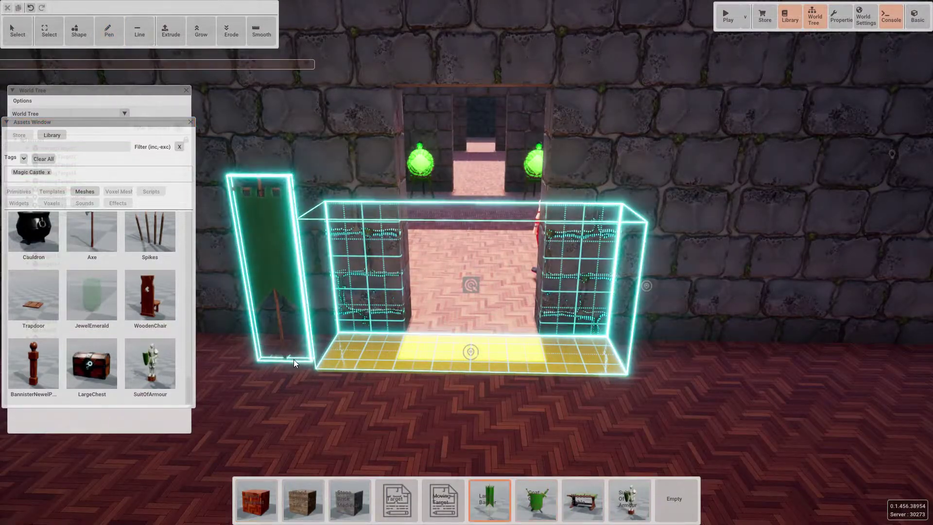
pyautogui.click(294, 359)
pyautogui.press('w')
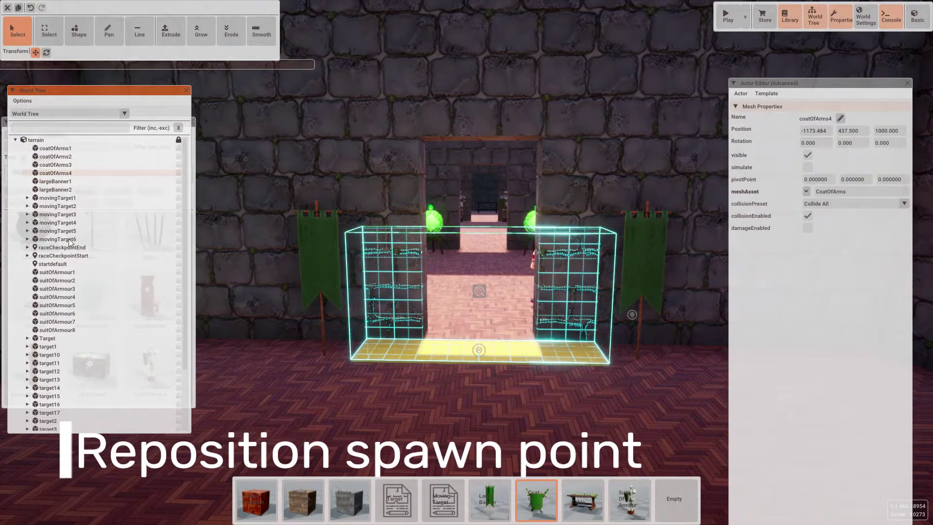
# Step: Move the startdefault spawn locator back across the floor from the start checkpoint to position -1012.5, -362.5, 0
pyautogui.click(52, 263)
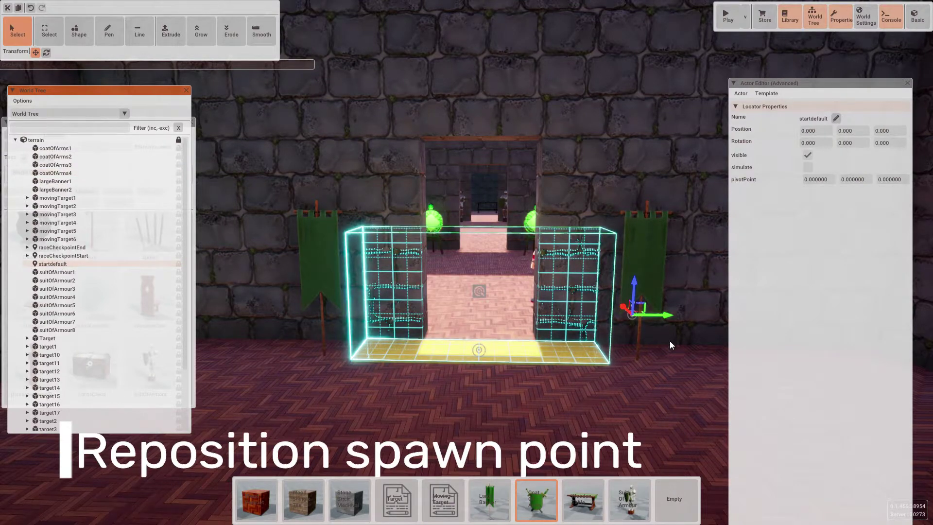
pyautogui.moveTo(670, 315); pyautogui.dragTo(517, 319)
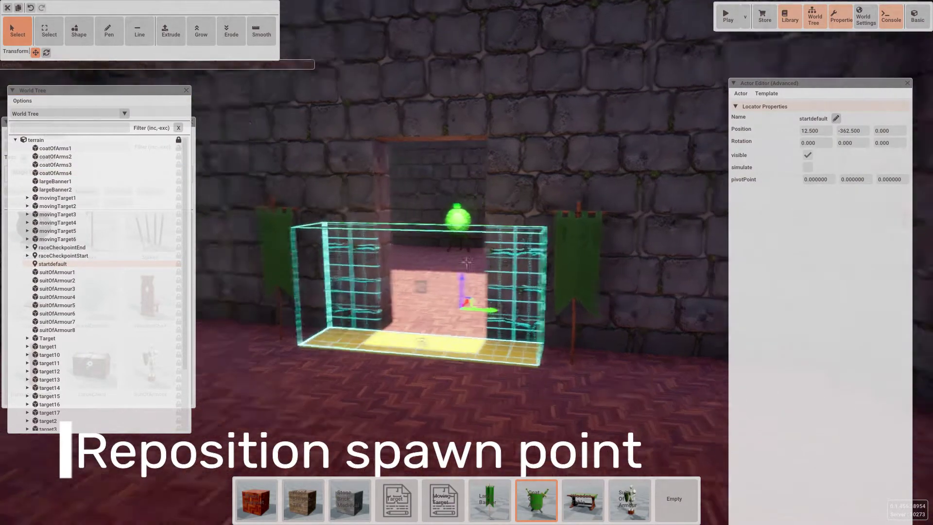
pyautogui.moveTo(467, 262); pyautogui.dragTo(466, 263, button='right')
pyautogui.moveTo(509, 324); pyautogui.dragTo(281, 462)
pyautogui.moveTo(281, 462); pyautogui.dragTo(282, 462, button='right')
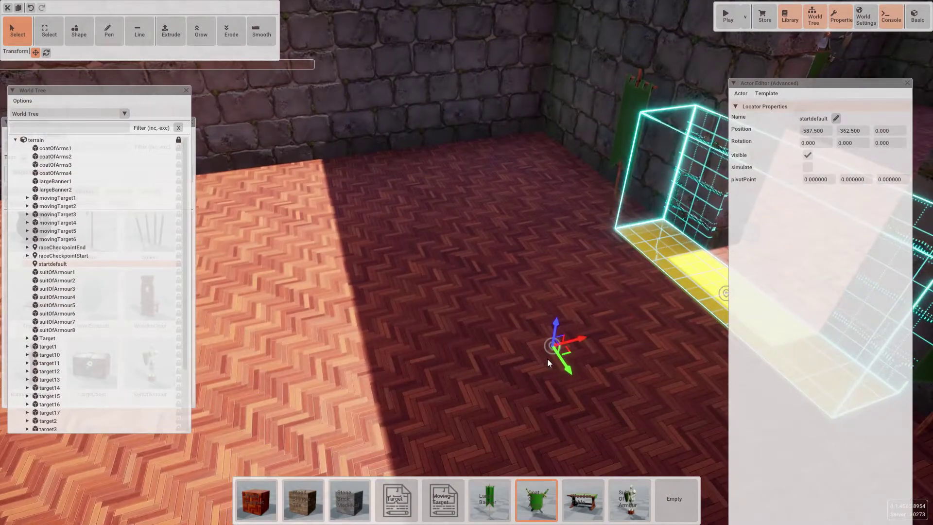
pyautogui.moveTo(547, 358); pyautogui.dragTo(229, 413)
pyautogui.moveTo(229, 413); pyautogui.dragTo(467, 263, button='right')
pyautogui.press('a')
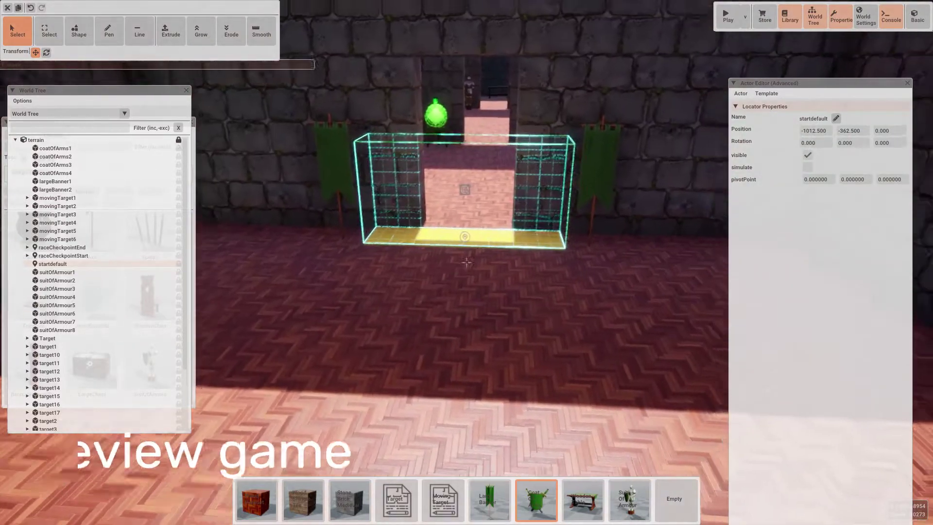
pyautogui.press('w')
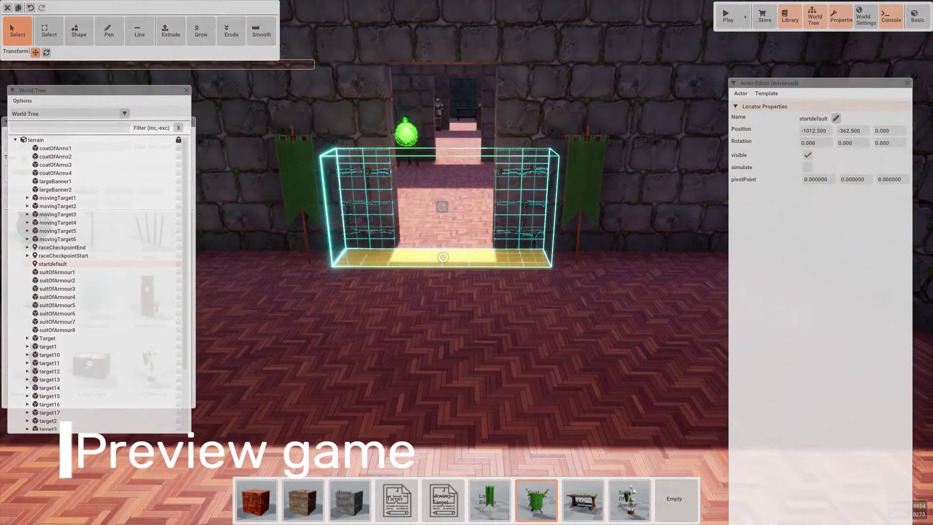